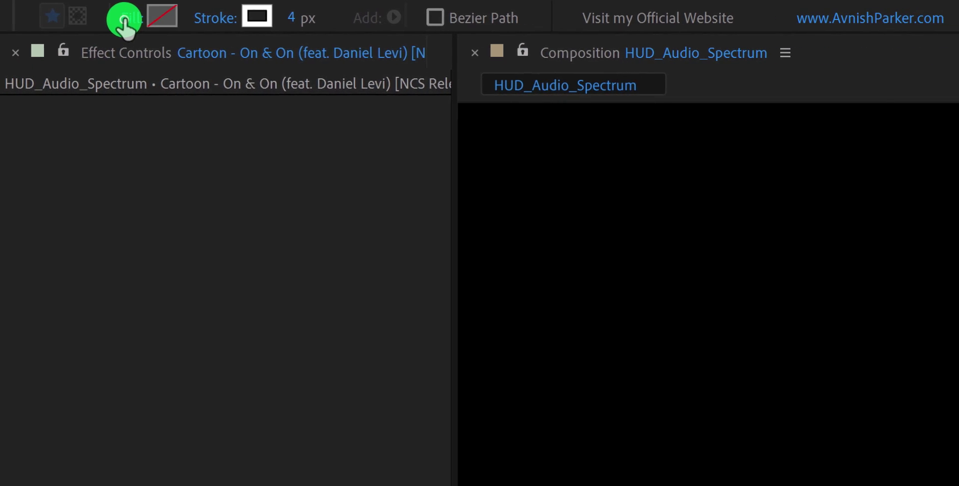
Step: Set the shape fill to None and the stroke type to Solid Color
click(214, 21)
click(224, 102)
click(234, 244)
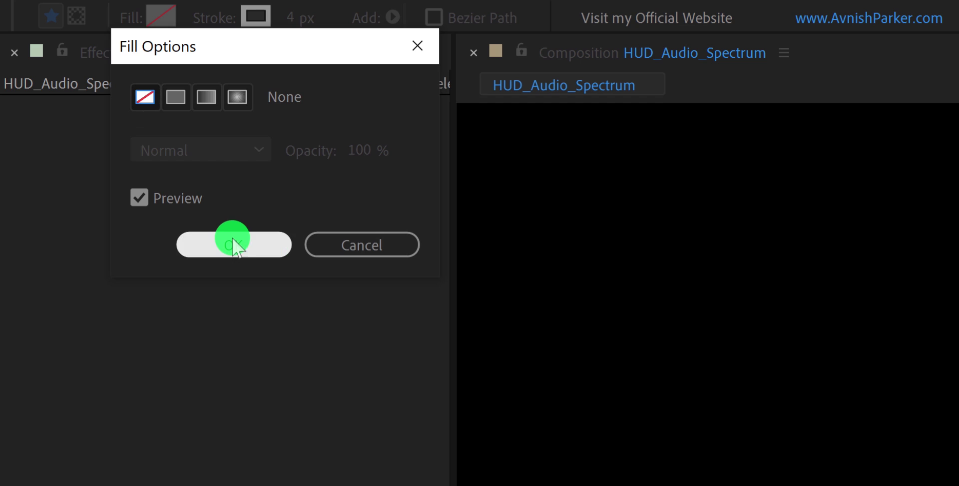
click(218, 31)
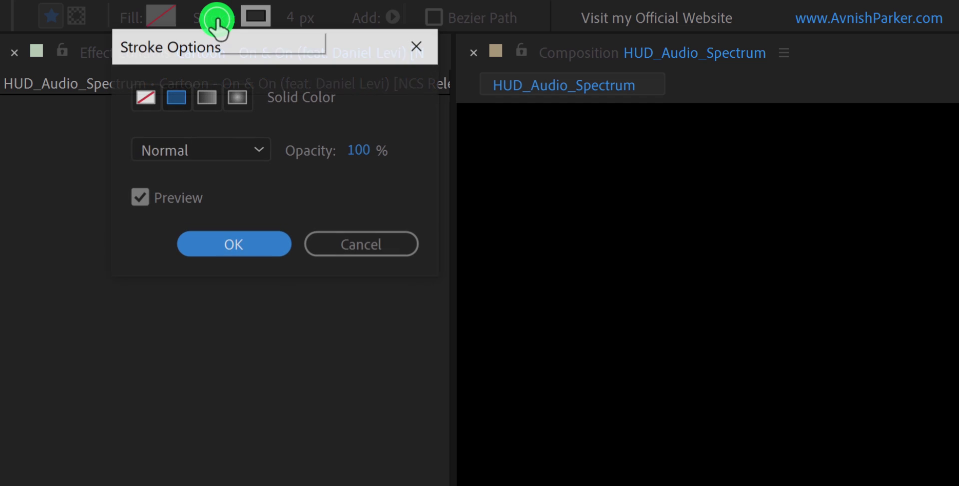
click(178, 98)
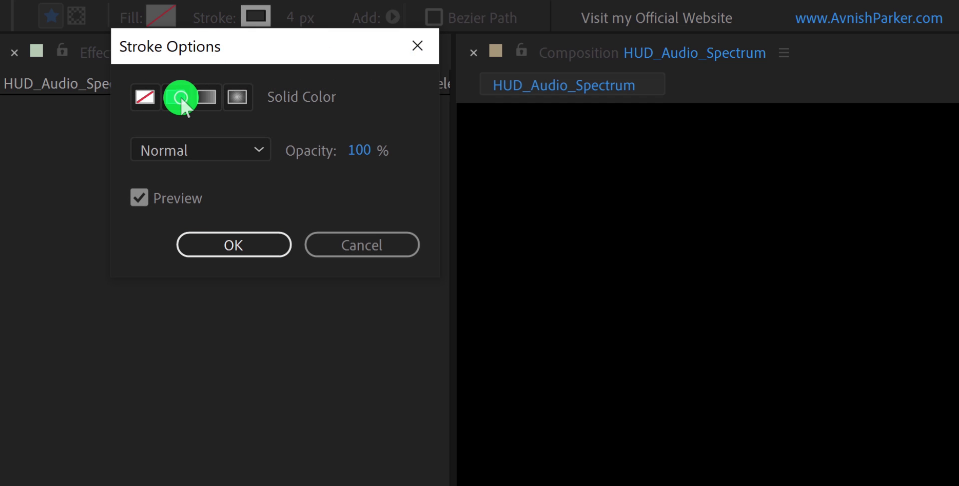
click(244, 243)
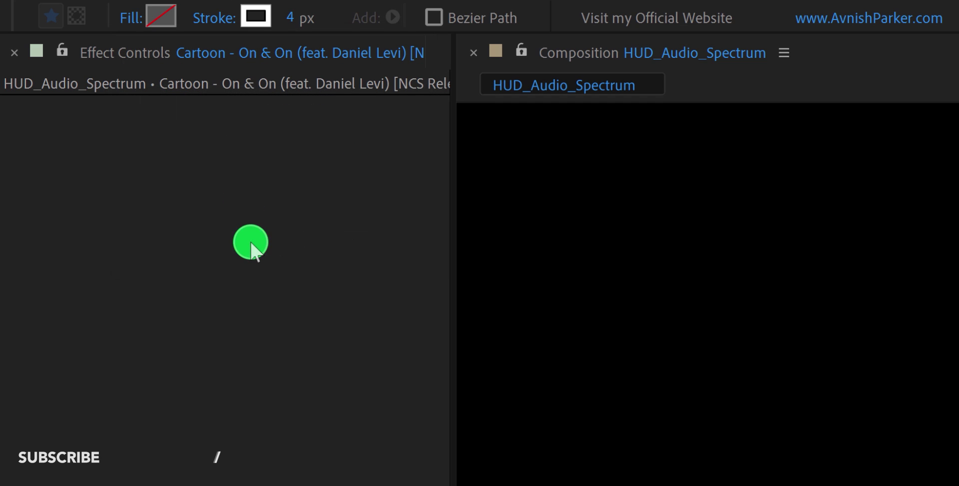
Step: Set the stroke color to white (FFFFFF) and the stroke width to 75 px
click(251, 22)
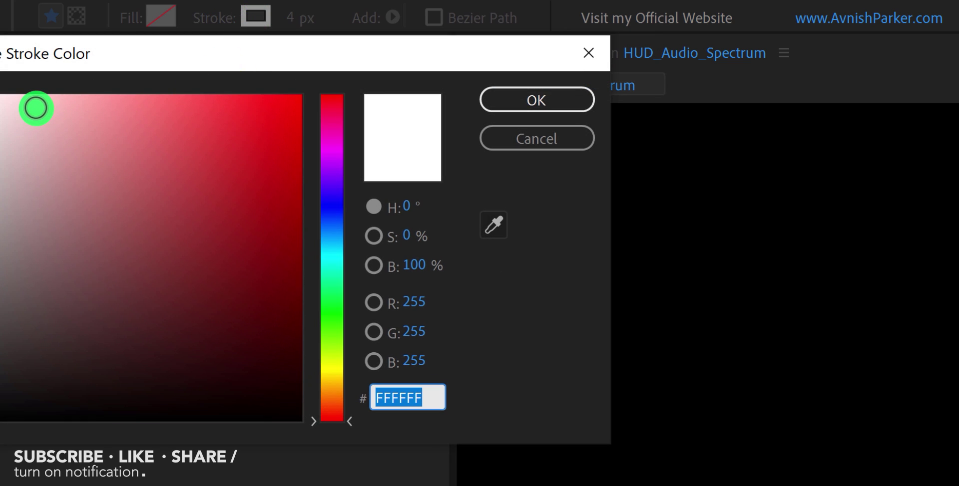
click(508, 101)
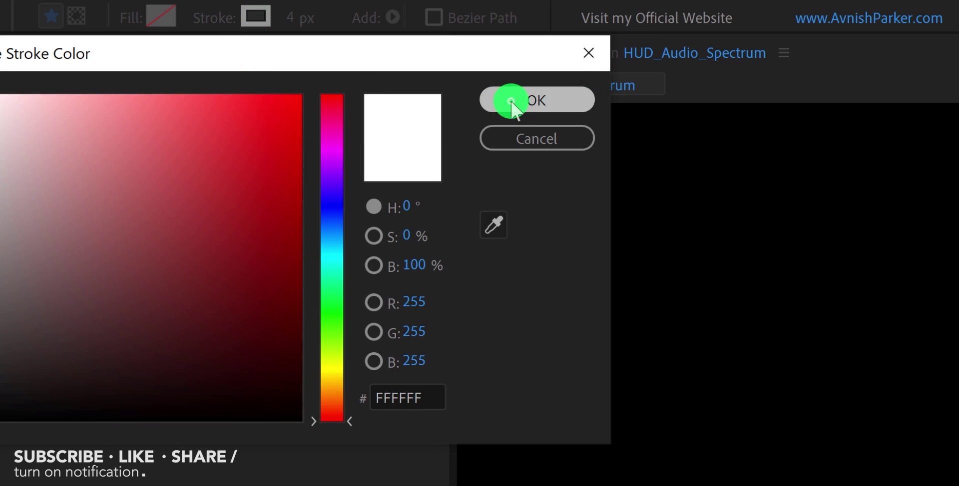
click(290, 19)
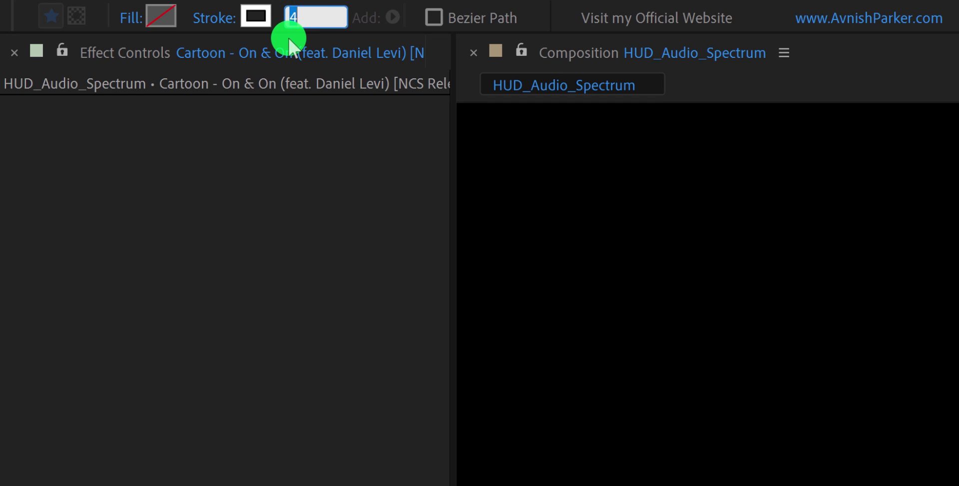
key(Return)
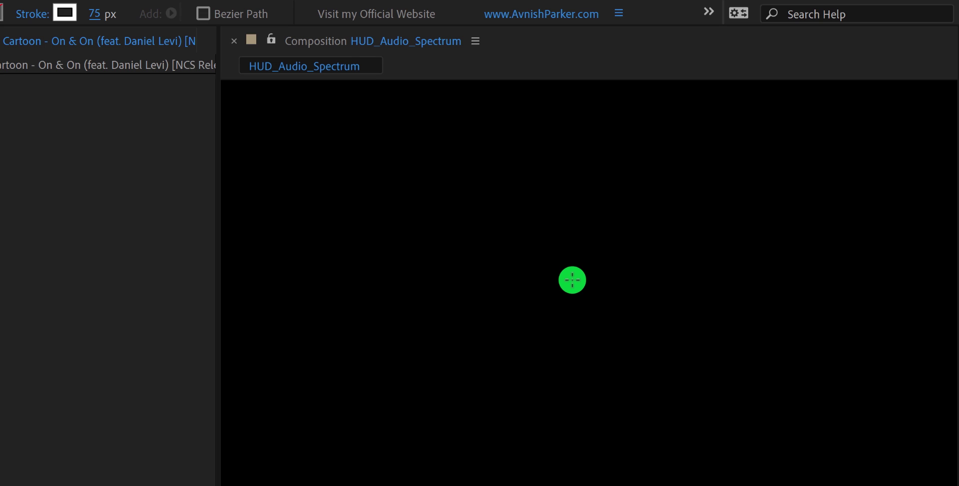
Step: Draw a circular ring outward from near the middle of the HUD_Audio_Spectrum composition
mouse_move(572, 280)
mouse_down()
mouse_move(600, 329)
mouse_move(641, 356)
mouse_up()
key(shift)
key(ctrl)
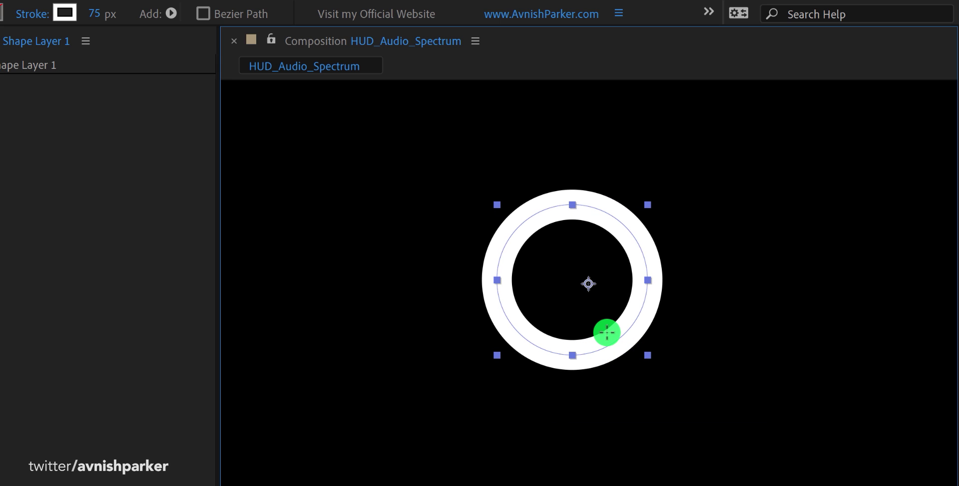
Step: Align the ring layer to the composition's center horizontally and vertically
key(v)
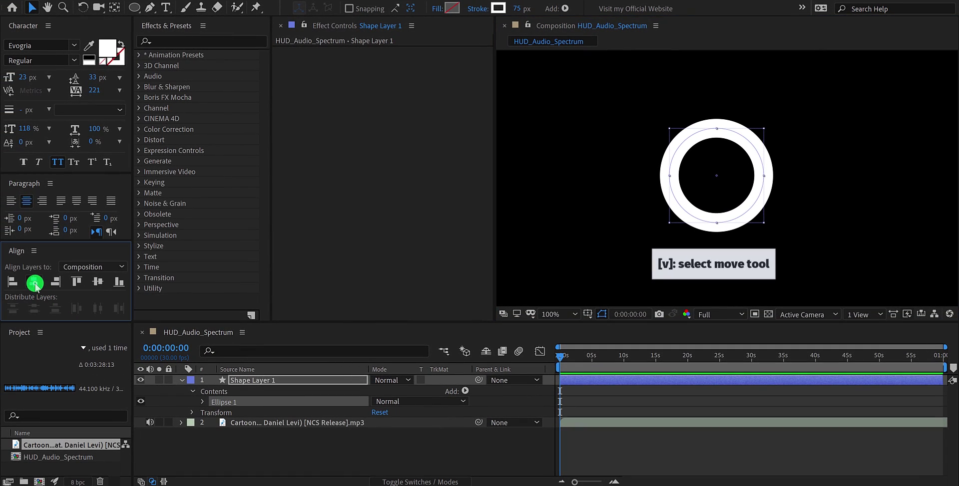
click(30, 283)
click(95, 283)
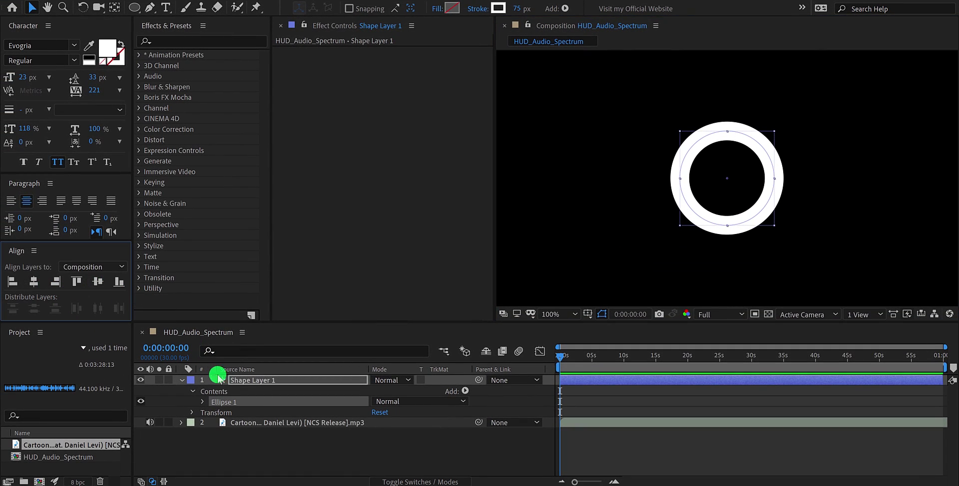
Step: Move the anchor point of Shape Layer 1 to the exact center of the ring
click(262, 381)
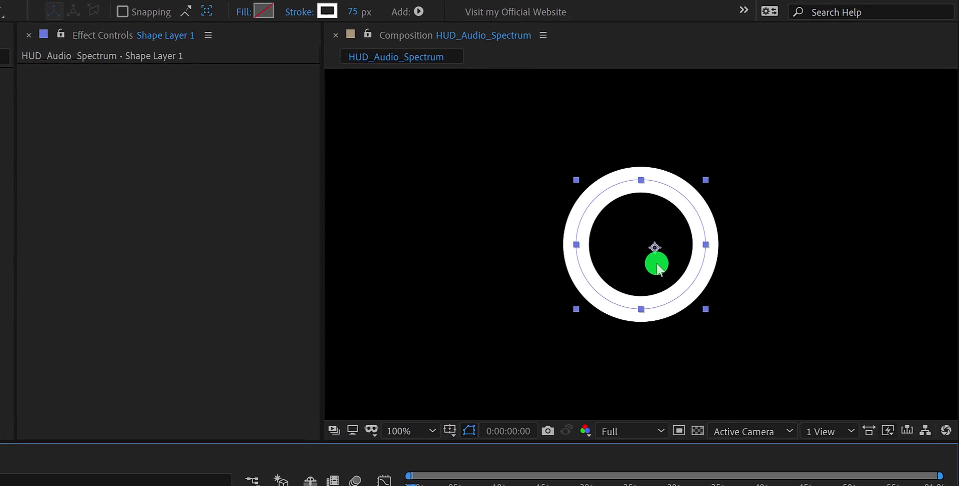
key(y)
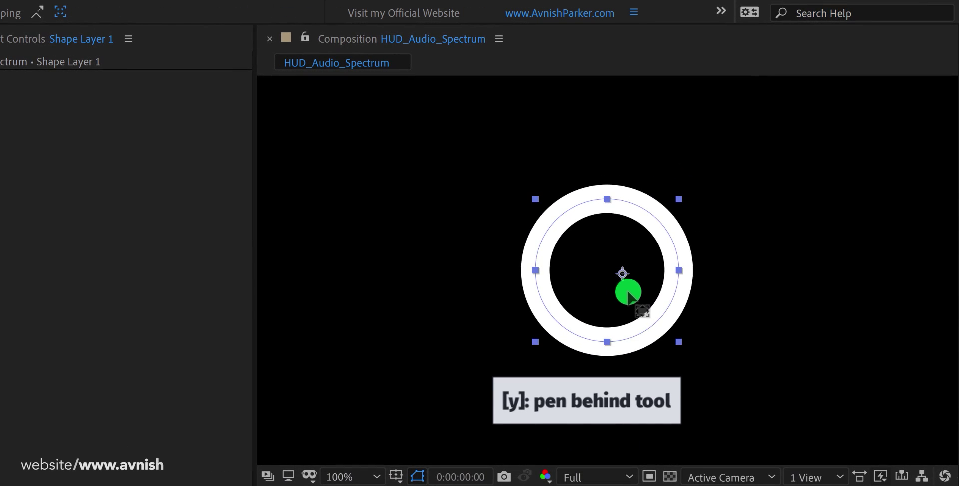
key(ctrl)
drag(626, 290, 607, 272)
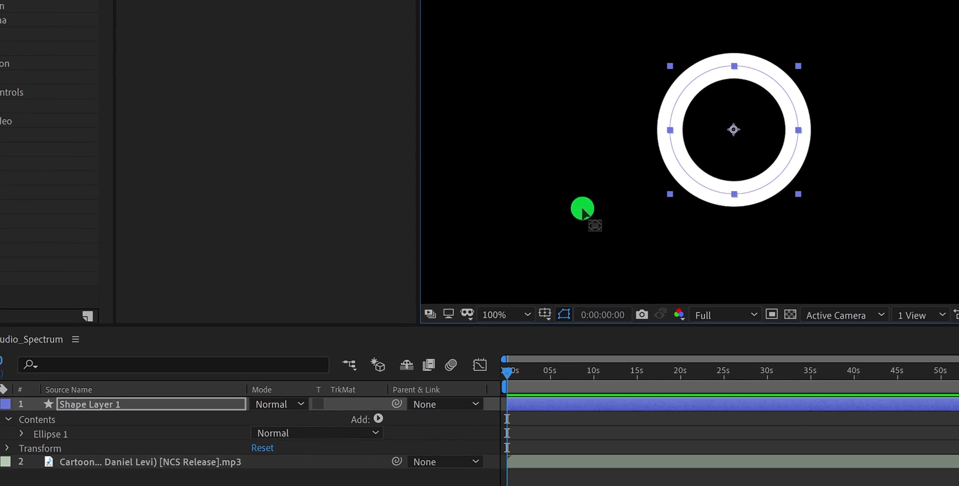
Step: Rename Shape Layer 1 to Time
click(133, 405)
key(Return)
text(Tim)
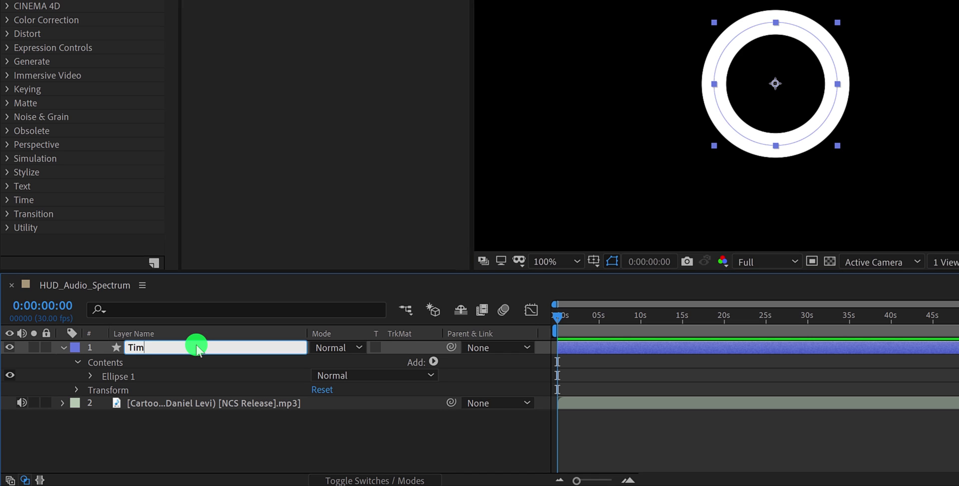
text(e)
key(Return)
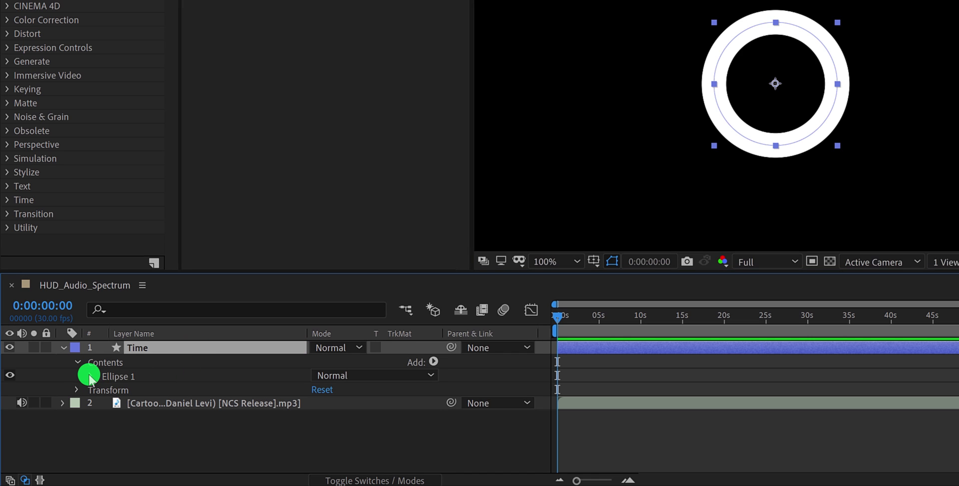
Step: Set the line cap of the Time layer's ellipse stroke to Round Cap
click(90, 377)
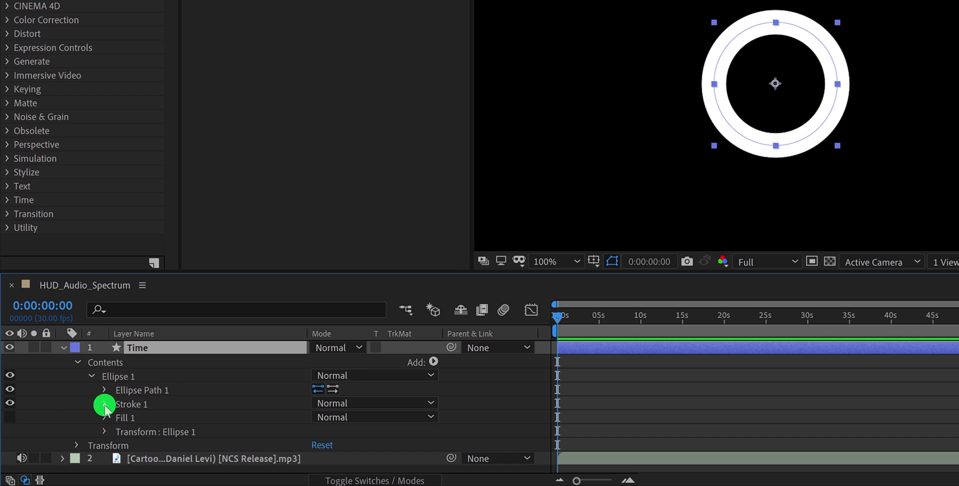
click(105, 404)
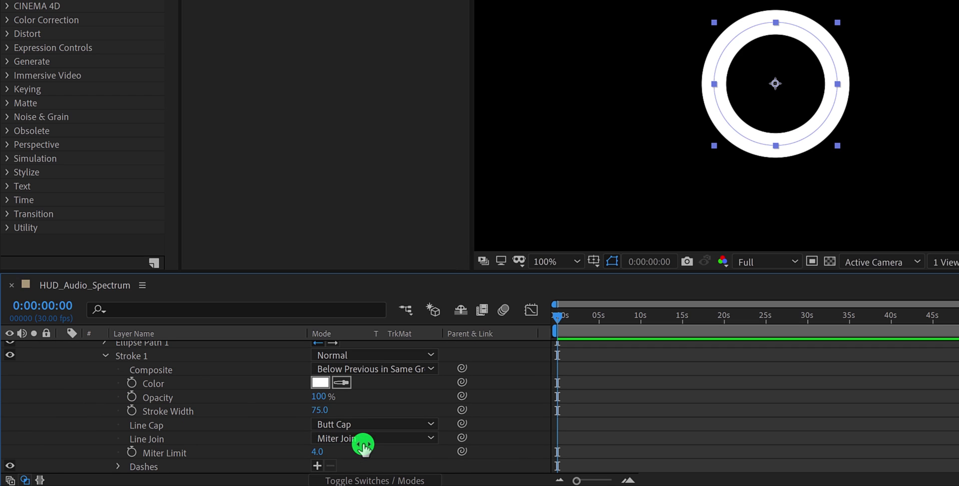
click(363, 425)
click(377, 456)
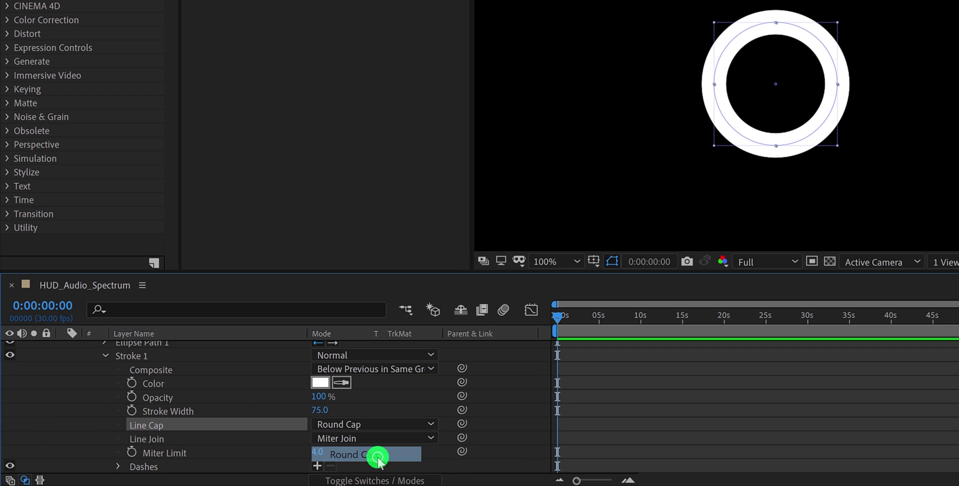
Step: Add a dash and a gap to the ring's stroke, with Dash set to 75 and Gap to 94
click(318, 466)
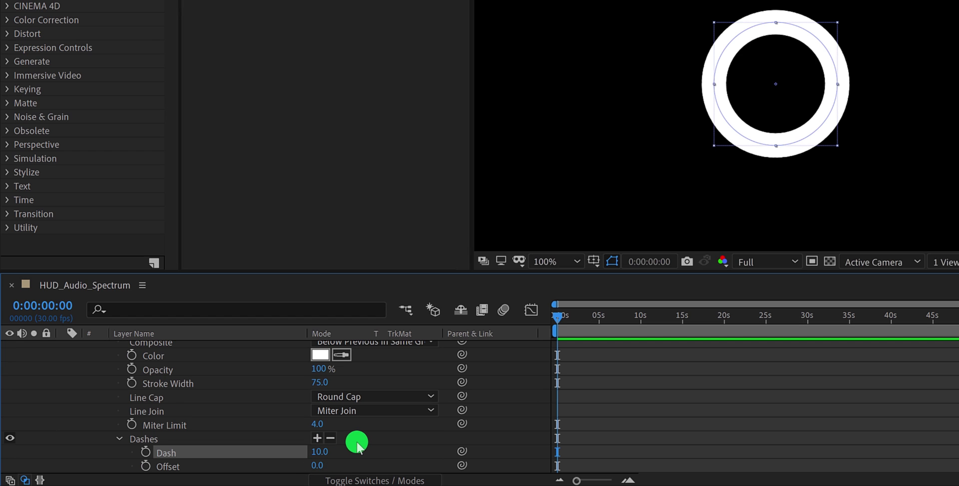
scroll(366, 433, down, 2)
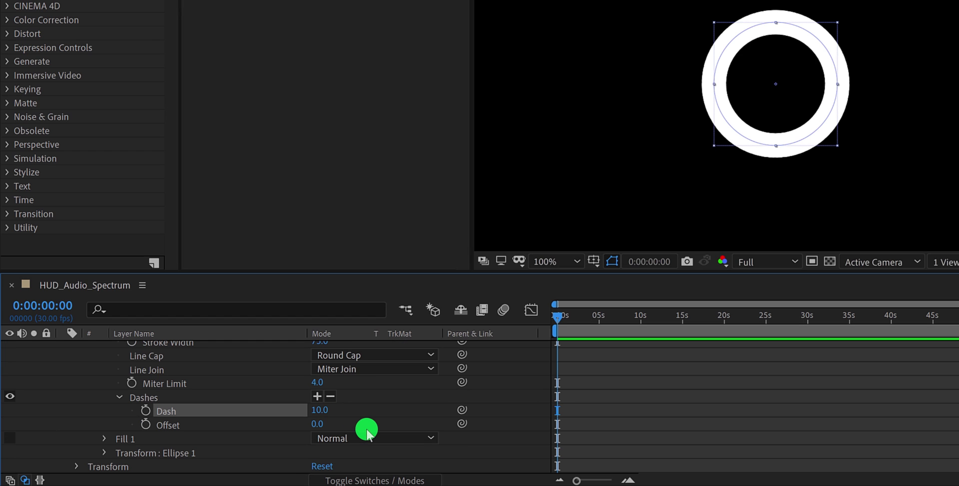
click(317, 401)
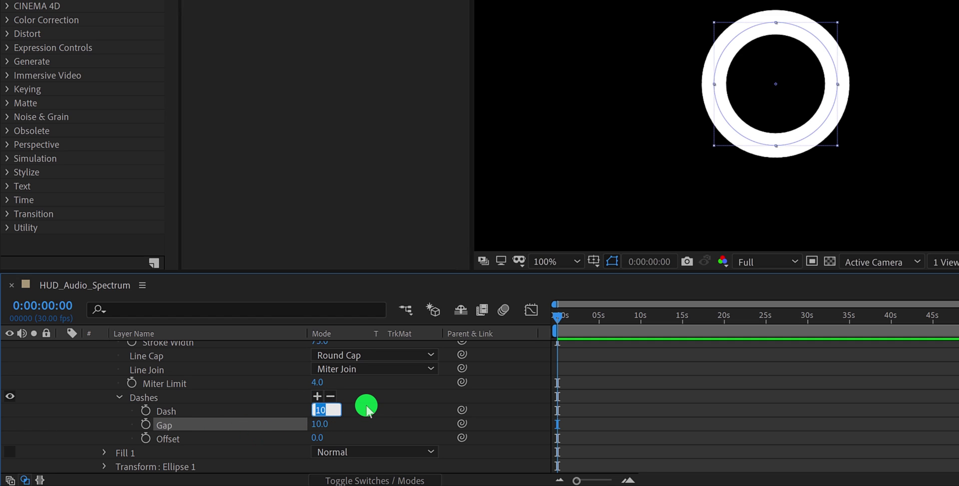
key(Return)
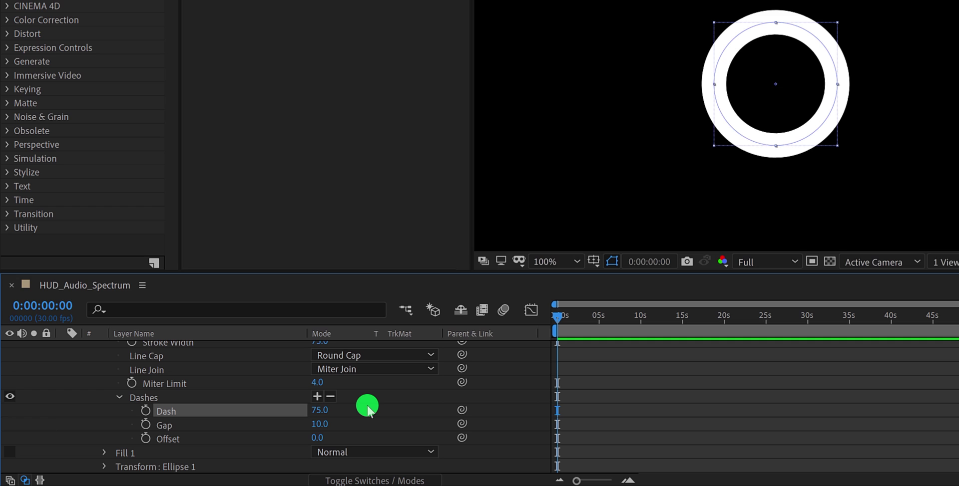
drag(318, 425, 382, 420)
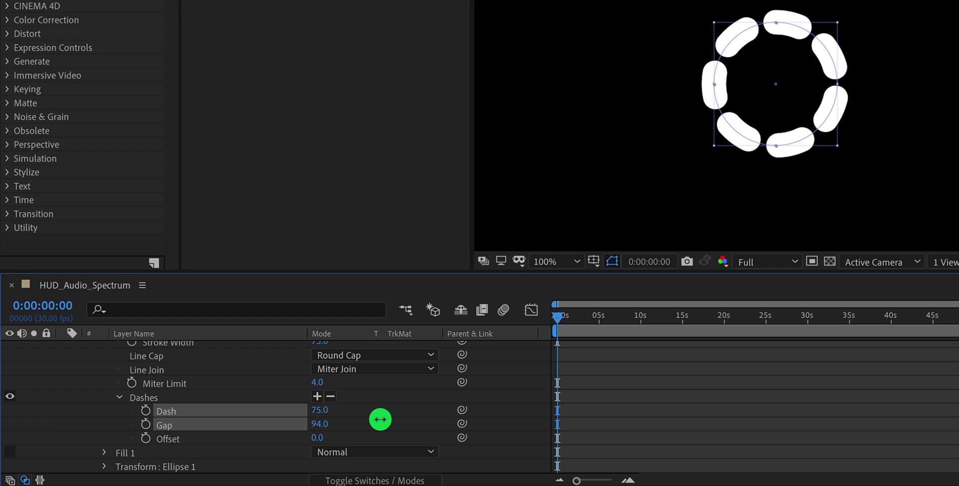
click(374, 421)
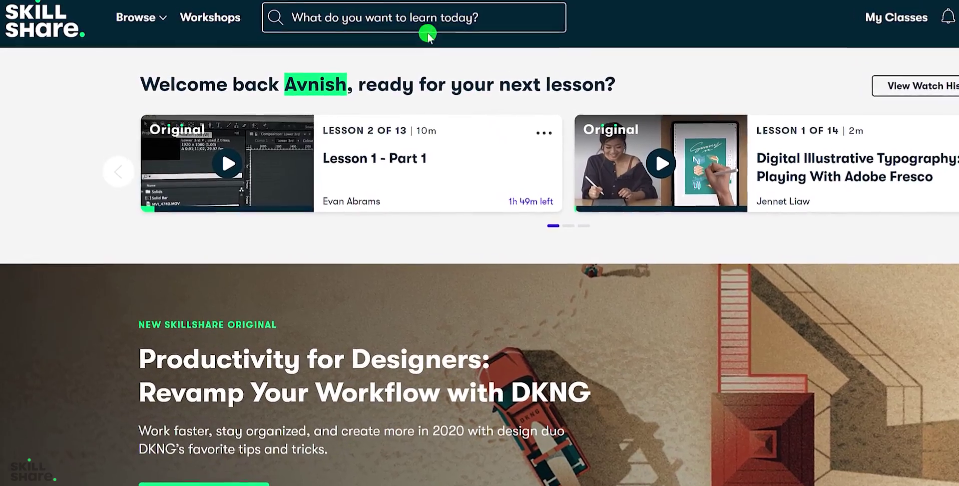
Step: Switch to Skillshare and search its classes for "motion graphics"
click(426, 18)
text(motion graphics)
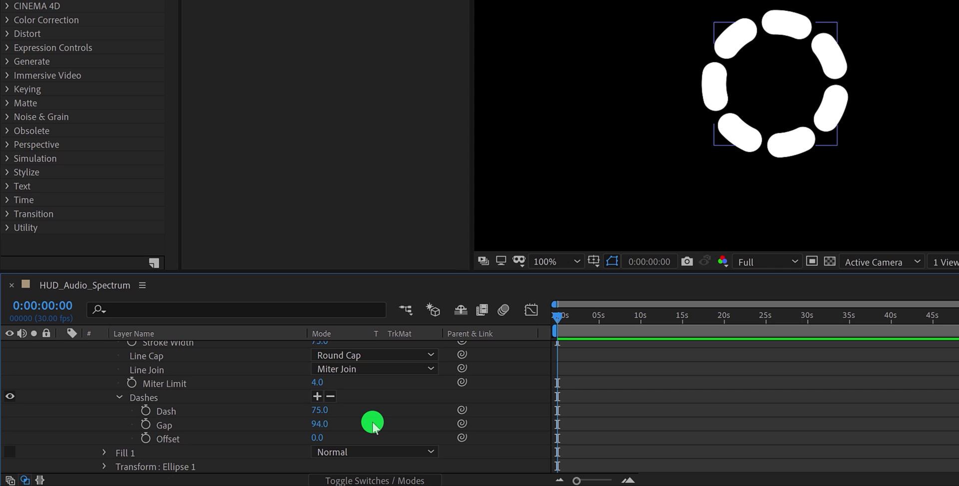
Step: Add a Trim Paths operator to the Time shape layer
scroll(372, 427, up, 4)
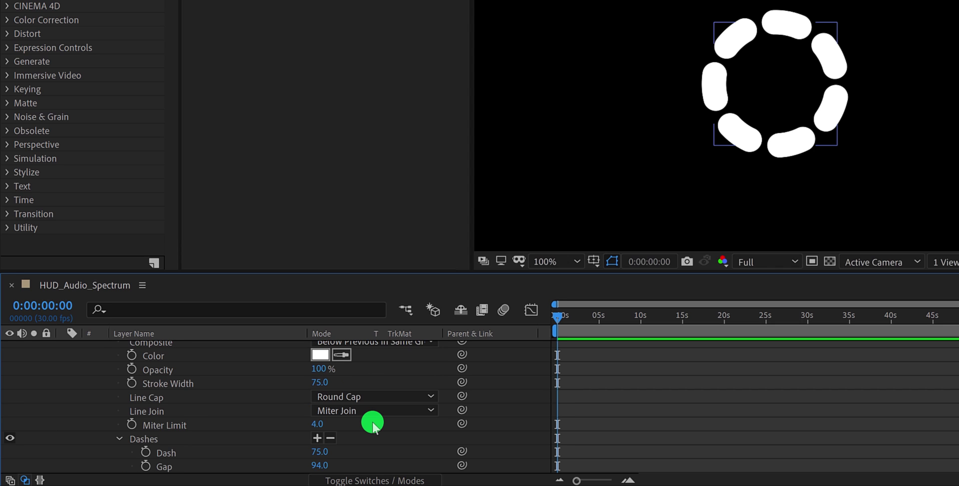
scroll(322, 421, up, 3)
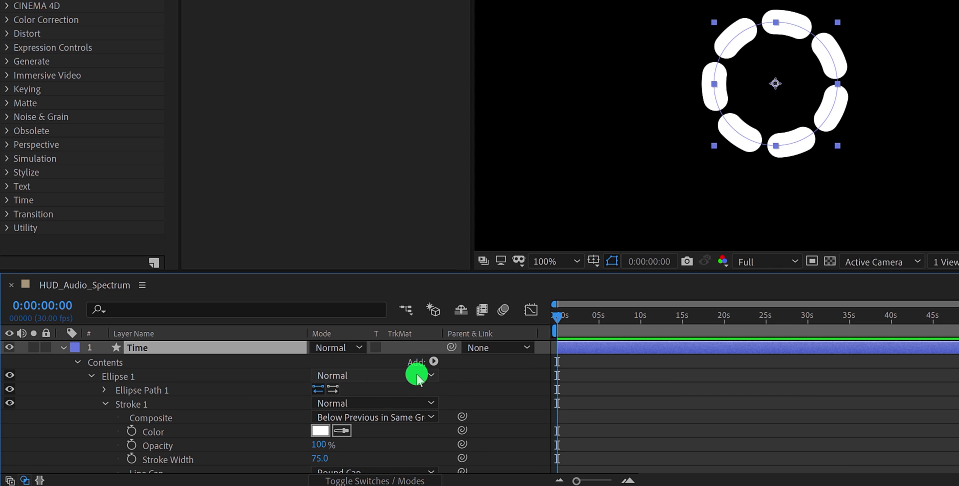
click(432, 365)
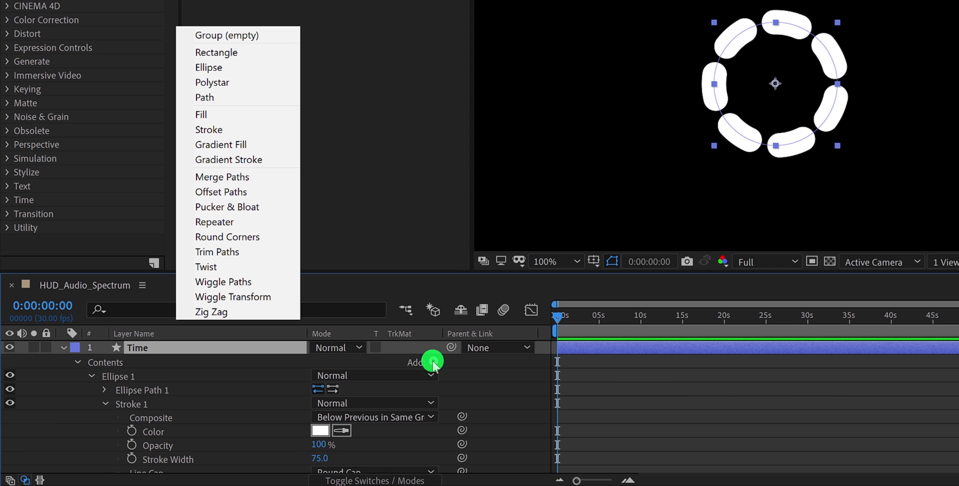
click(255, 252)
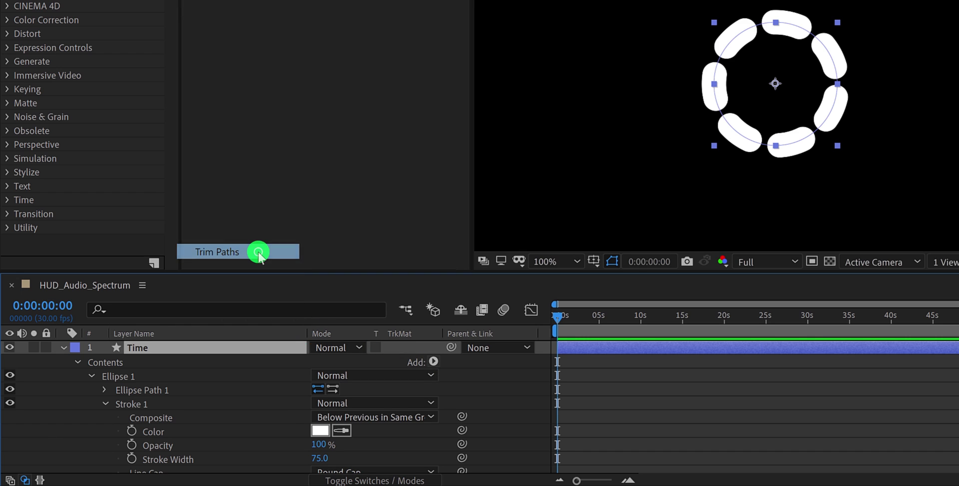
Step: Keyframe the Trim Paths End from 0% at the composition's start to 100% at 0:00:59:29, and scrub through the animation
scroll(503, 374, down, 2)
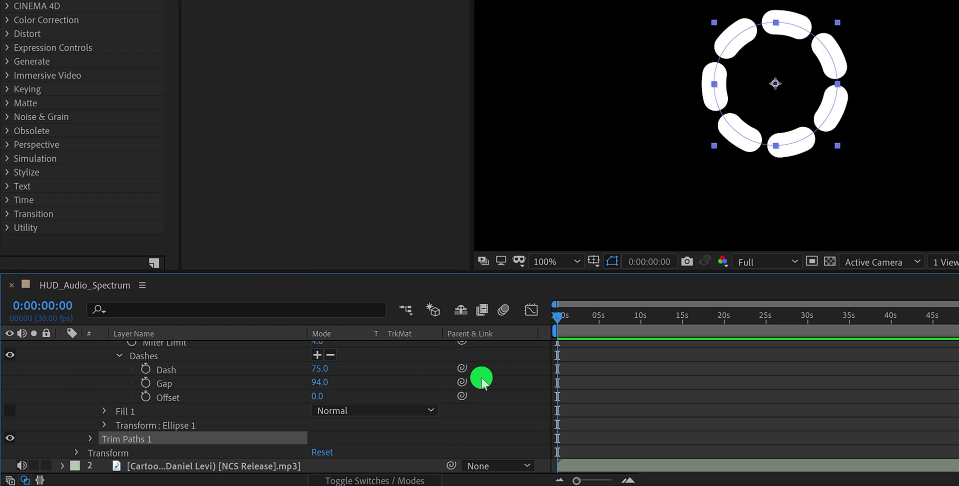
click(90, 439)
scroll(116, 442, down, 2)
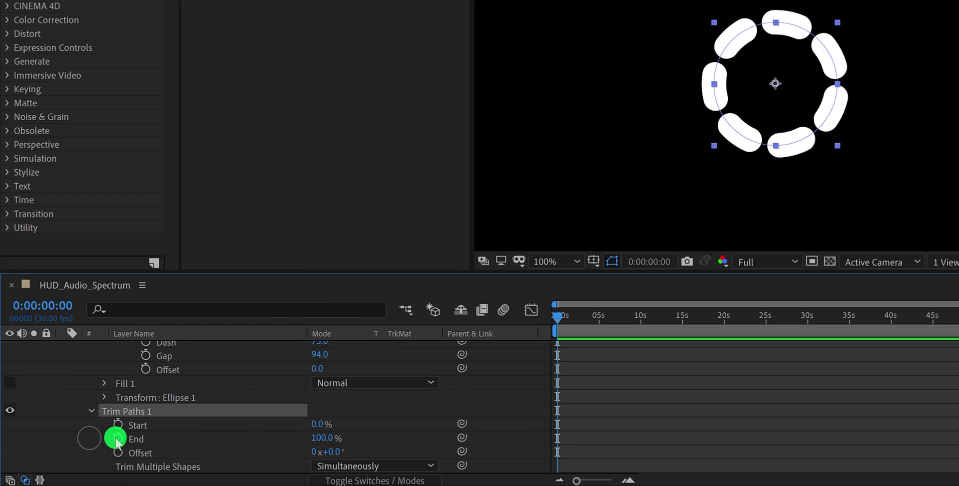
drag(327, 444, 415, 388)
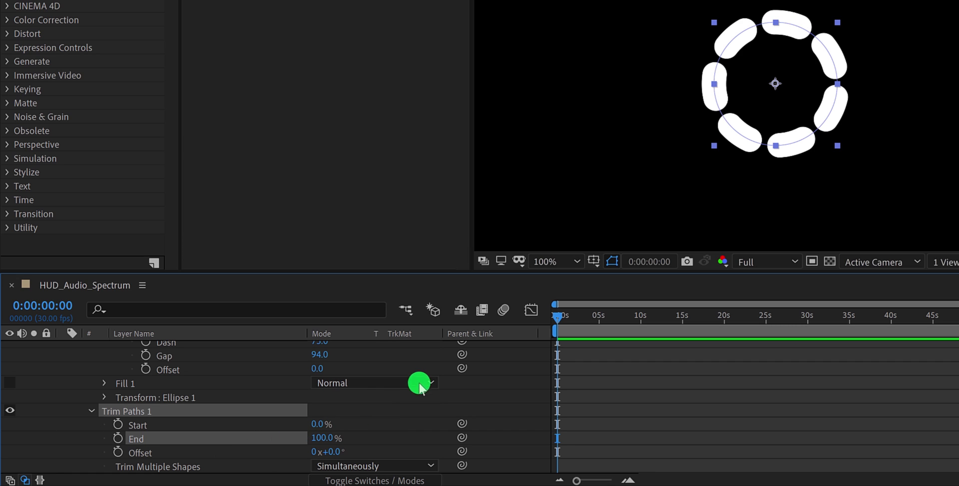
drag(555, 319, 568, 320)
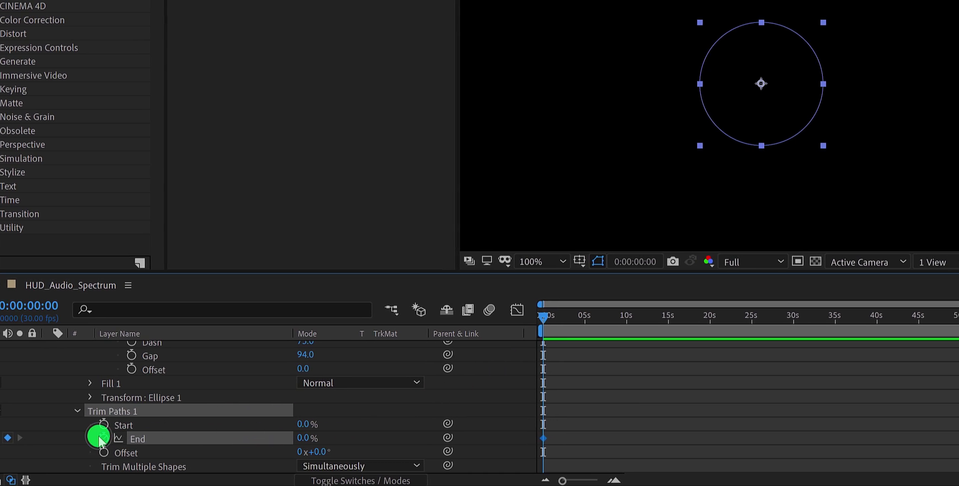
click(927, 317)
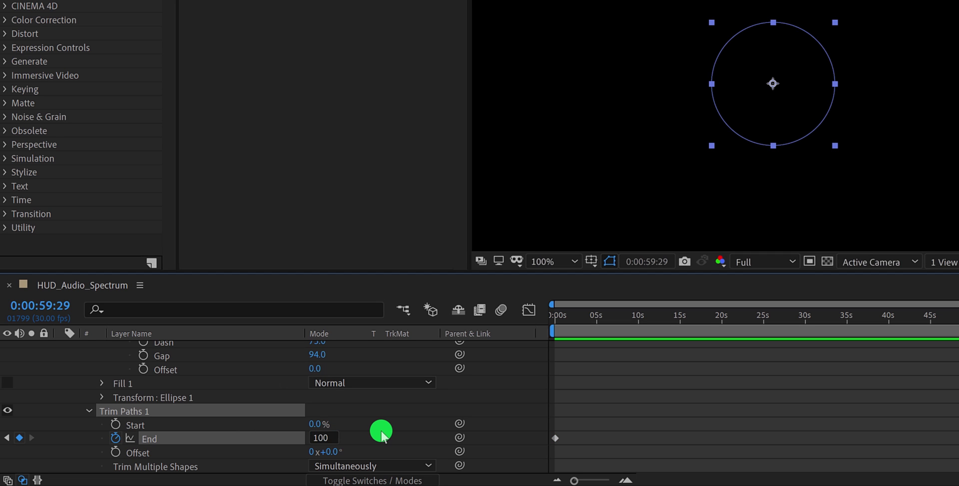
key(Return)
drag(556, 314, 828, 358)
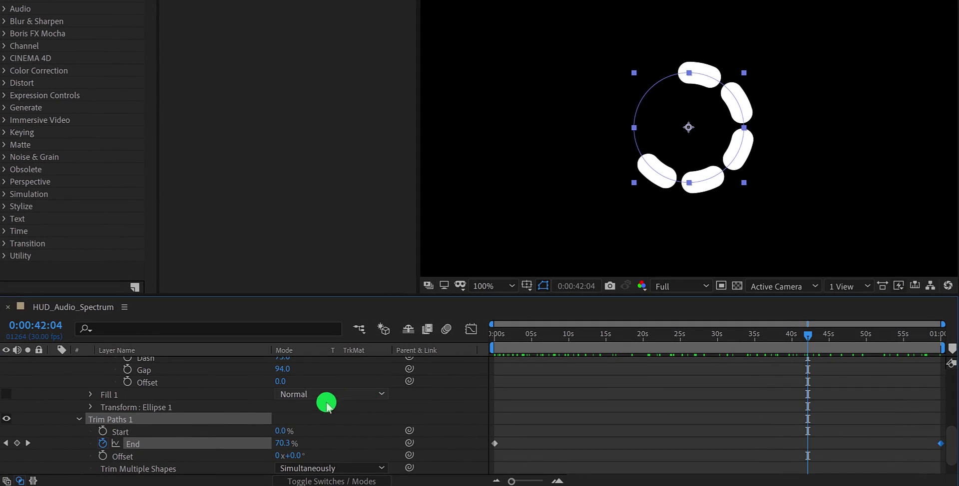
Step: Reduce the Time ring's Stroke Width to 60 and its Dash to 54
scroll(213, 416, up, 3)
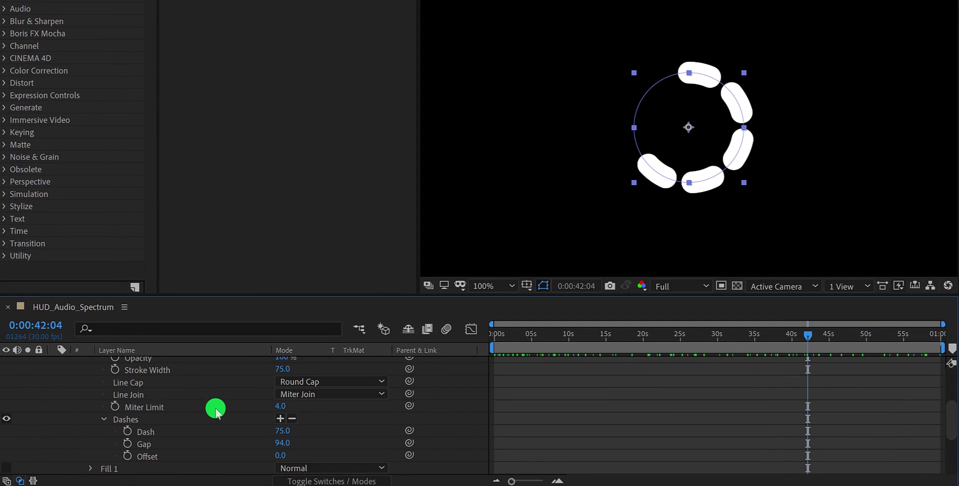
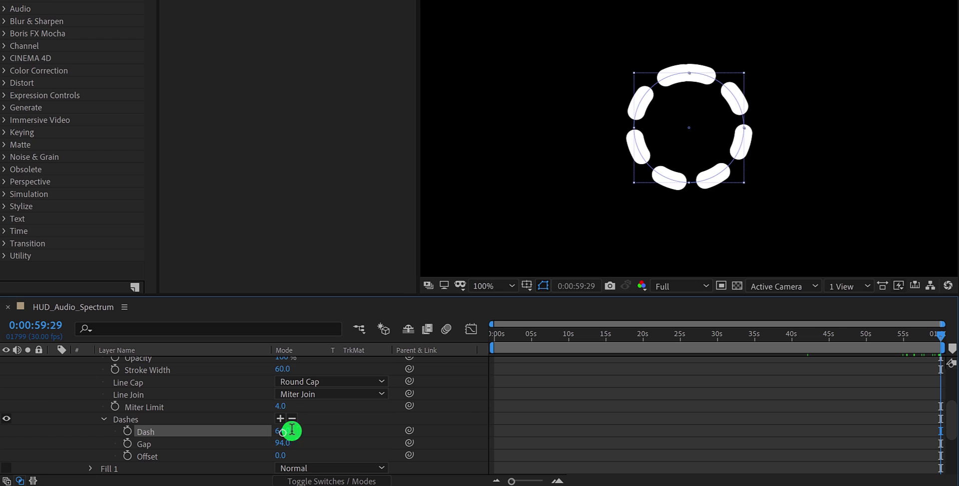
click(291, 431)
key(Down)
key(Down)
key(Down)
key(Down)
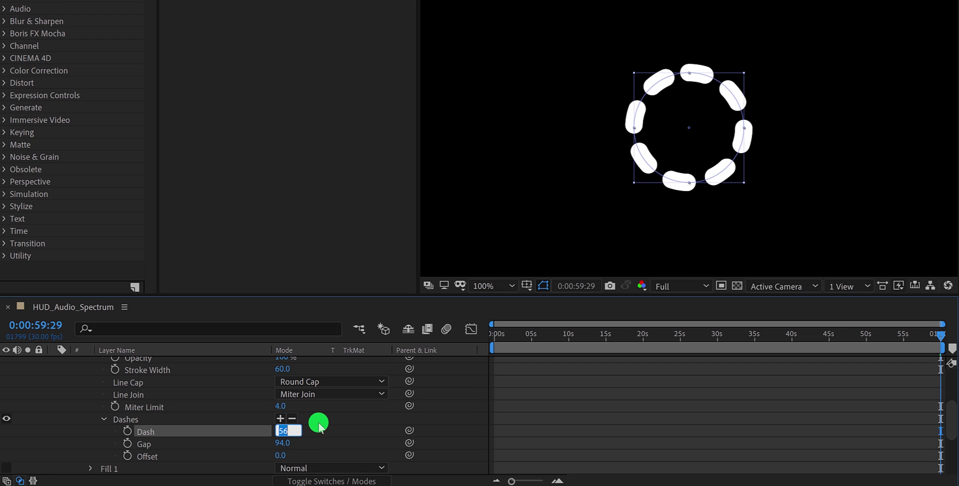
key(Down)
key(Down)
key(Up)
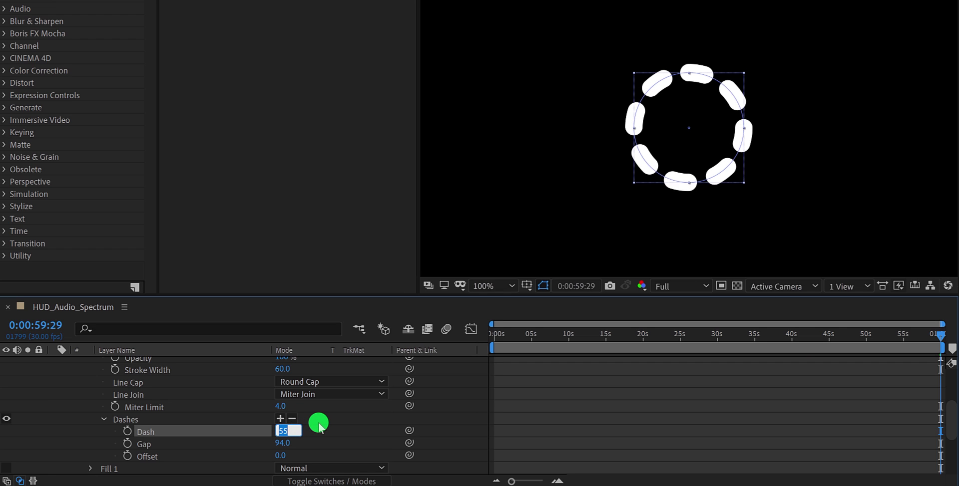
key(Down)
key(Return)
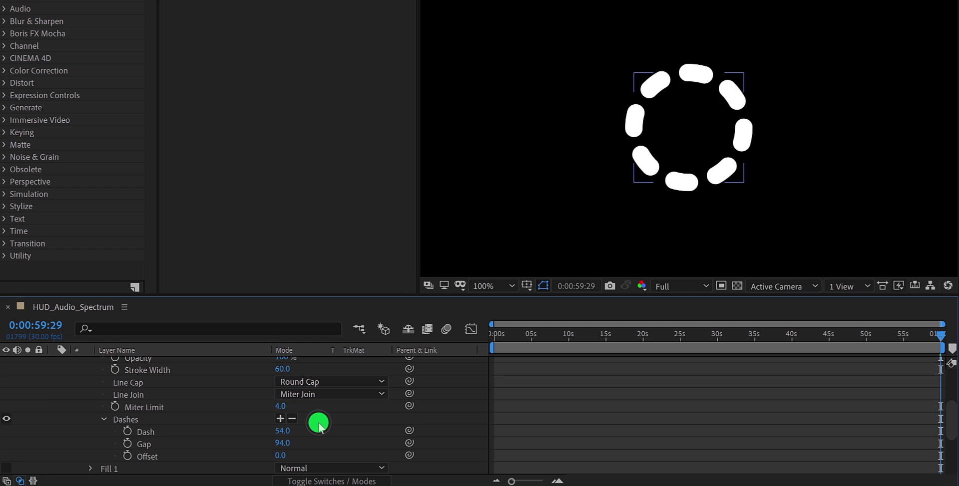
scroll(319, 427, up, 5)
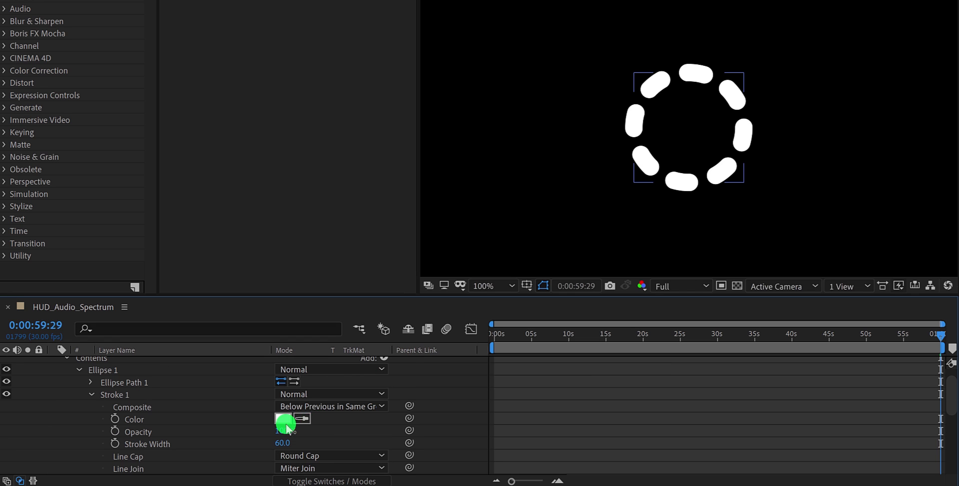
click(54, 363)
Step: Duplicate the Time layer and rename the copy "Time BG"
click(155, 374)
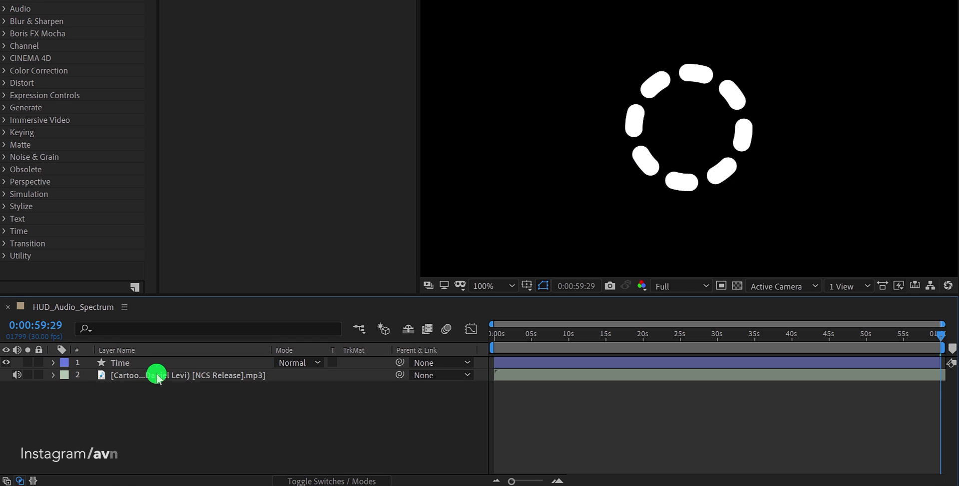
click(156, 362)
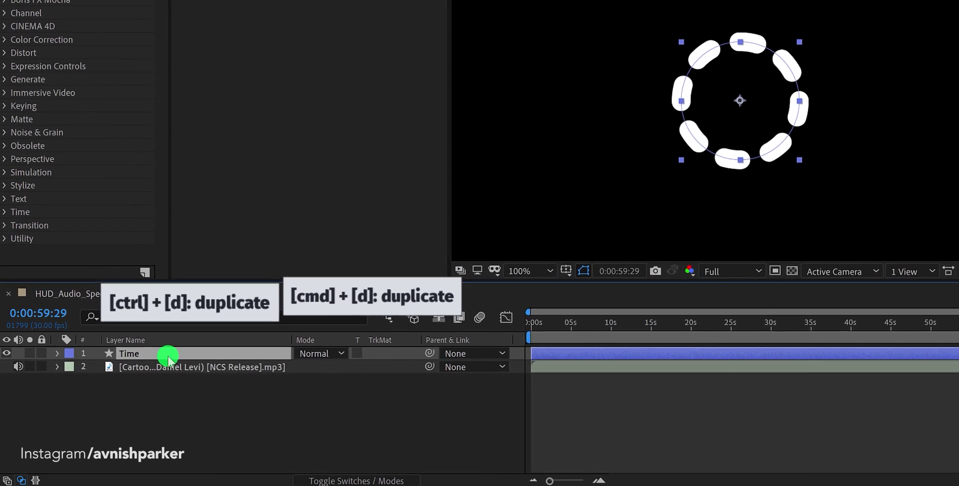
key(ctrl+d)
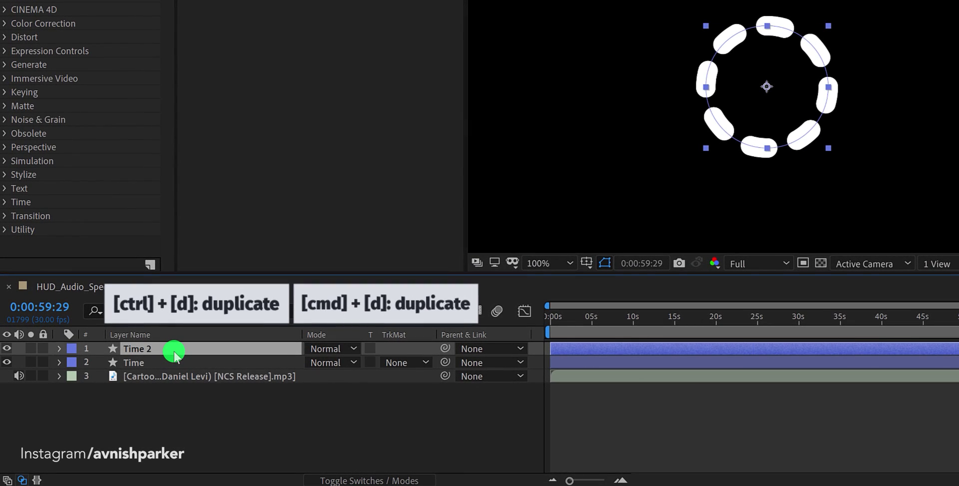
key(Return)
text(Time BG)
key(Return)
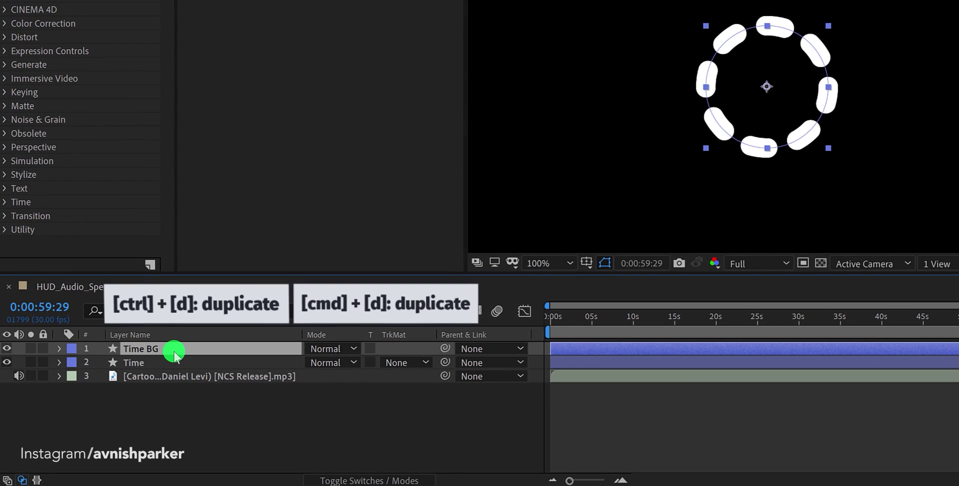
Step: Delete the Trim Paths operator from the Time BG layer
click(60, 351)
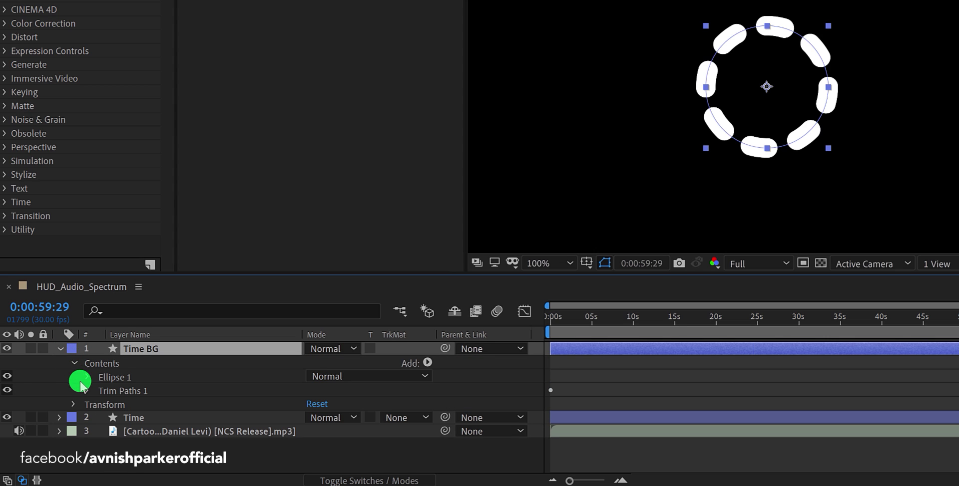
click(120, 392)
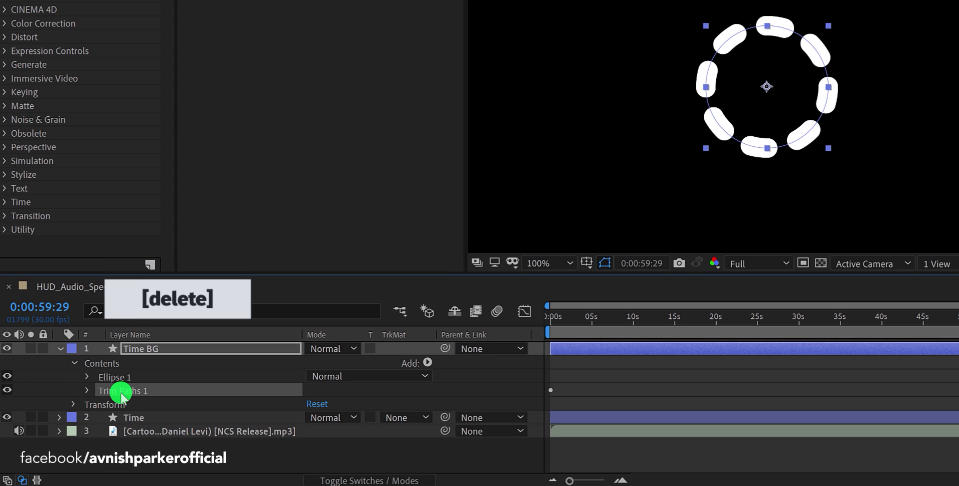
key(Delete)
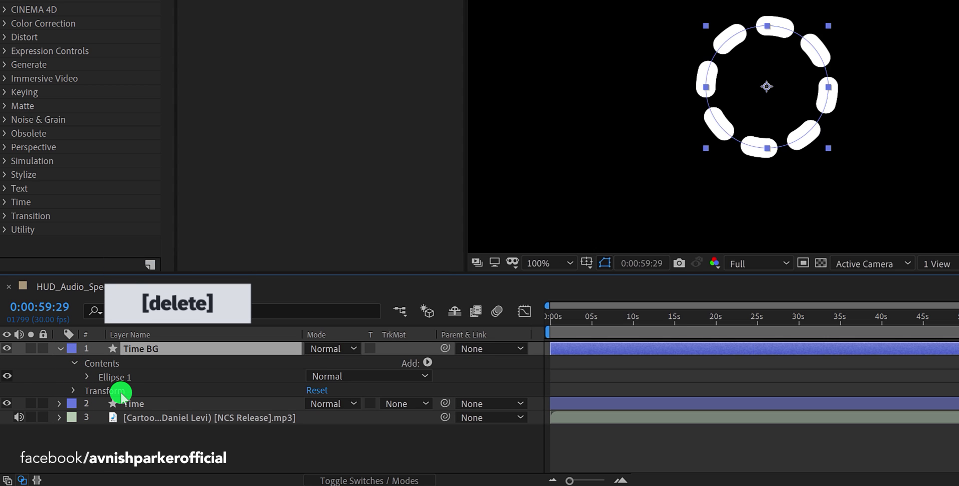
Step: Remove the dashes from the Time BG ellipse stroke to make it a solid ring
click(87, 377)
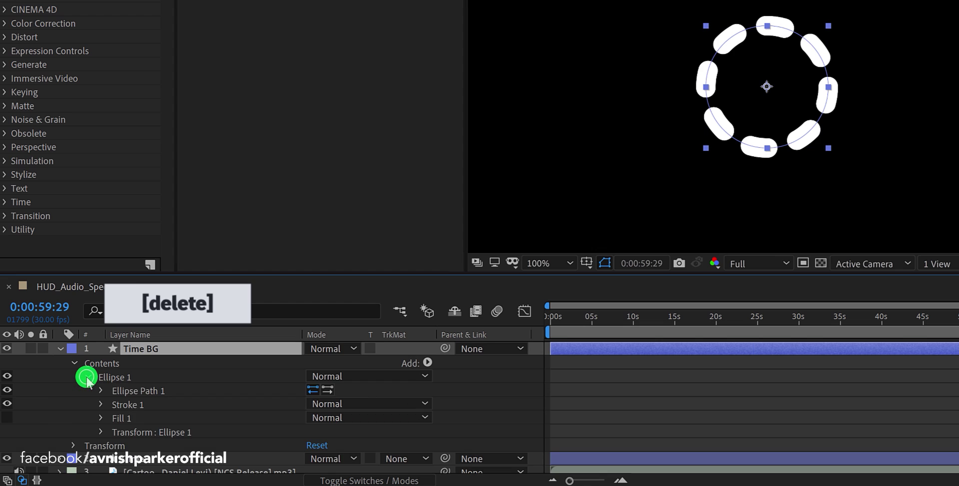
click(101, 405)
scroll(103, 403, down, 2)
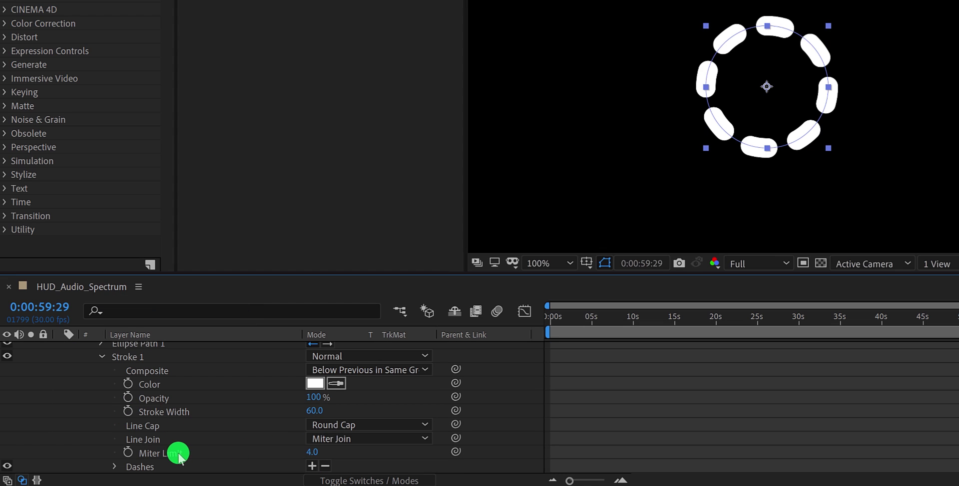
click(323, 467)
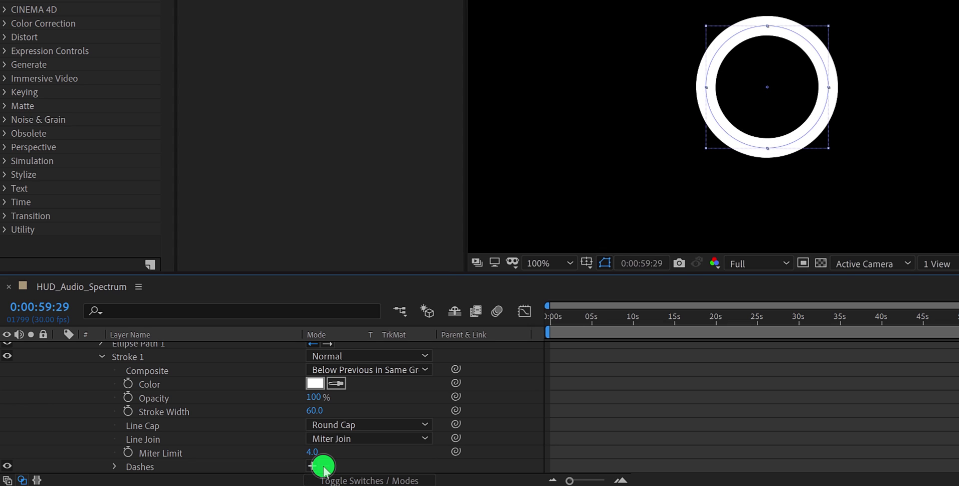
scroll(246, 428, up, 2)
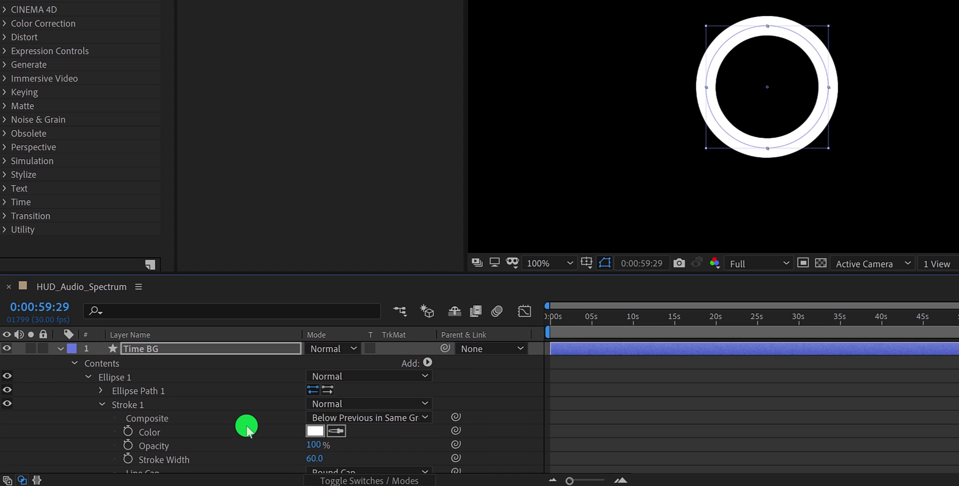
click(62, 353)
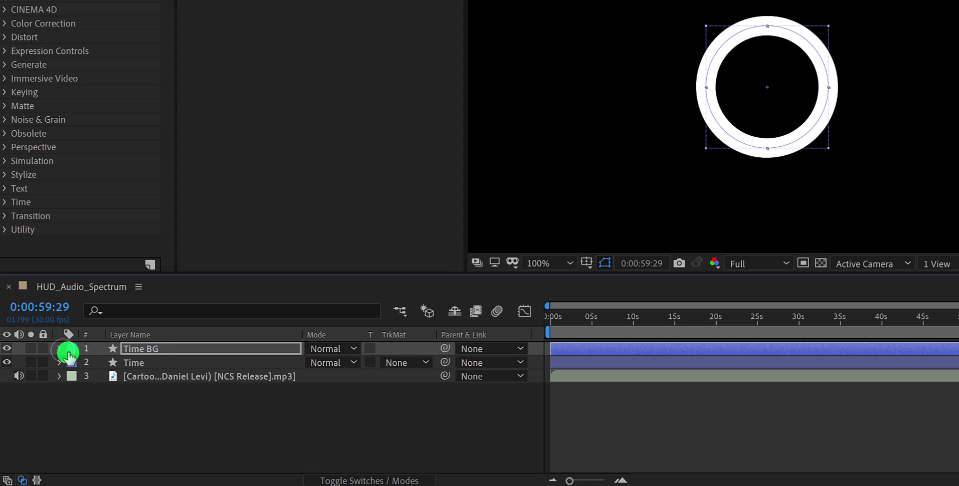
Step: Move the Time BG layer below the Time layer and set its opacity to 30%
drag(160, 349, 160, 372)
key(t)
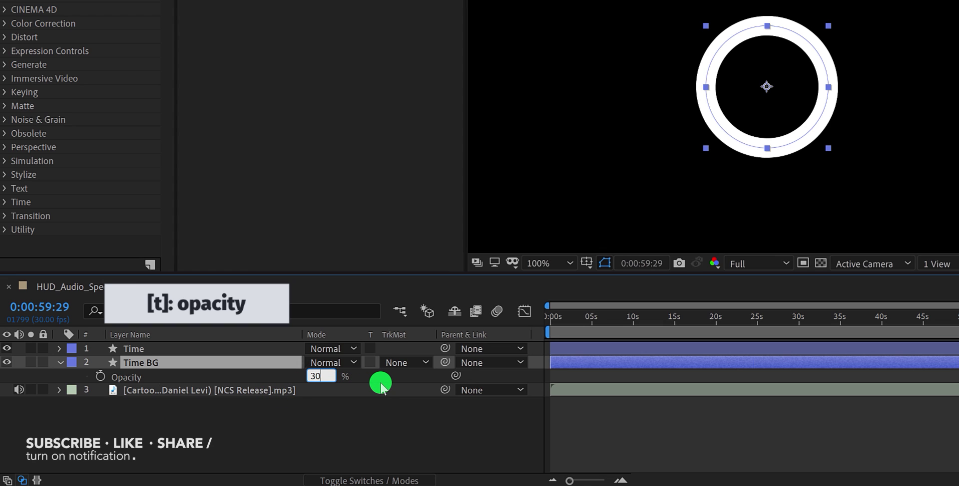
key(Return)
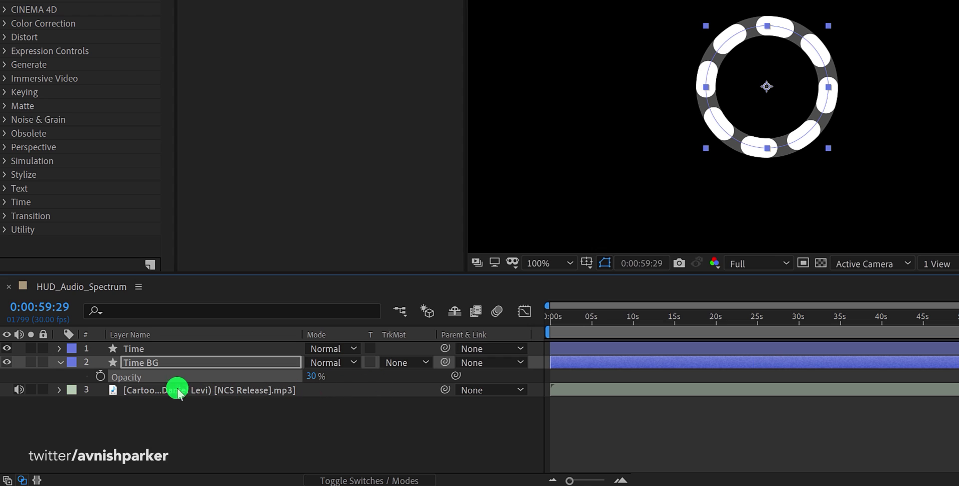
Step: Widen the Time BG ellipse's Stroke Width to 102
click(59, 363)
click(60, 363)
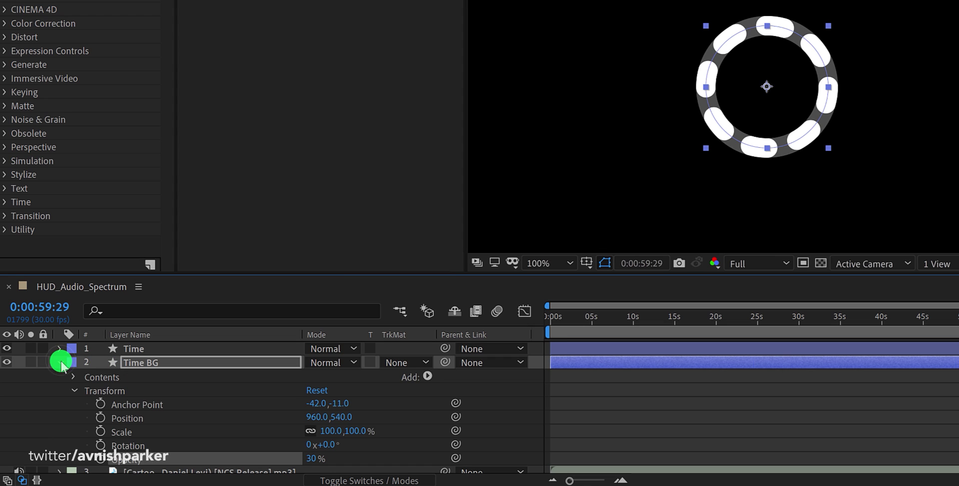
click(74, 391)
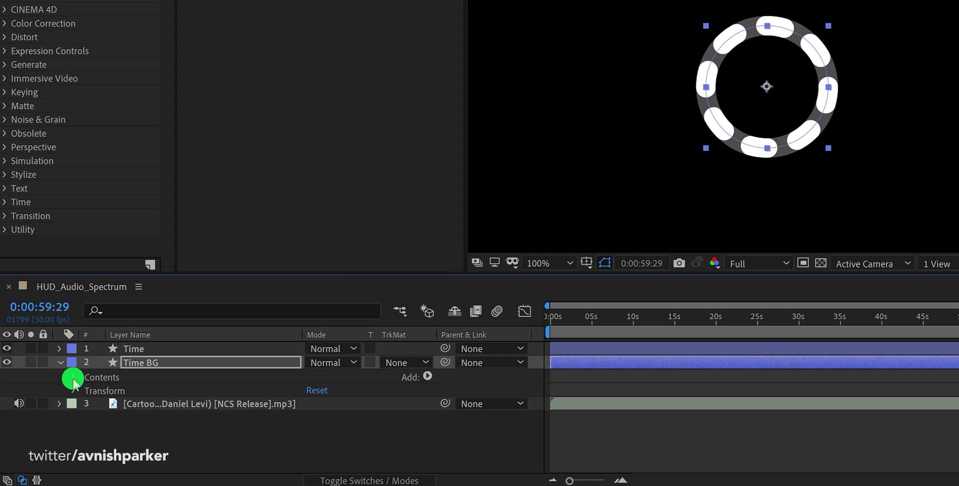
click(74, 378)
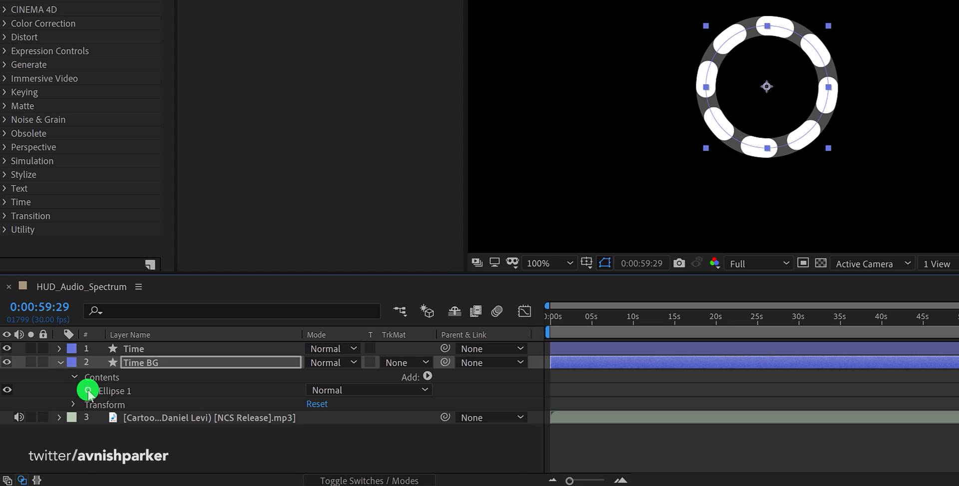
click(88, 391)
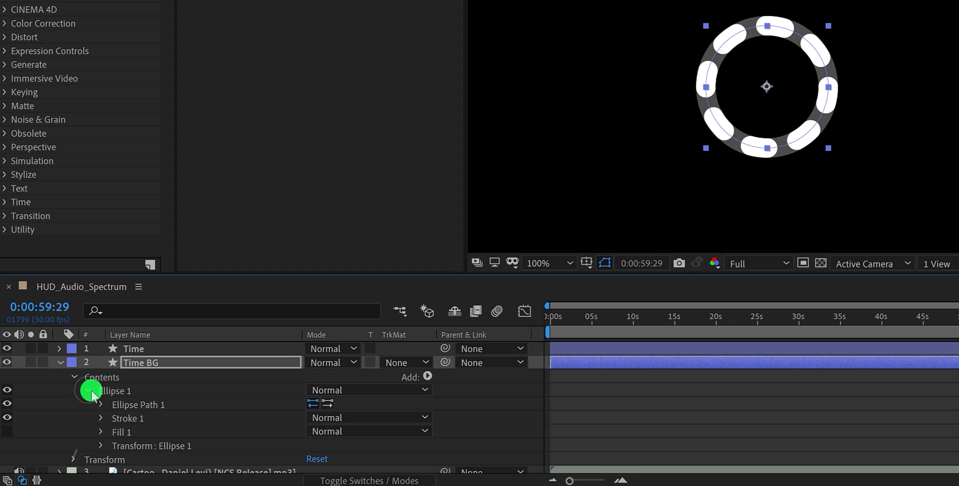
click(101, 418)
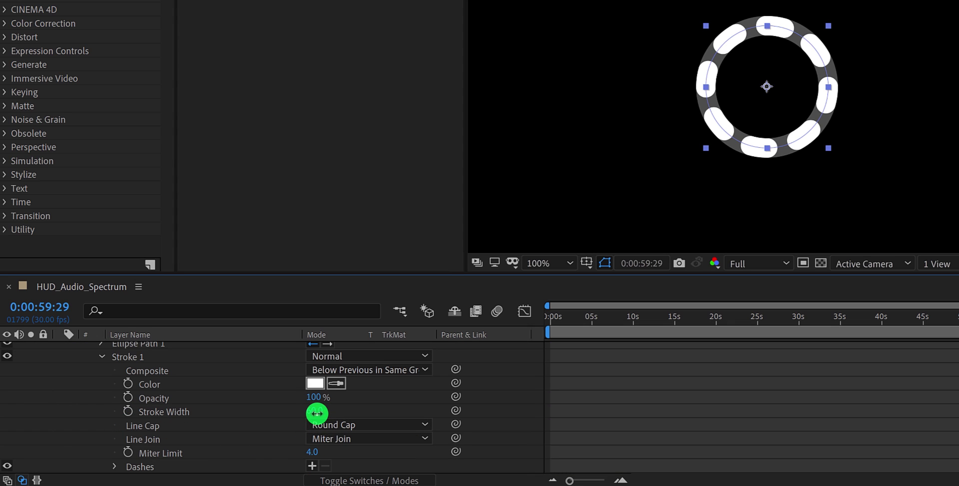
drag(317, 413, 347, 411)
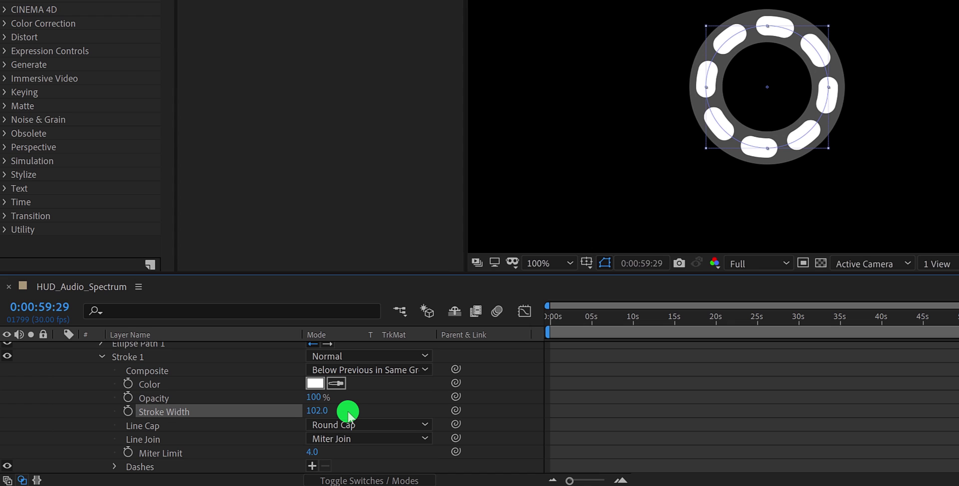
Step: Lower the Time BG layer's opacity to 20%
scroll(348, 414, up, 3)
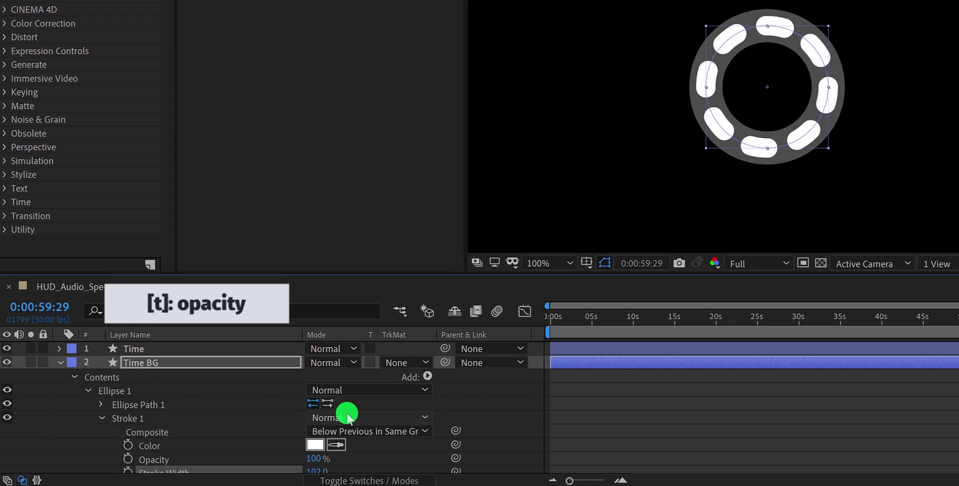
key(t)
click(319, 378)
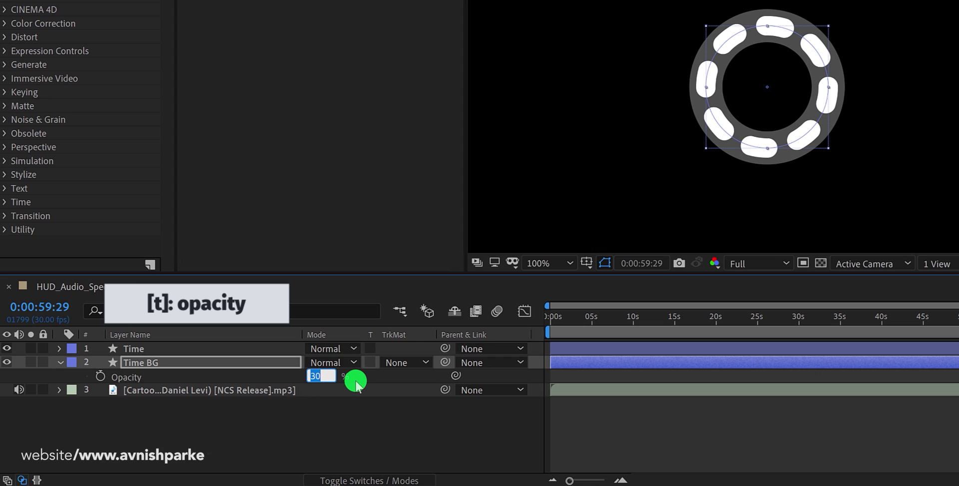
text(20)
key(Return)
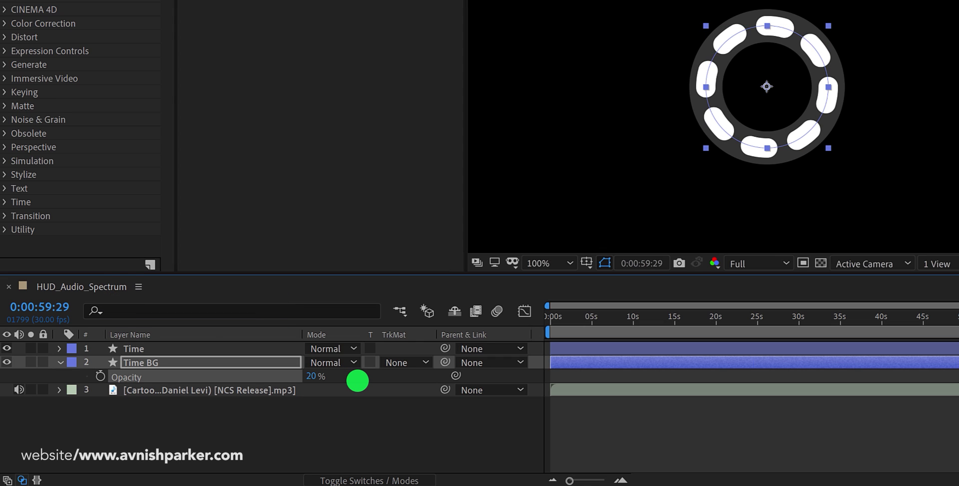
Step: Duplicate the Time BG layer and rename the copy Time Outline
click(317, 419)
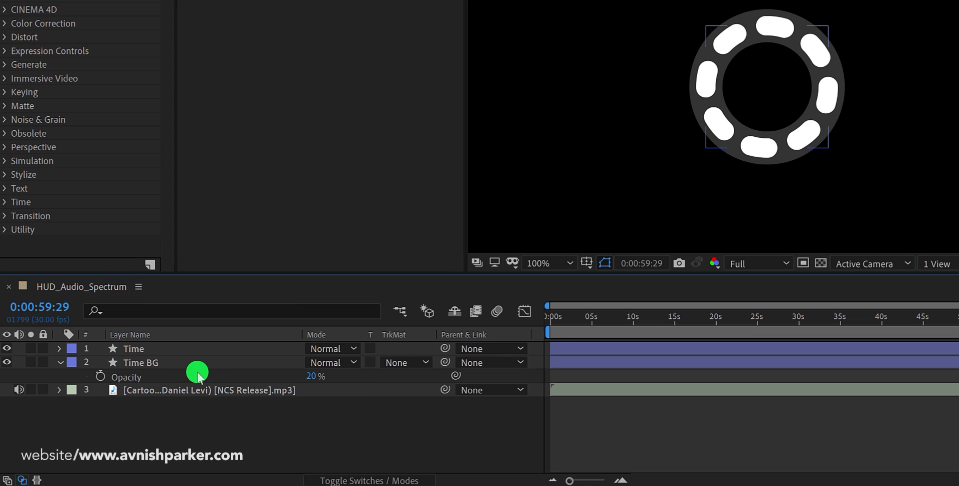
click(179, 366)
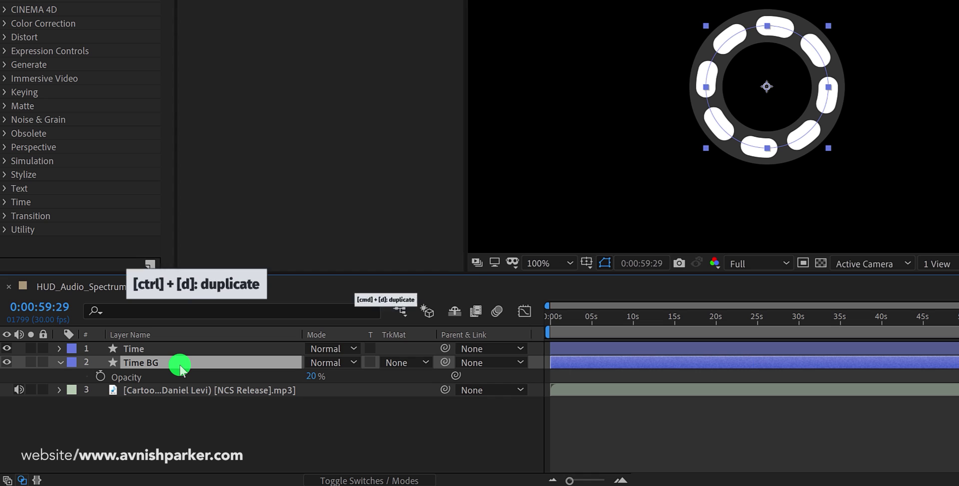
key(ctrl+d)
key(Return)
key(BackSpace)
key(BackSpace)
key(BackSpace)
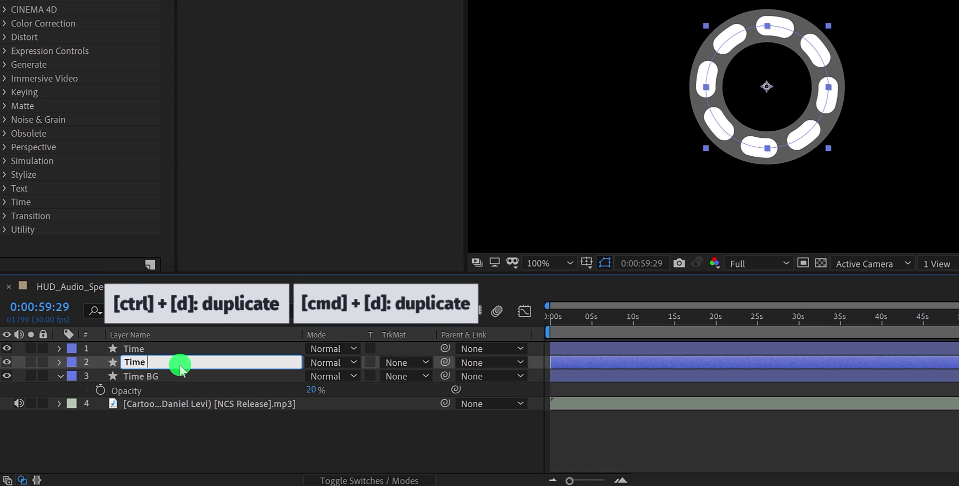
text(Outline)
key(Return)
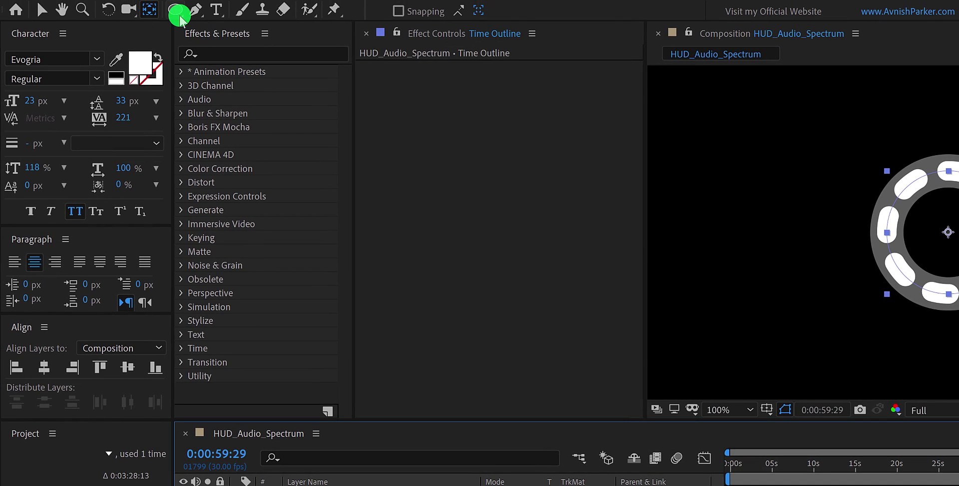
Step: Set the Time Outline stroke width to 10 px and scale the layer up to 142% so it encircles the background ring
click(175, 11)
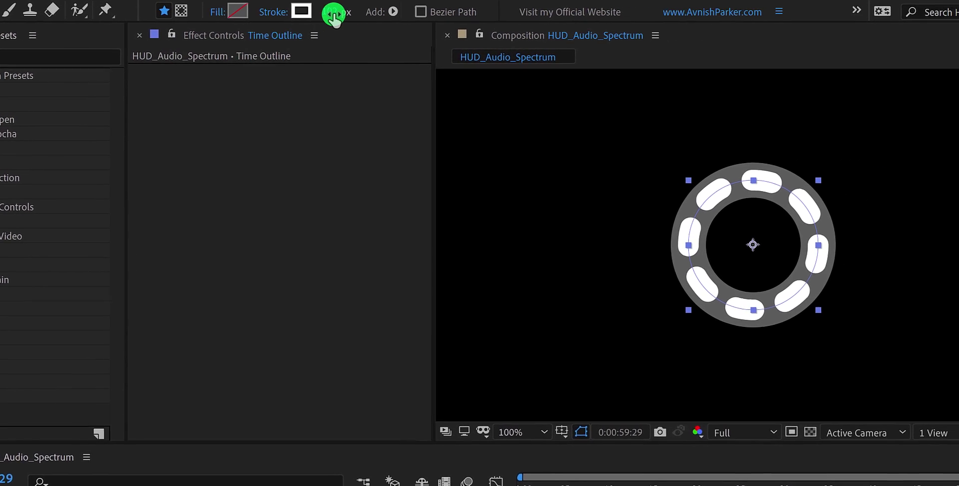
click(533, 11)
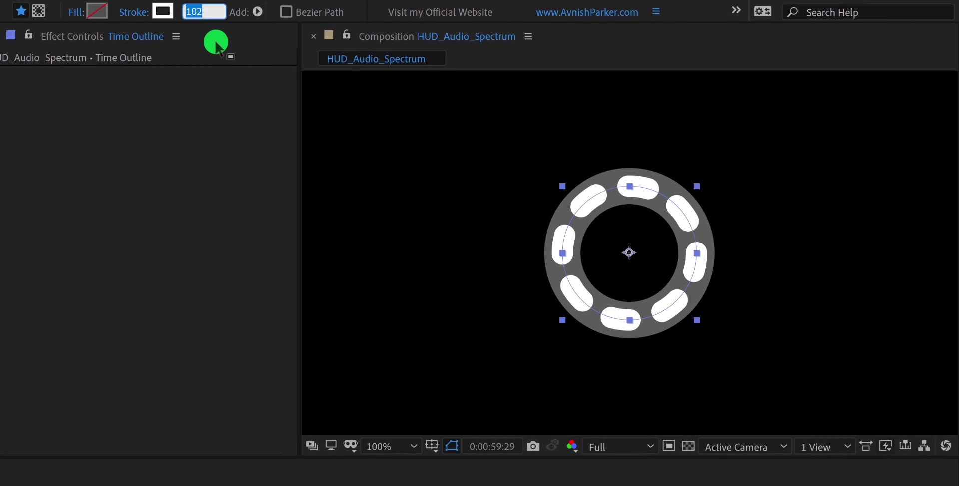
text(10)
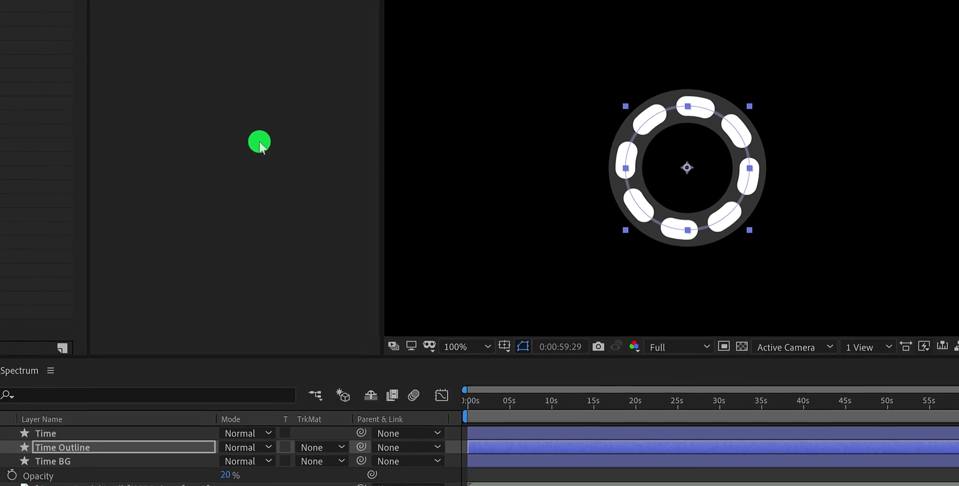
text(s)
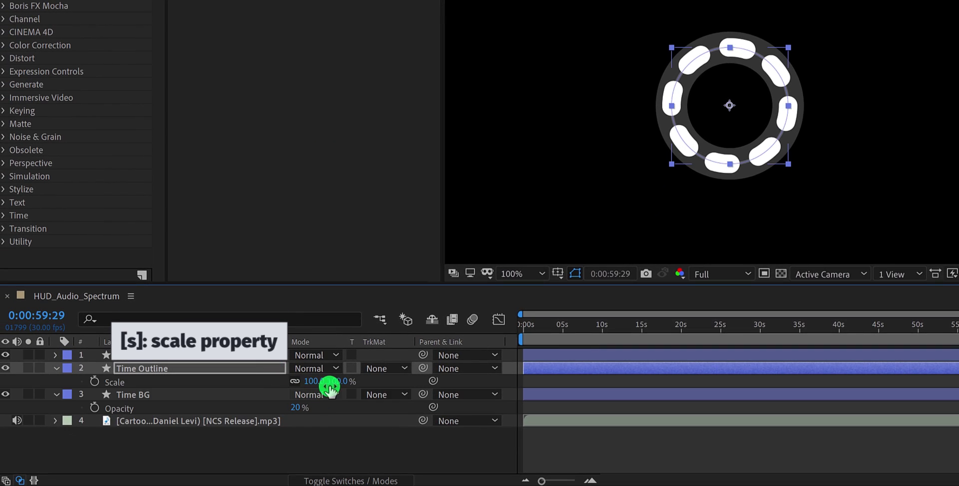
drag(310, 402, 367, 383)
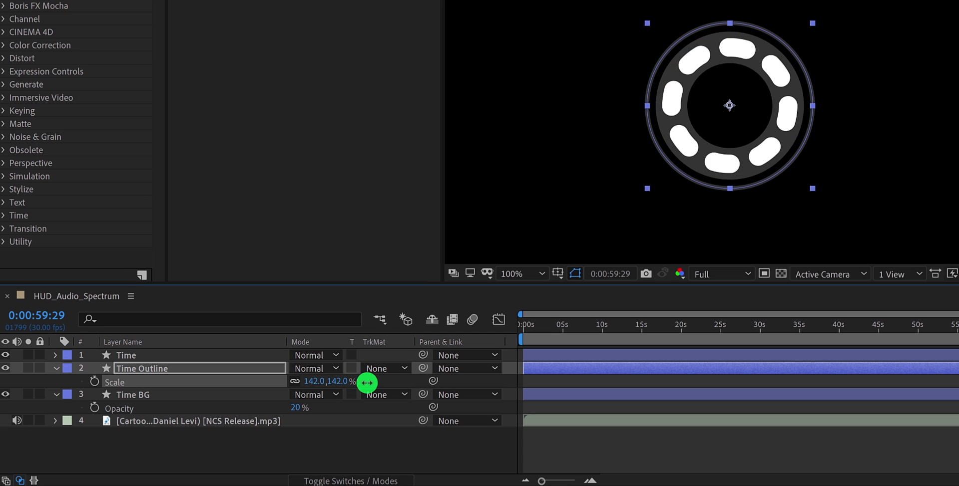
Step: Duplicate the Time Outline layer and rename the copy Time Outline In
click(242, 370)
key(ctrl+d)
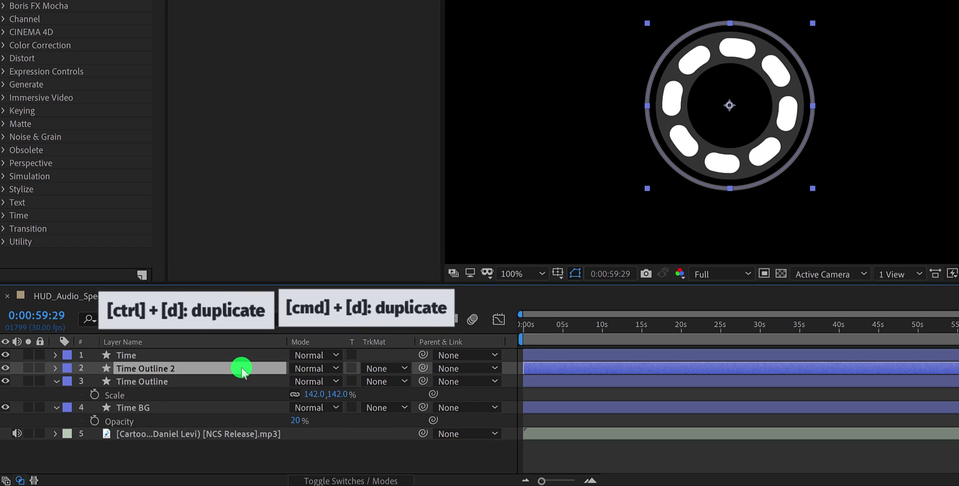
key(Return)
key(BackSpace)
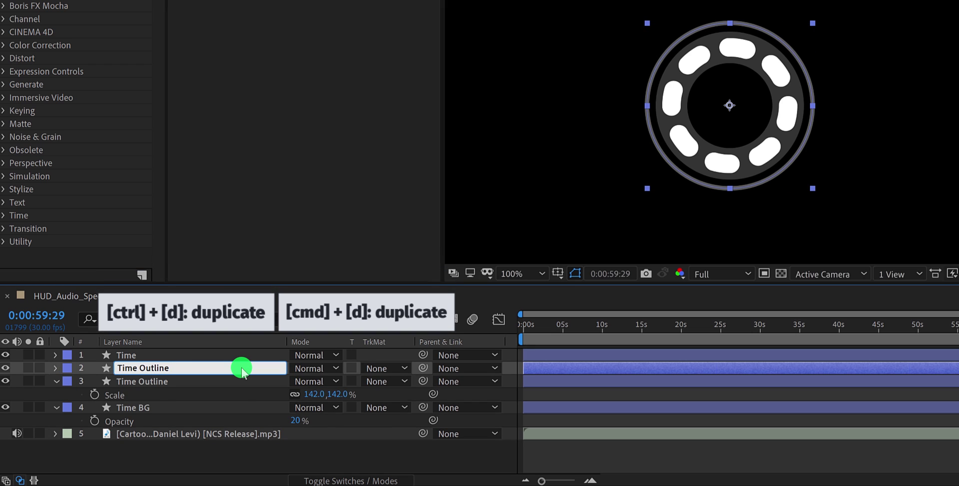
key(Return)
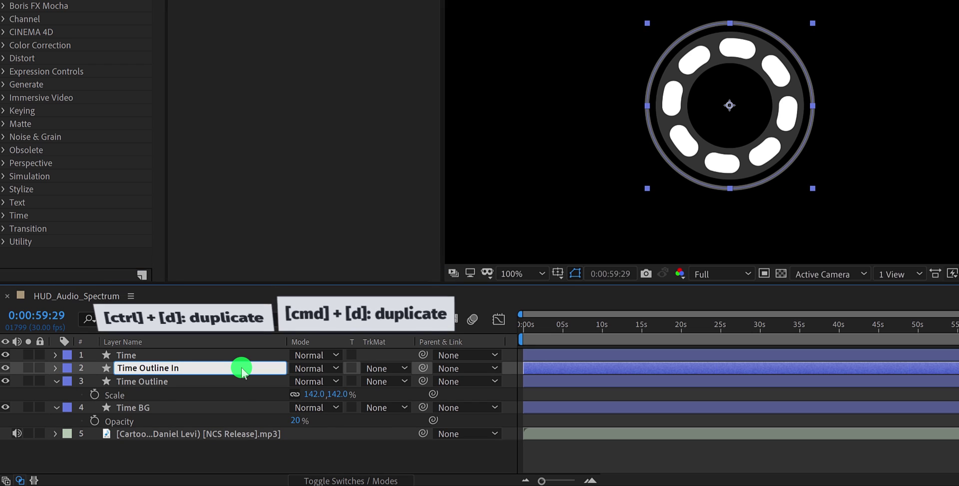
Step: Scale the Time Outline In layer down to 59% so it sits inside the background ring
key(s)
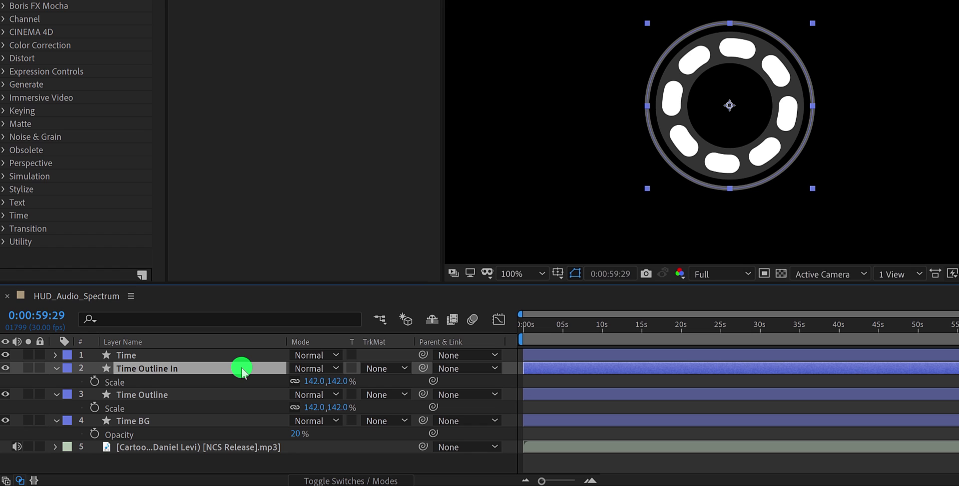
drag(333, 382, 299, 410)
click(324, 437)
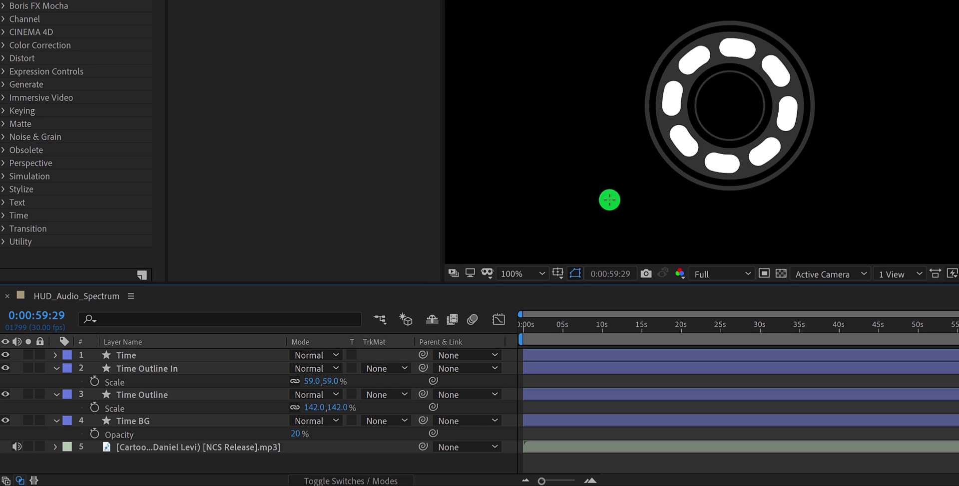
Step: Reduce the stroke width of the outer Time Outline ring to 5 px
click(230, 369)
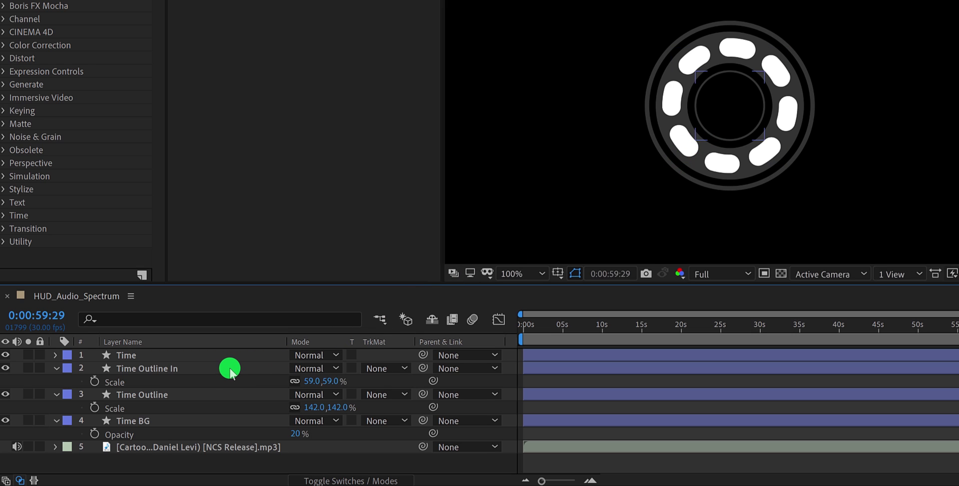
click(178, 395)
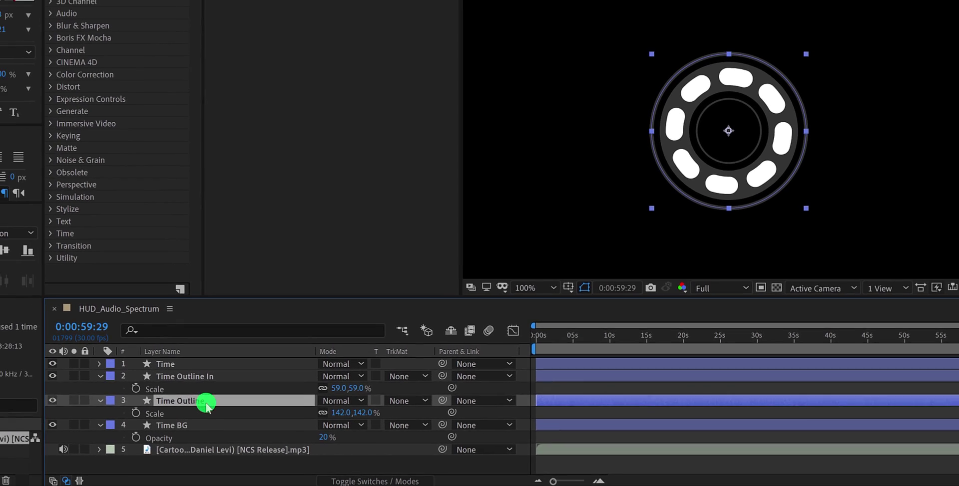
click(421, 9)
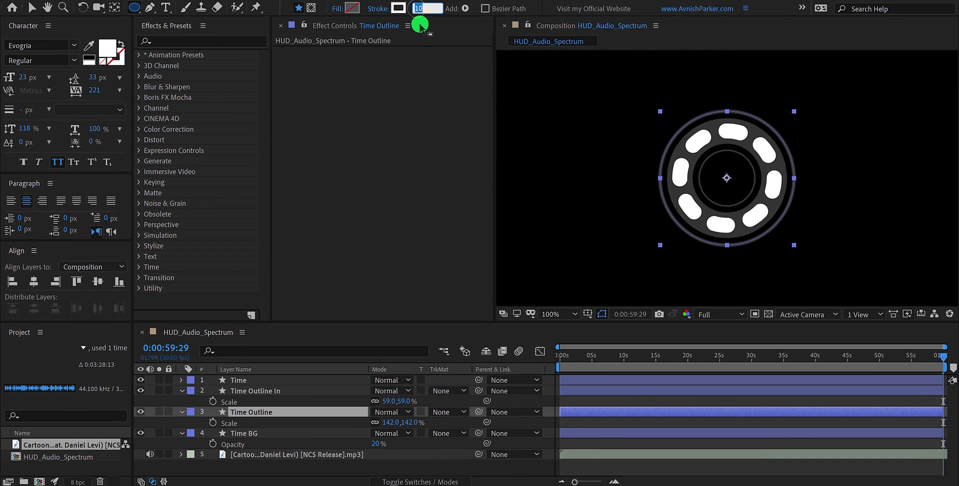
text(5)
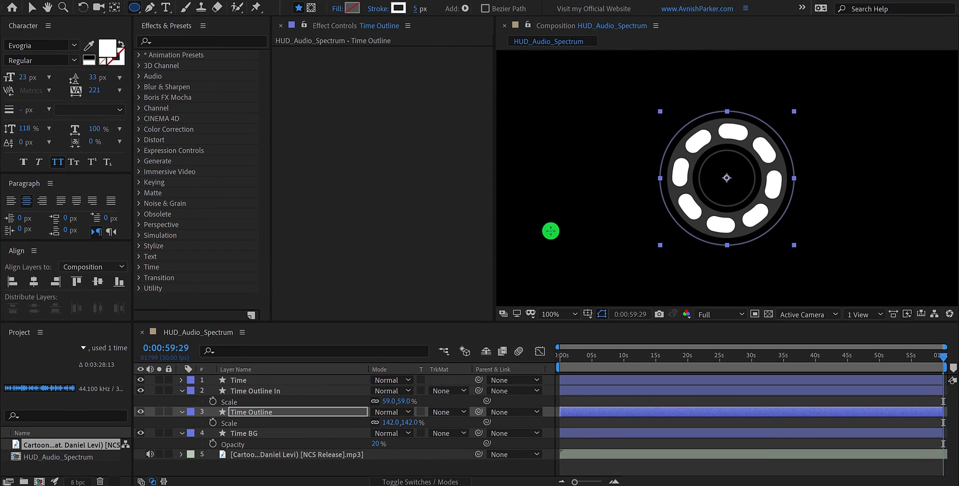
click(578, 398)
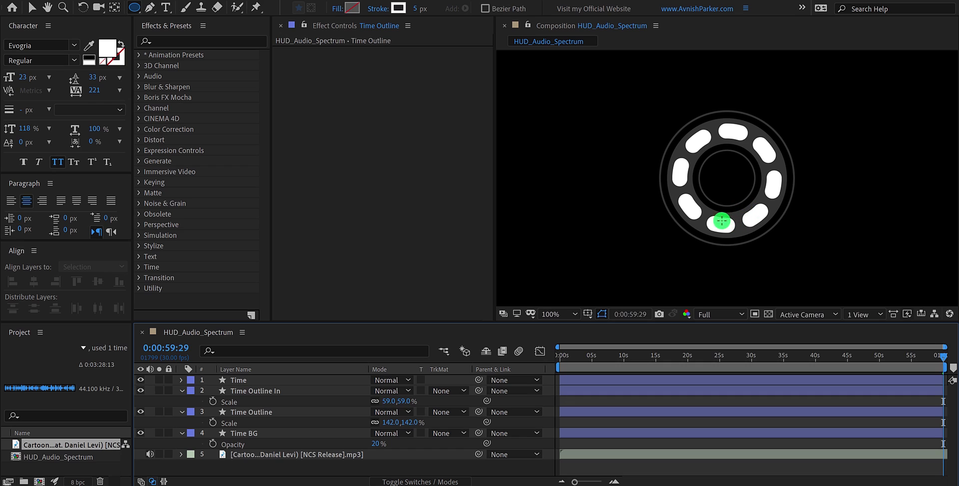
Step: Collapse the open properties of the Time Outline In, Time Outline and Time BG layers
click(182, 391)
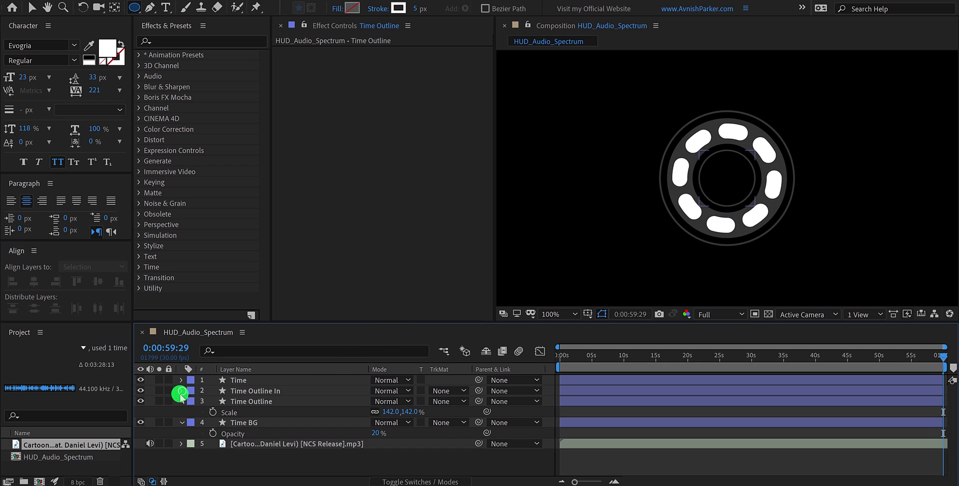
click(182, 402)
click(182, 412)
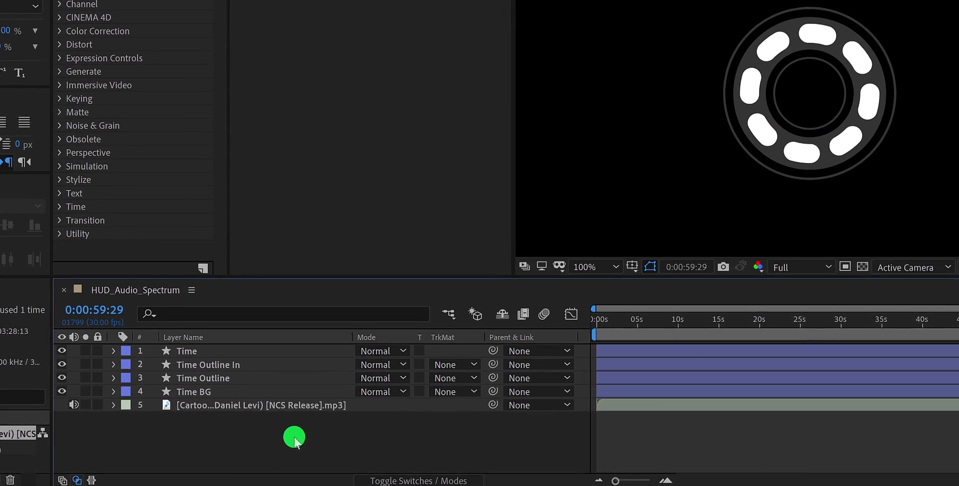
key(F4)
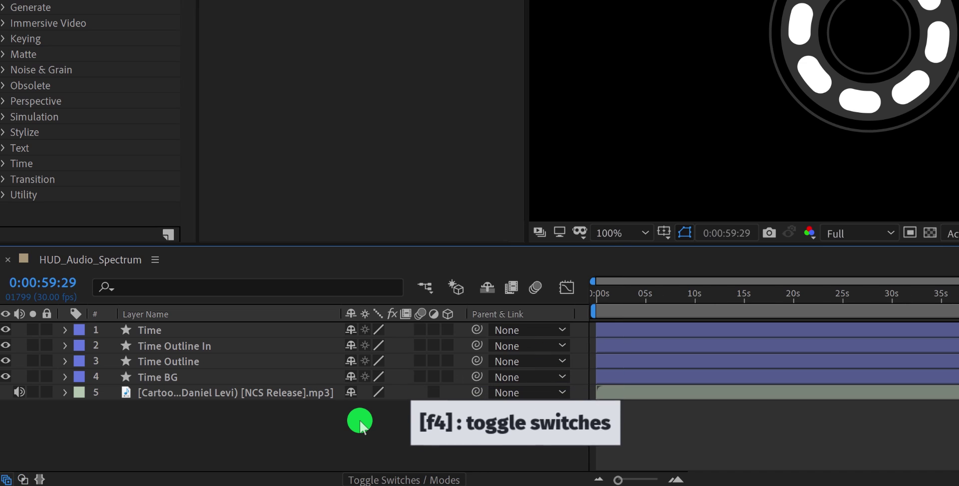
key(F4)
key(F4)
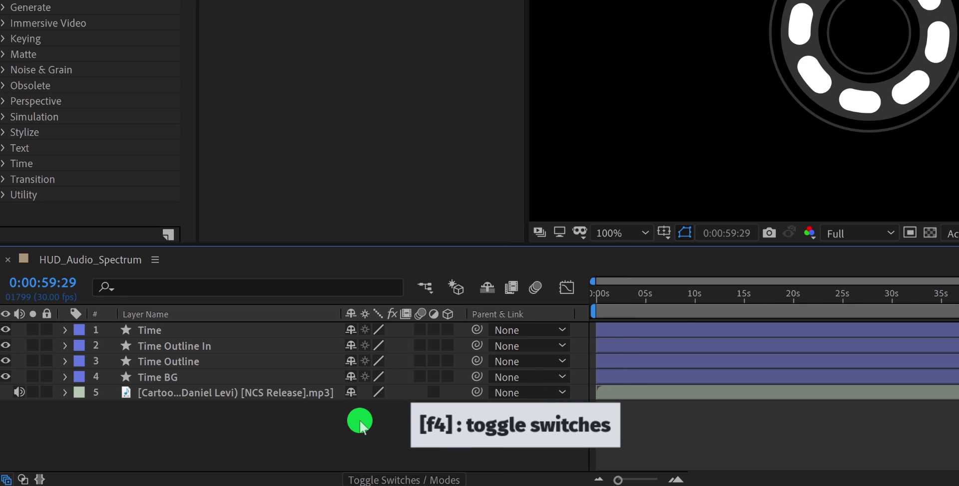
key(F4)
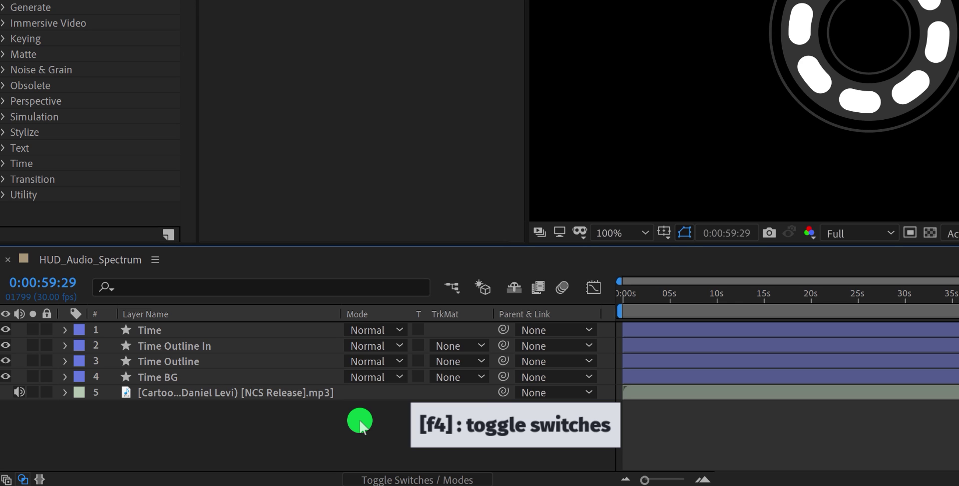
Step: Show the Switches column alongside Modes and make all four Time shape layers 3D
right_click(465, 322)
mouse_move(533, 361)
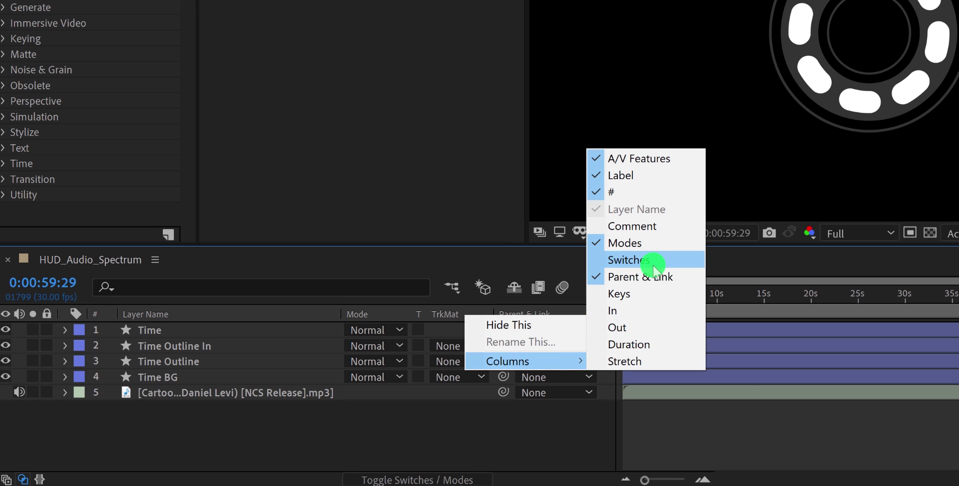
click(628, 259)
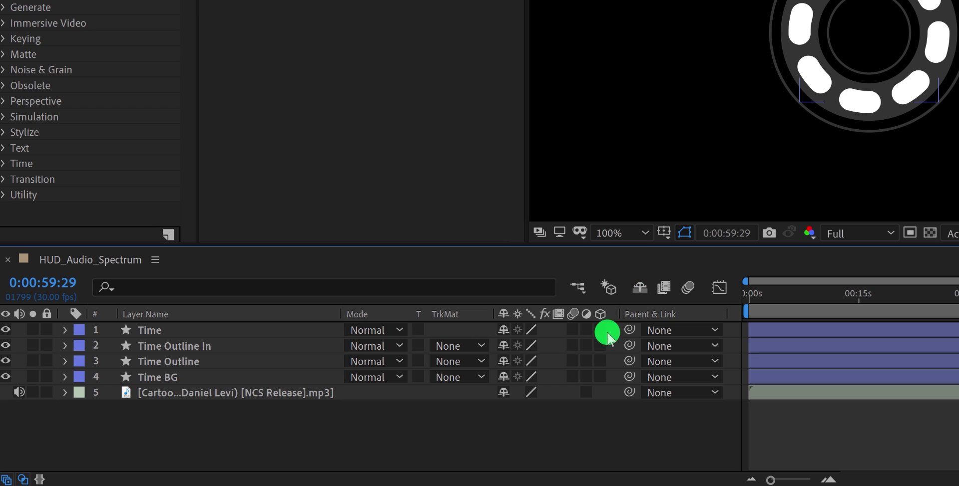
drag(604, 333, 597, 375)
Step: Add a Two-Node Camera with the 50mm preset, keeping the name Camera 1
right_click(292, 428)
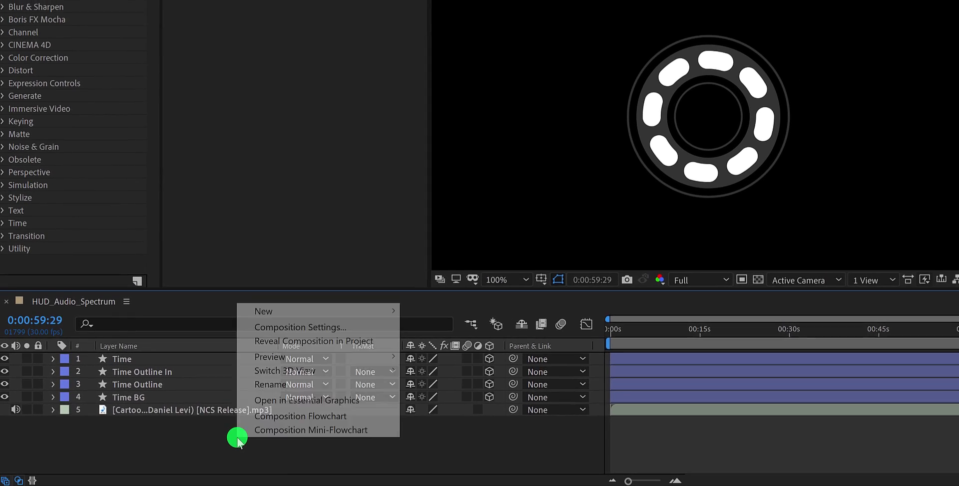
mouse_move(337, 312)
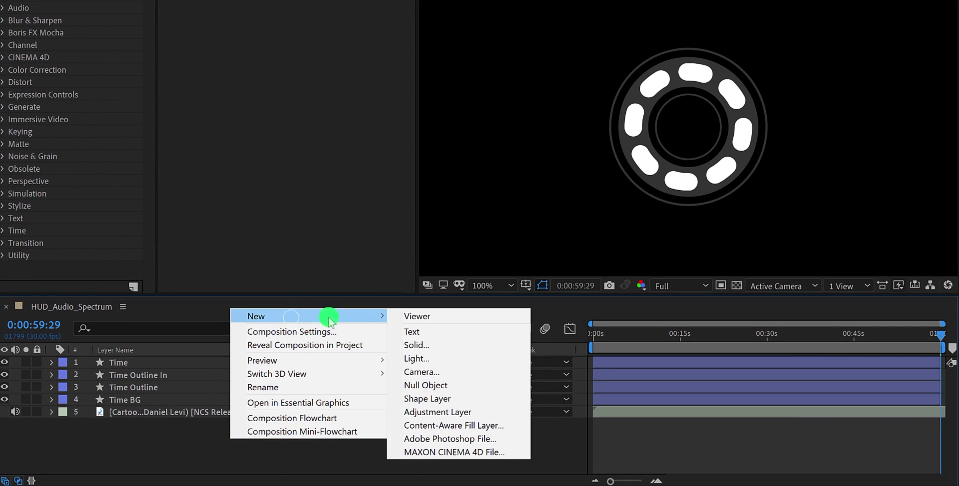
click(421, 373)
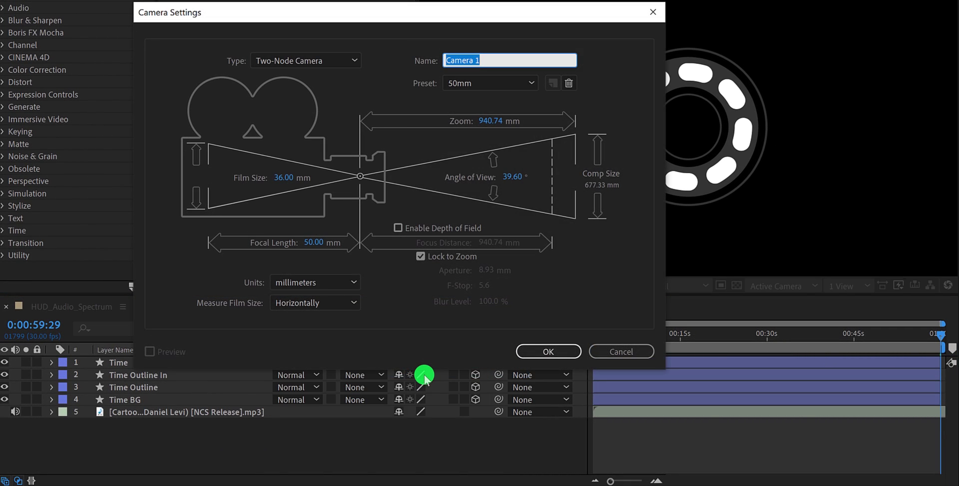
click(536, 352)
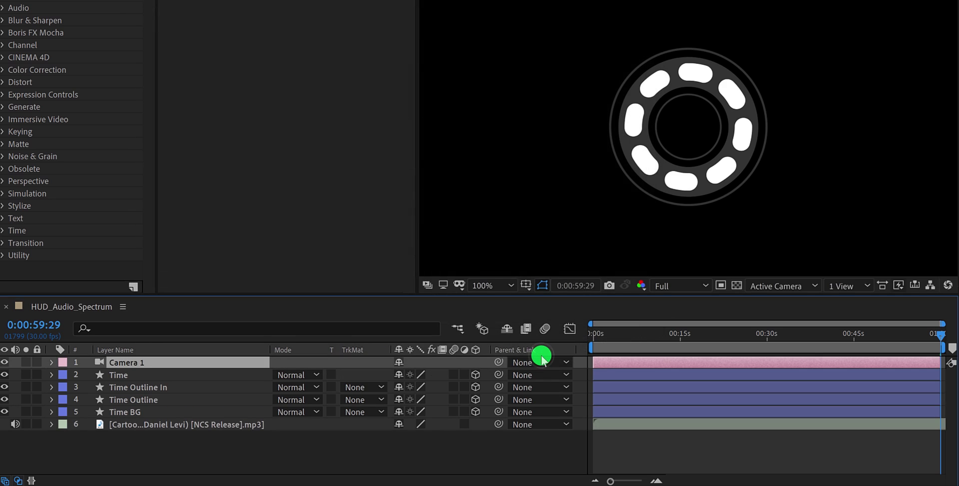
Step: Go to 0:00:10:21 and orbit Camera 1 with the Unified Camera Tool until the rings are seen from a low, nearly flat angle
drag(616, 342, 656, 349)
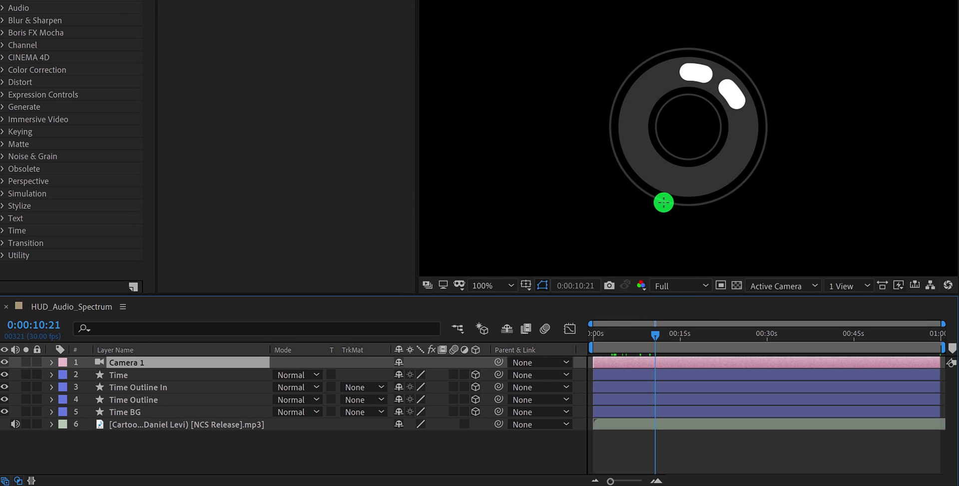
key(c)
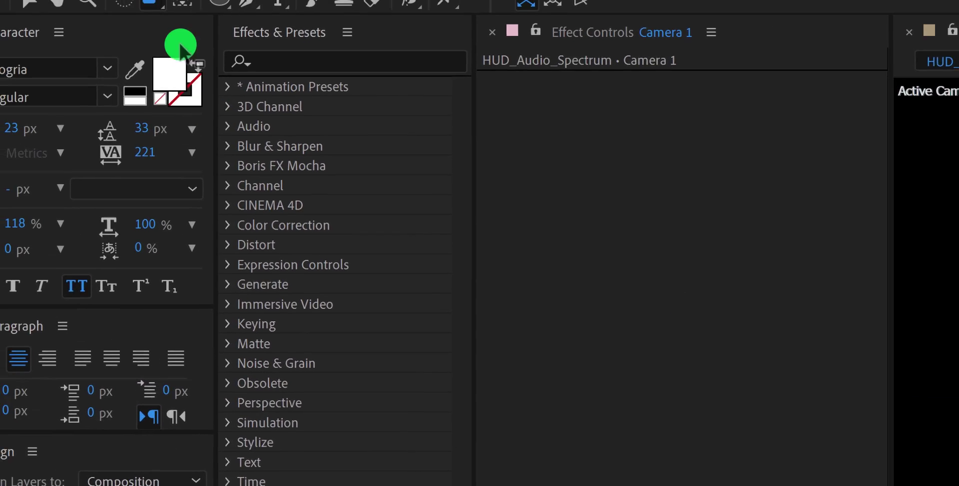
drag(149, 2, 201, 21)
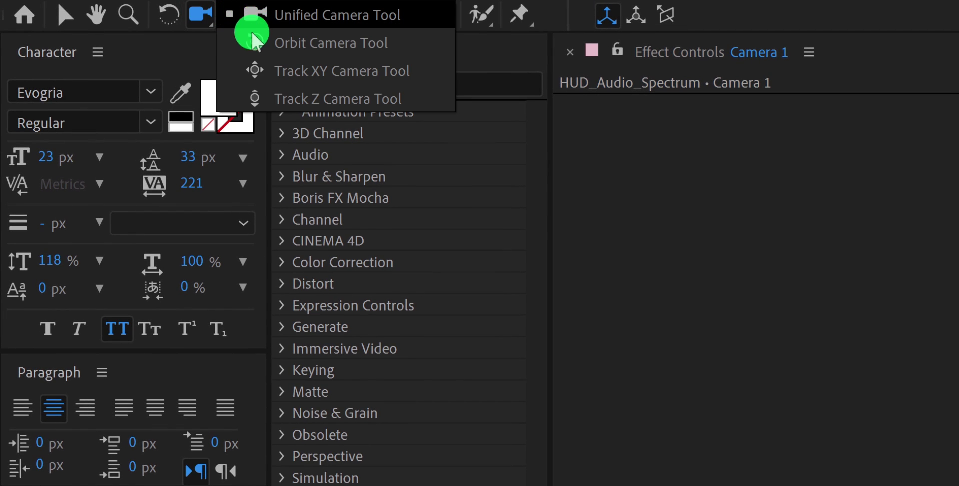
drag(255, 40, 248, 20)
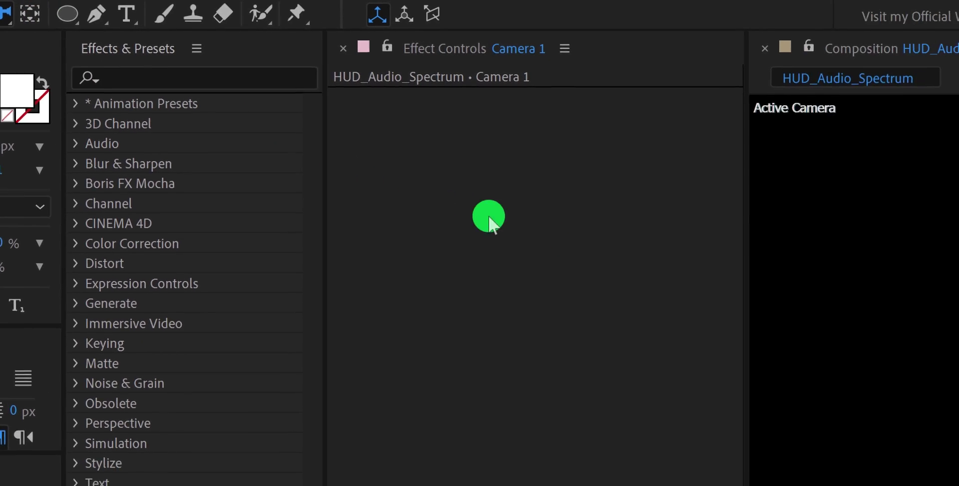
drag(608, 375, 579, 255)
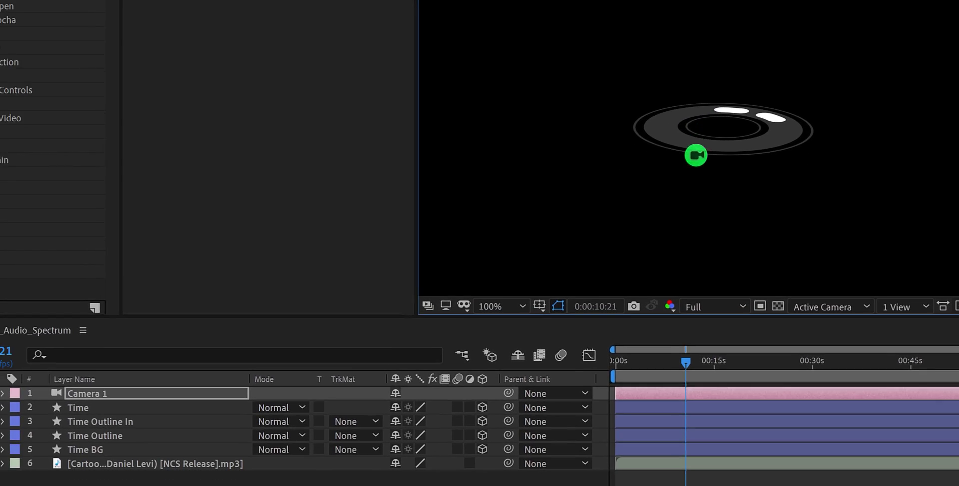
Step: Go to 0:00:36:07 and set the Time Outline layer's Z position to -31
drag(631, 351, 818, 353)
drag(842, 312, 874, 328)
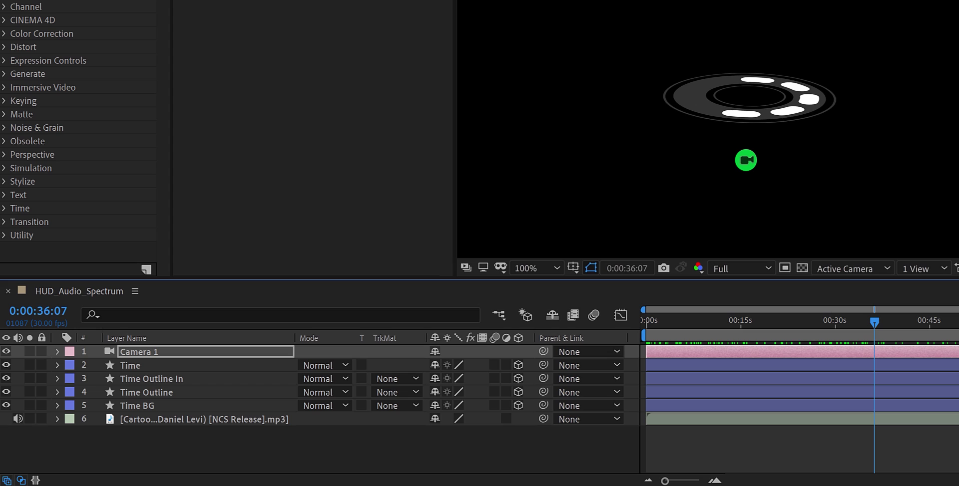
click(201, 392)
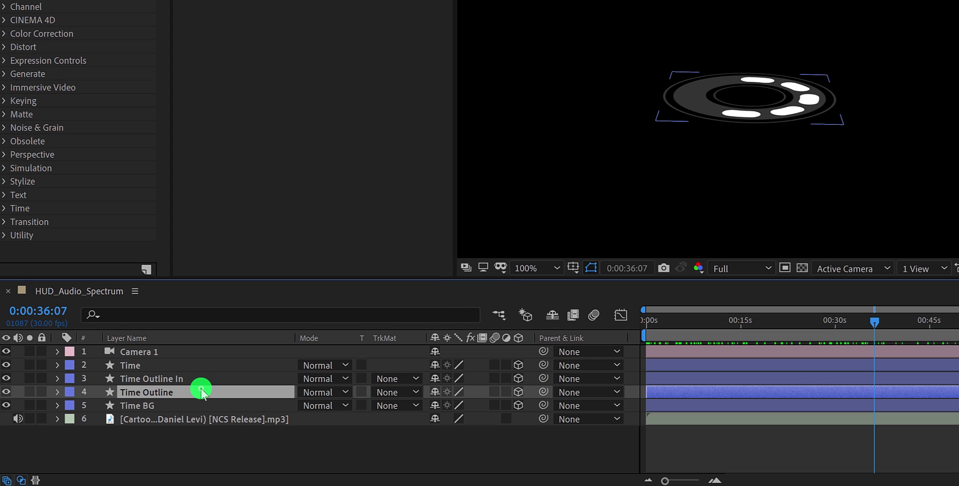
key(p)
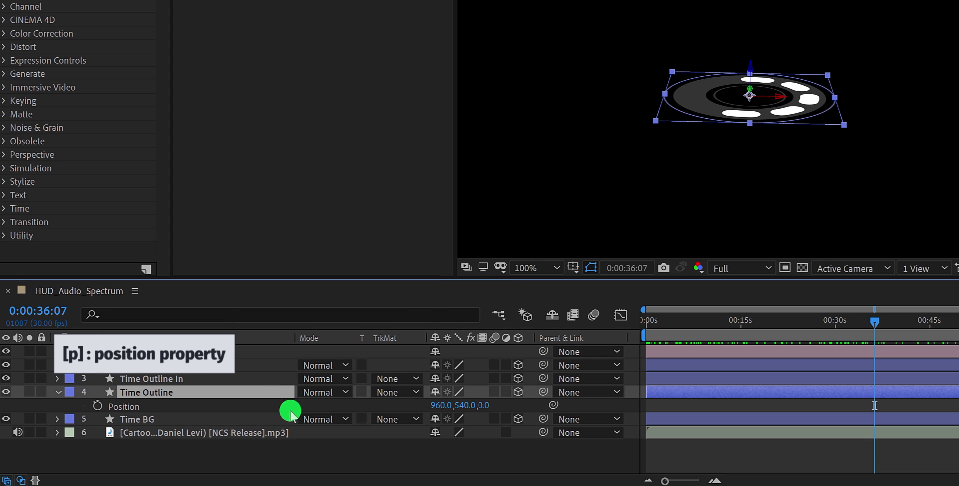
mouse_move(491, 407)
mouse_down()
mouse_move(520, 400)
mouse_move(482, 415)
mouse_up()
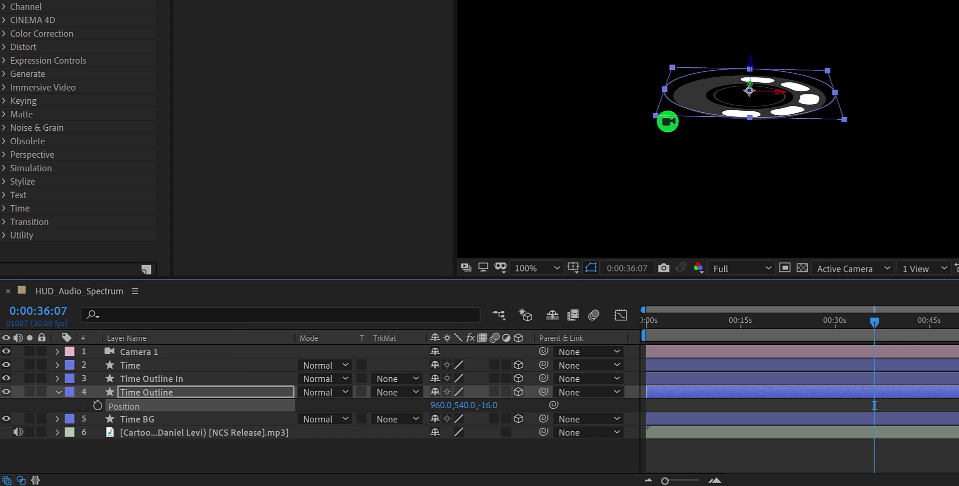
click(592, 270)
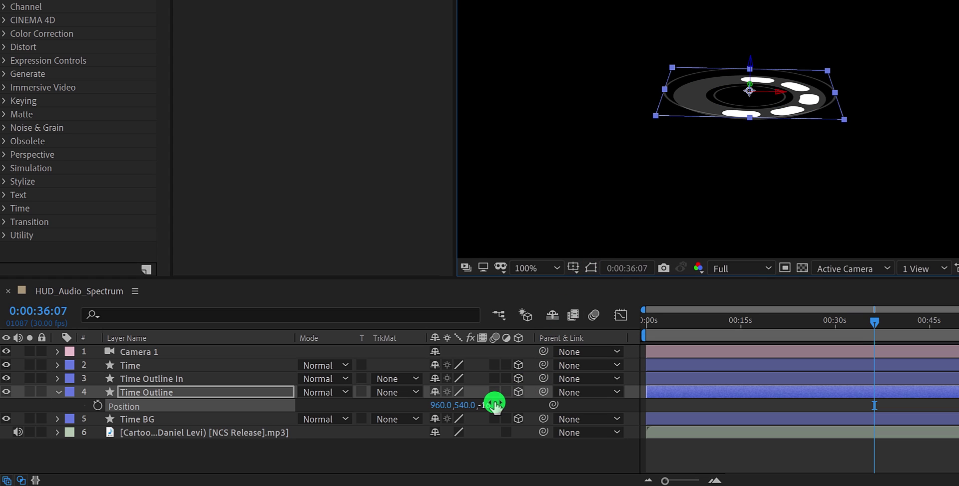
drag(489, 405, 486, 406)
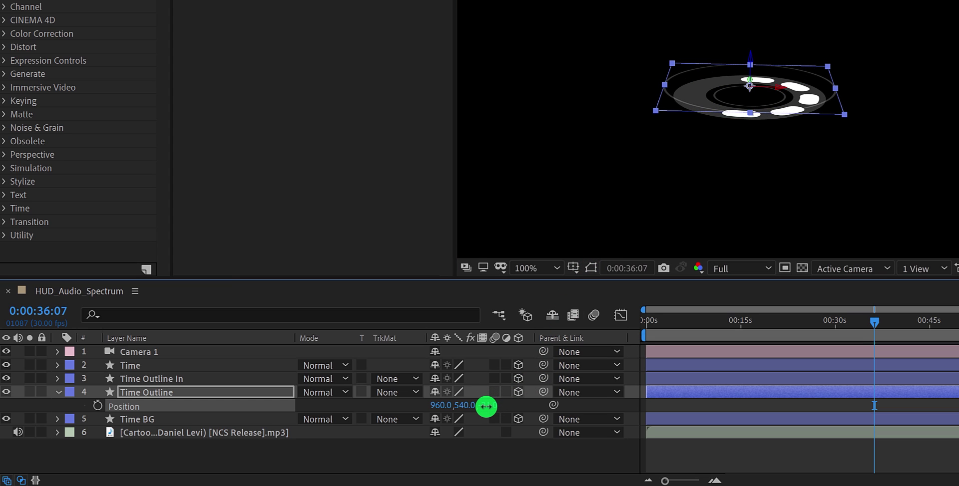
Step: Set the Time Outline In layer's Z position to -8 and deselect the layer
click(265, 379)
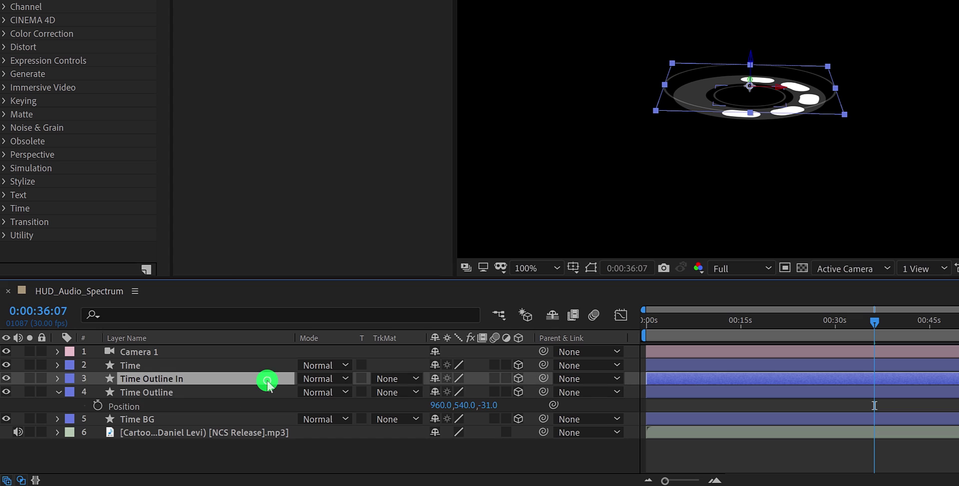
key(p)
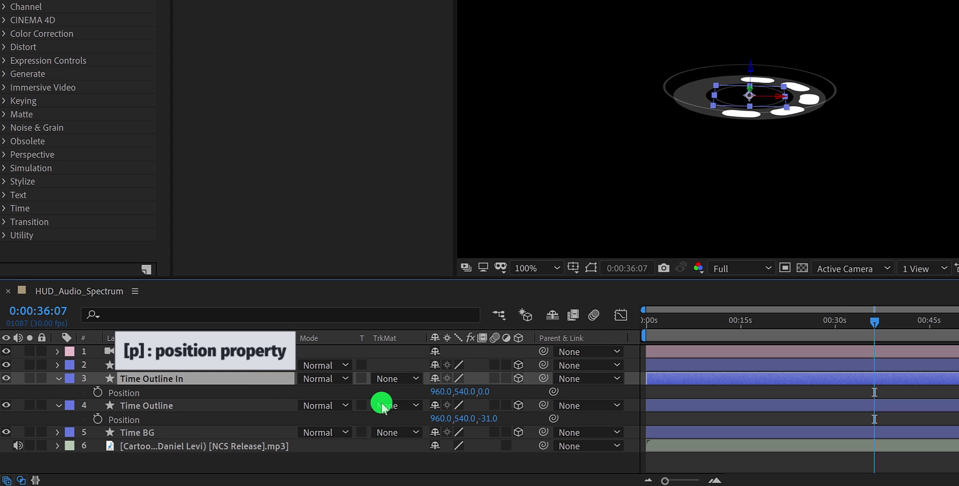
mouse_move(484, 393)
mouse_down()
mouse_move(495, 391)
mouse_move(477, 390)
mouse_up()
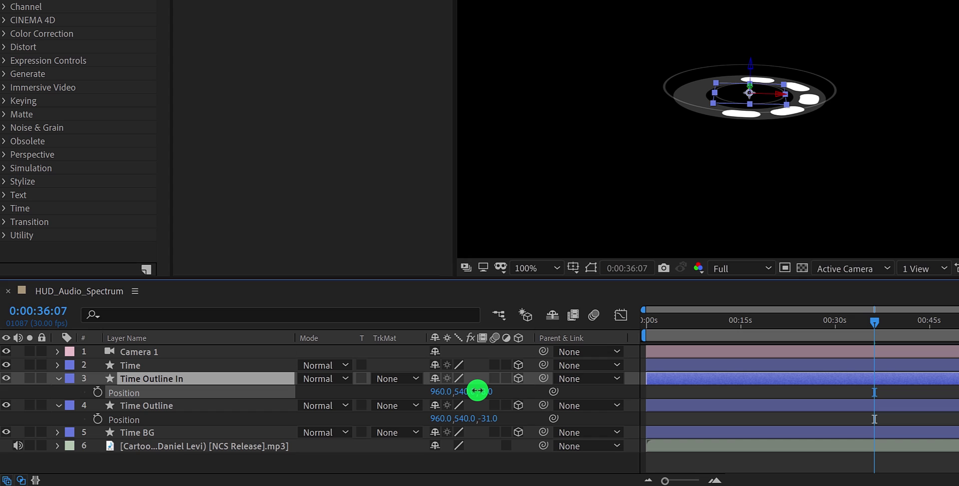
click(549, 462)
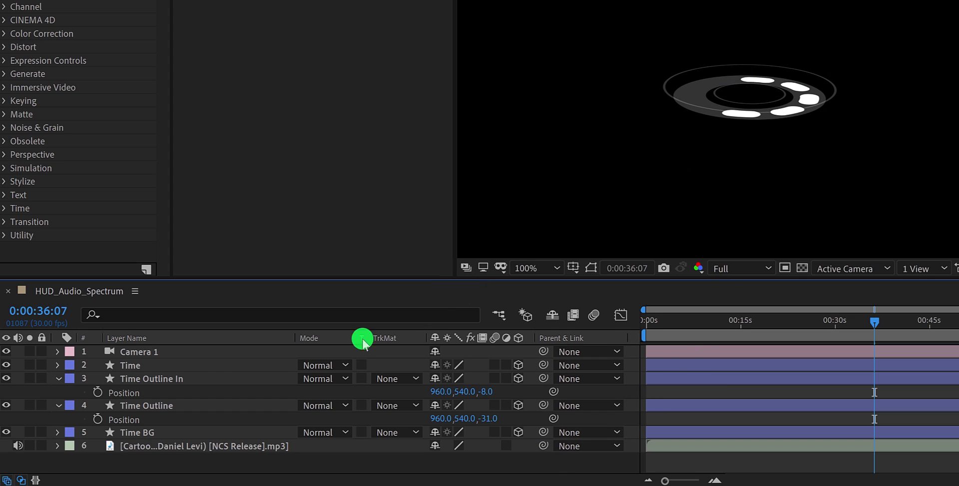
Step: Duplicate the Time Outline layer, then set the copy's Z position to 55 and its scale to 119% on all axes
click(202, 379)
click(165, 406)
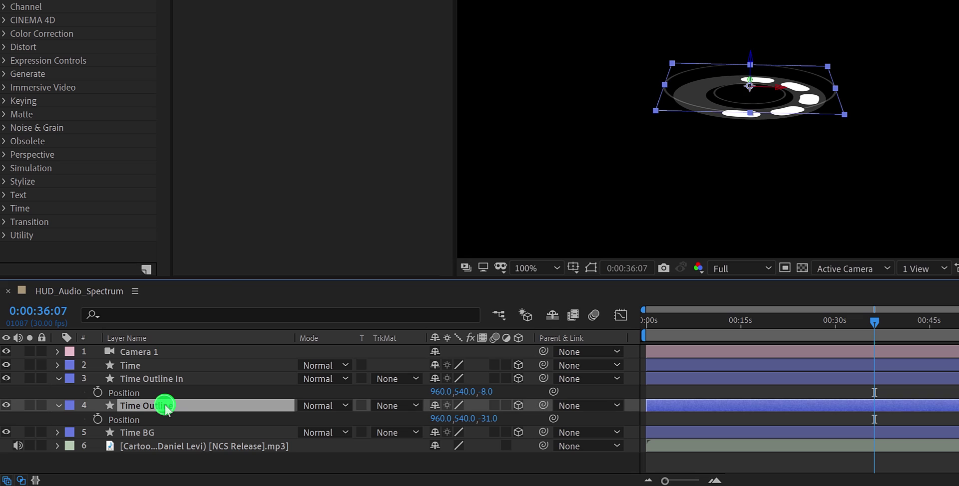
key(ctrl+d)
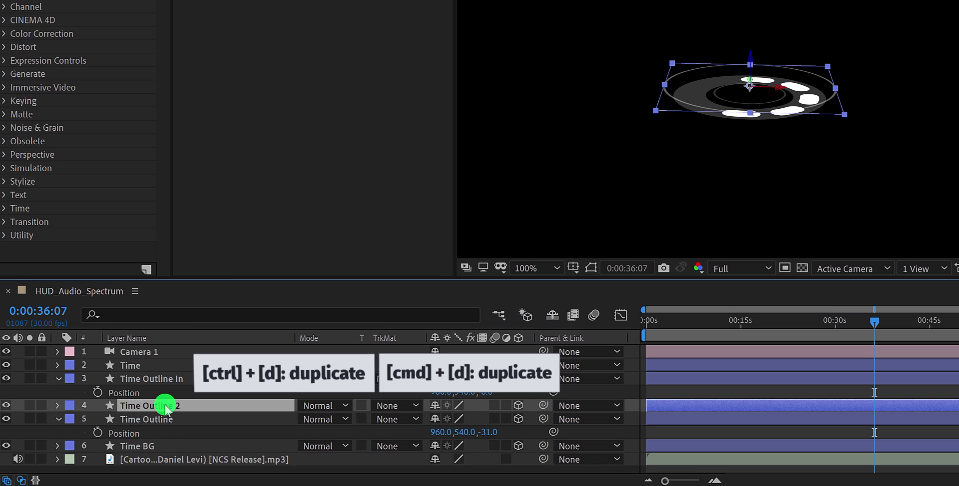
key(p)
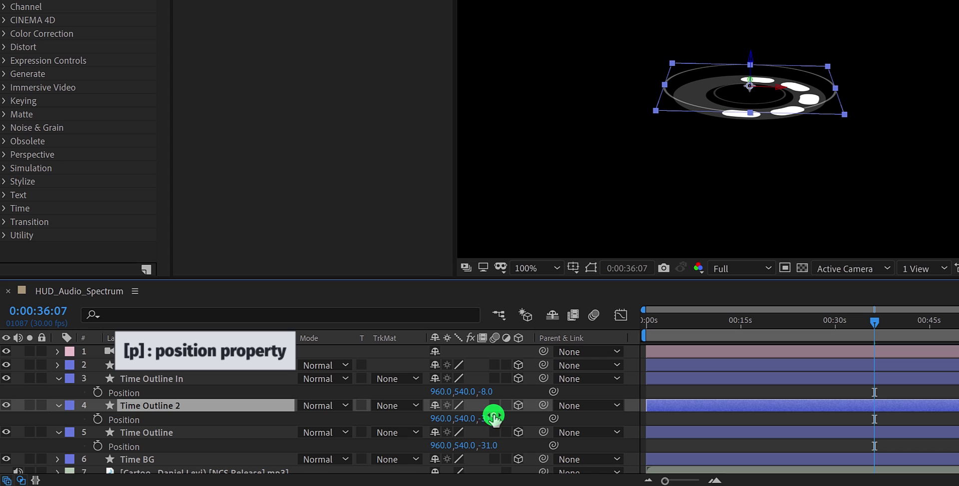
drag(494, 416, 563, 417)
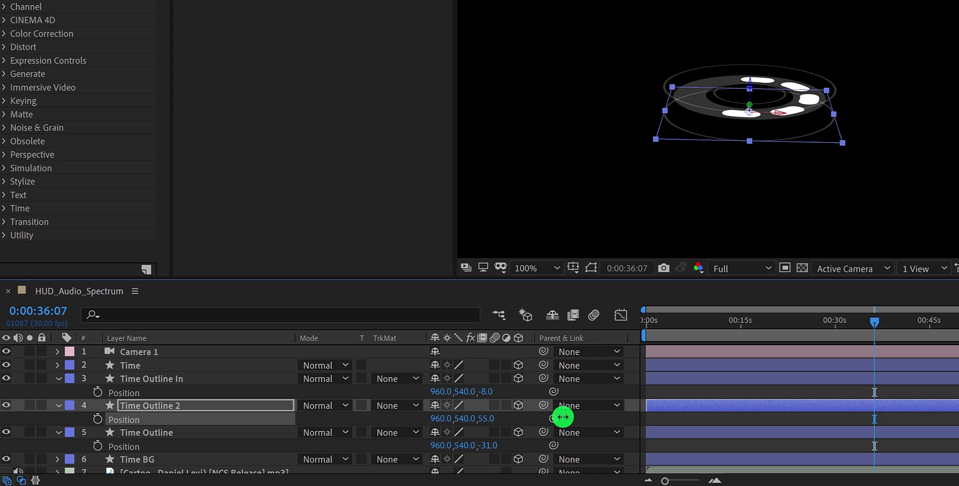
key(s)
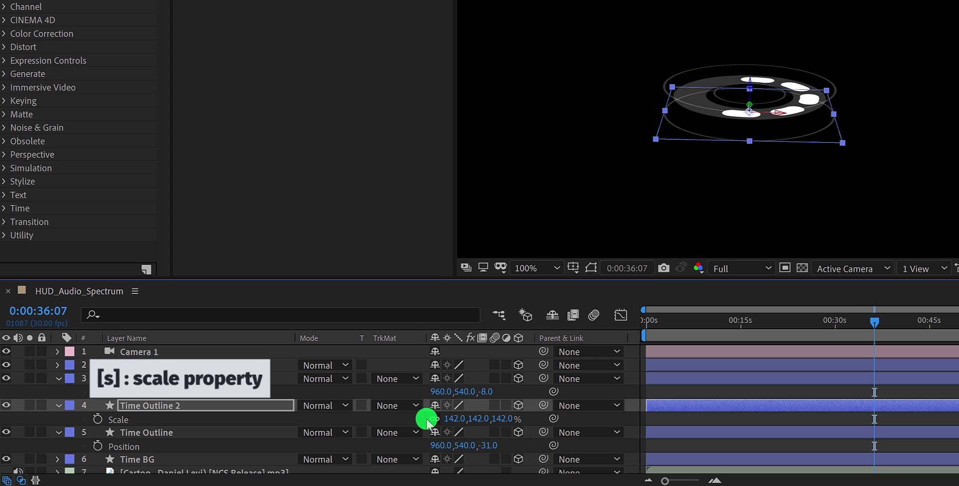
drag(451, 421, 429, 419)
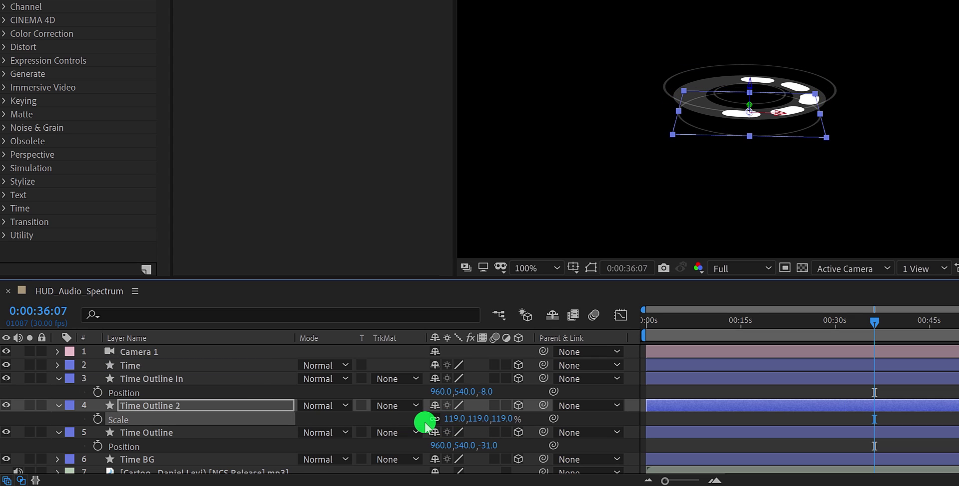
Step: Add a dash and a gap to Stroke 1 in Ellipse 1 of the Time Outline 2 layer
click(58, 406)
click(59, 406)
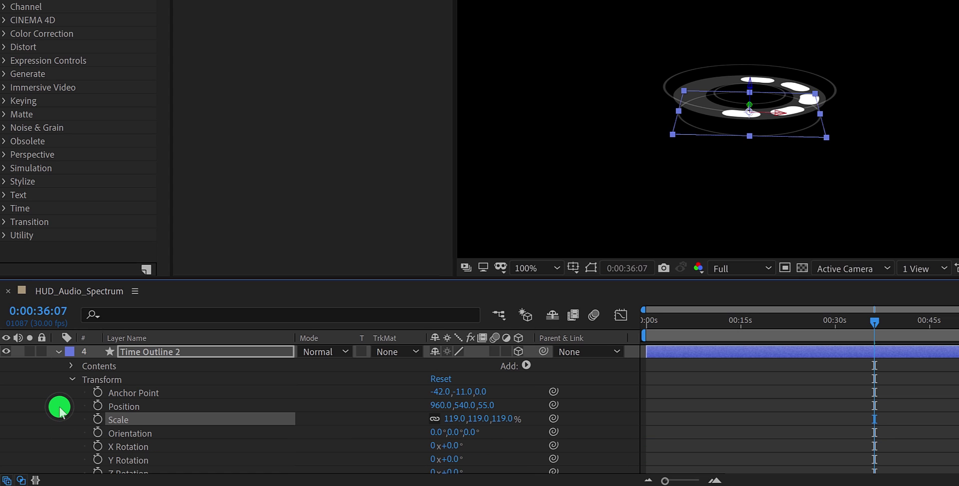
click(74, 379)
click(70, 374)
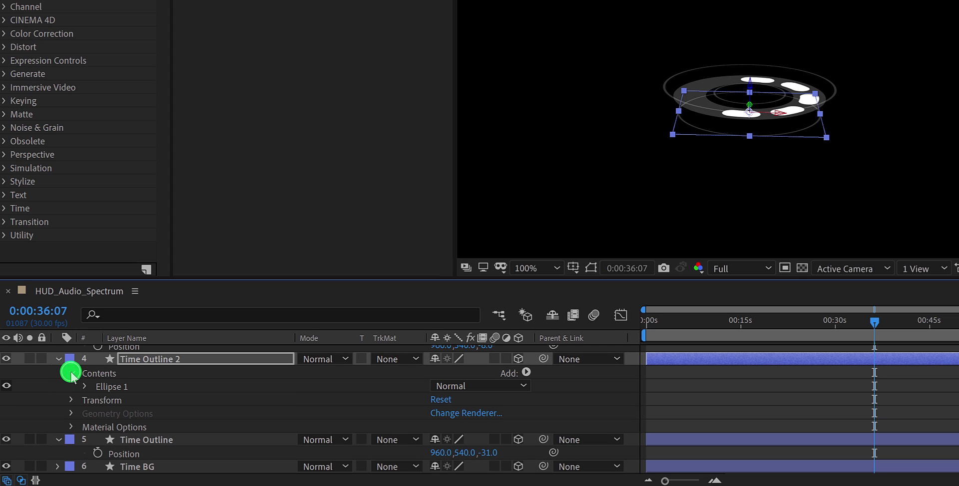
click(84, 387)
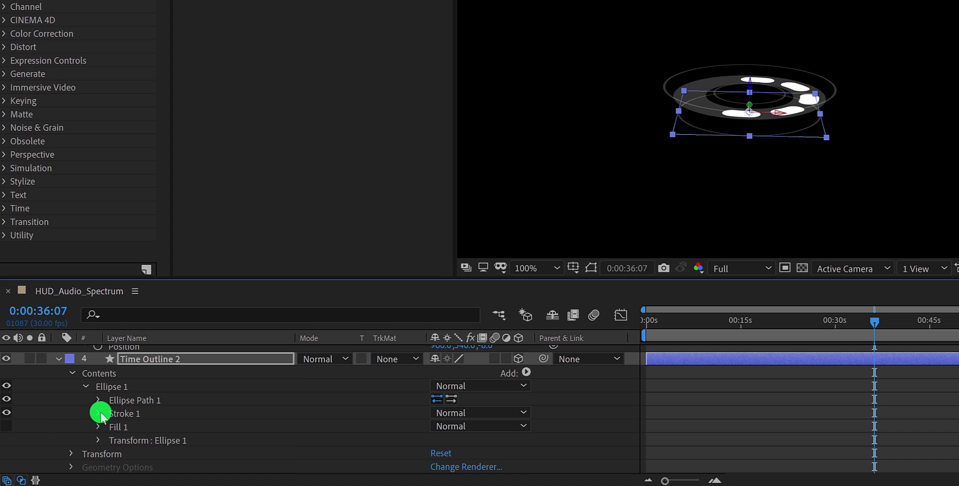
click(99, 413)
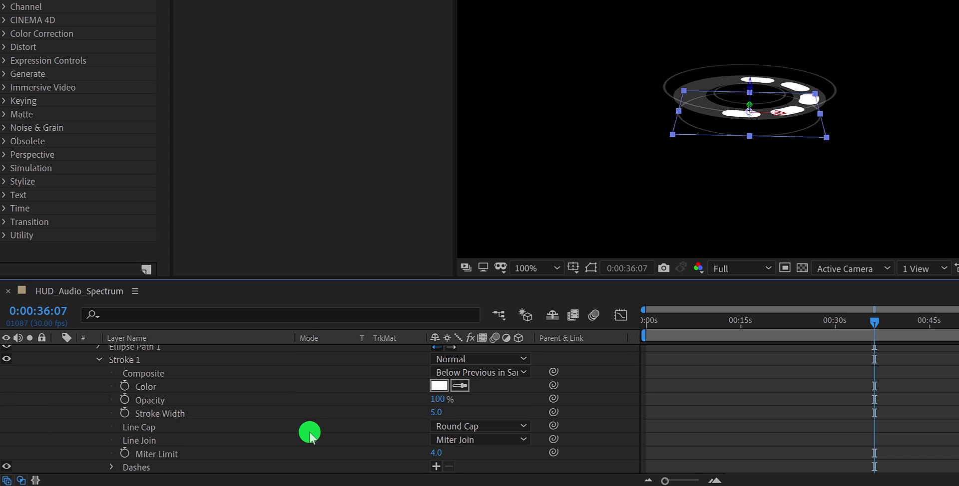
scroll(310, 434, down, 3)
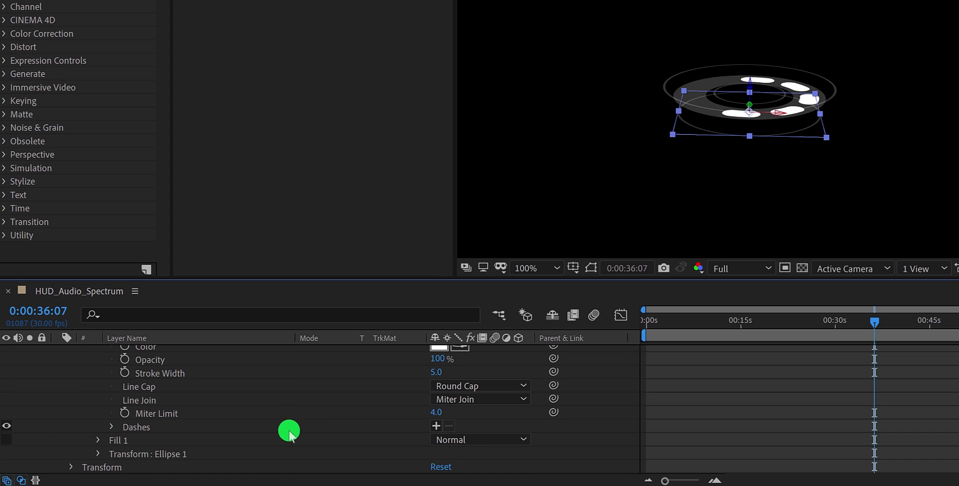
click(436, 427)
click(437, 427)
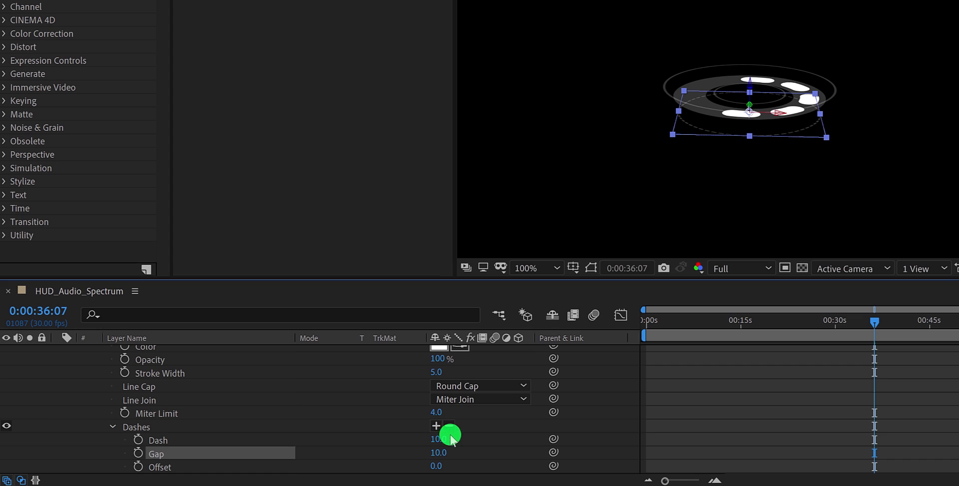
Step: Set the Dash value of Time Outline 2's stroke to 0 for a dotted ring and deselect the layer
drag(439, 442, 446, 440)
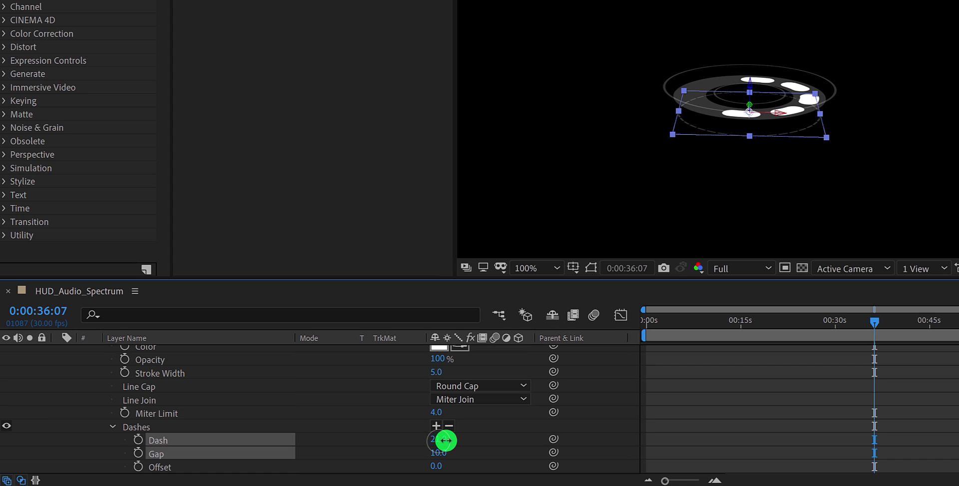
click(418, 439)
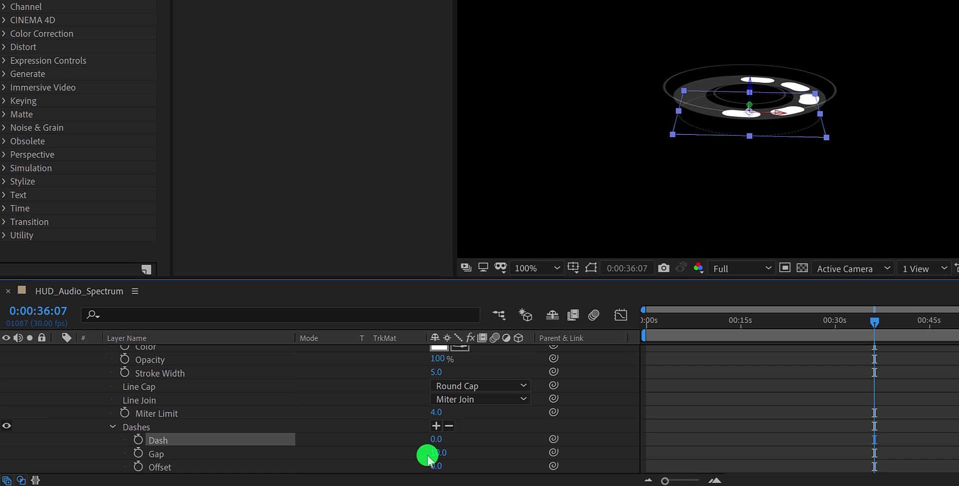
click(428, 455)
click(477, 442)
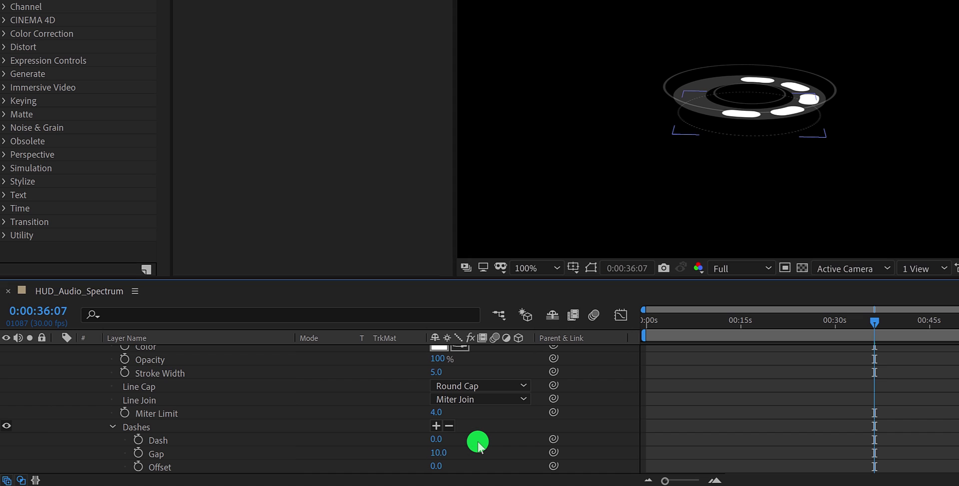
Step: Duplicate the dotted Time Outline 2 layer, set the copy's Z position to 129 and its scale to 166% on all axes, and deselect it
scroll(240, 439, up, 5)
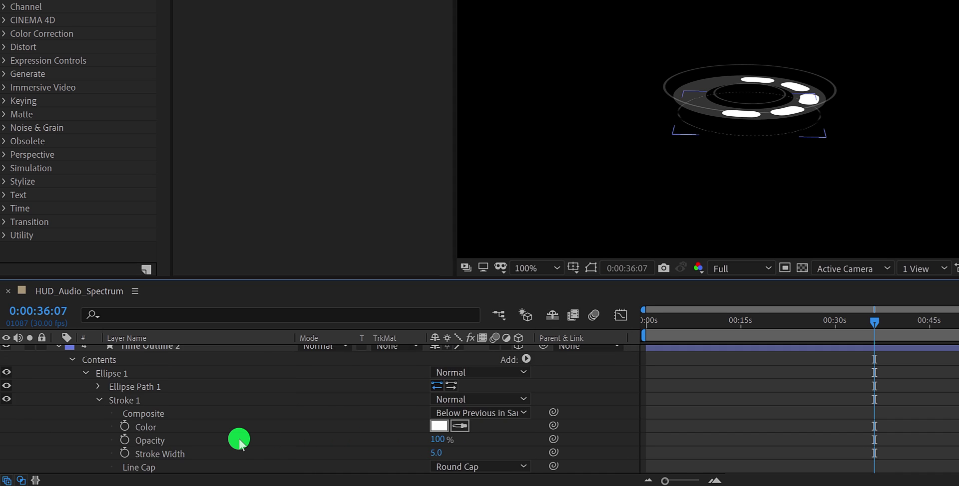
click(181, 405)
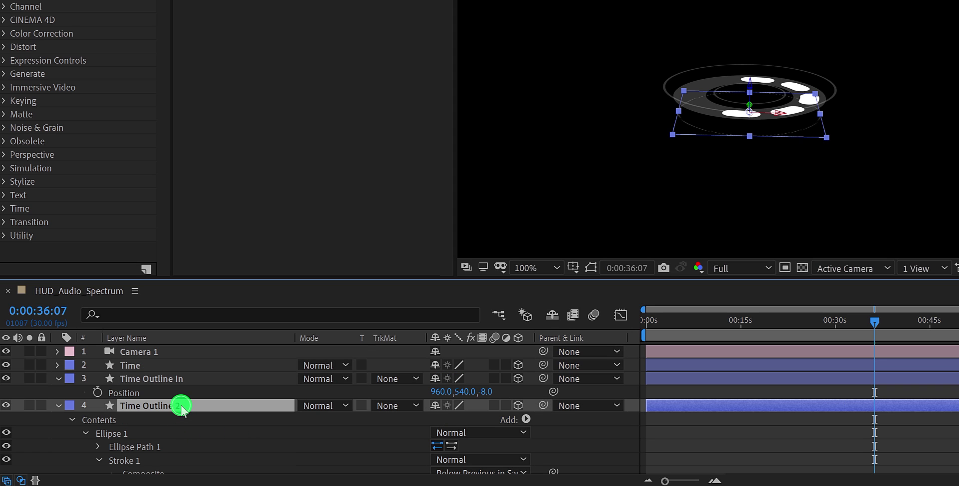
key(ctrl+d)
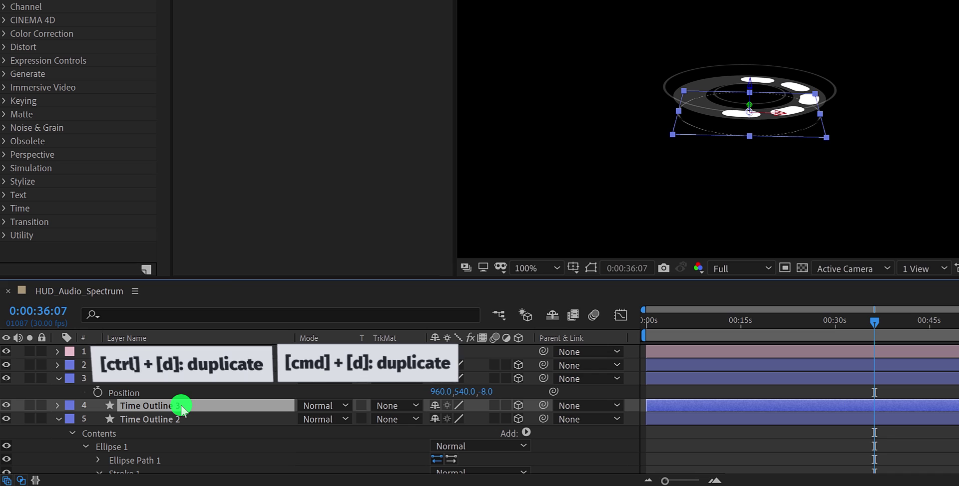
key(p)
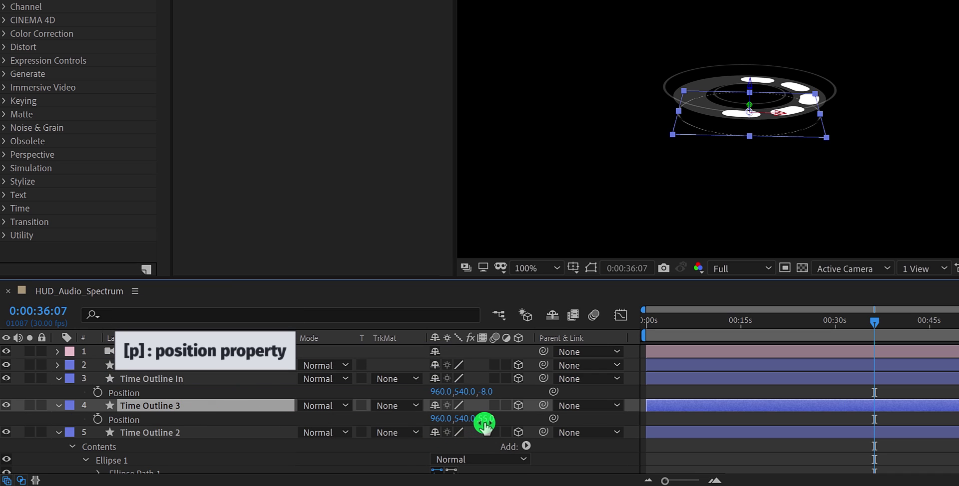
drag(486, 418, 538, 418)
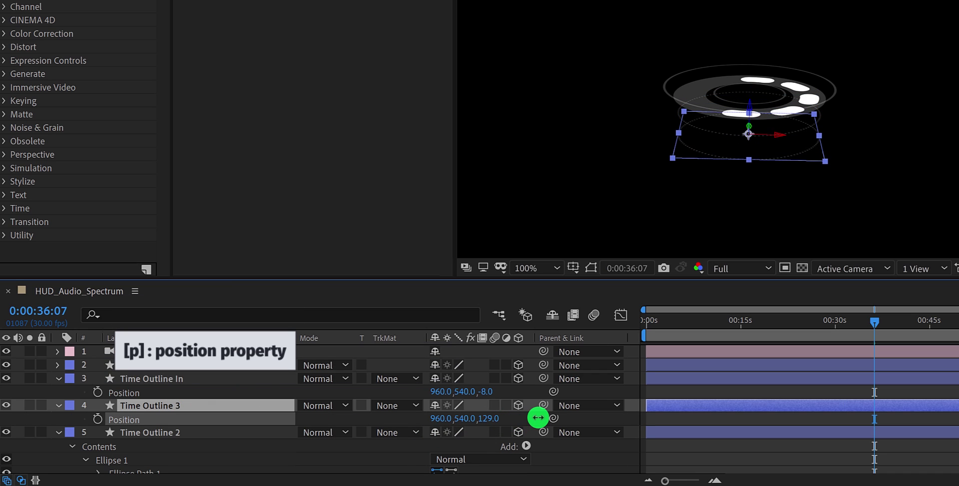
key(s)
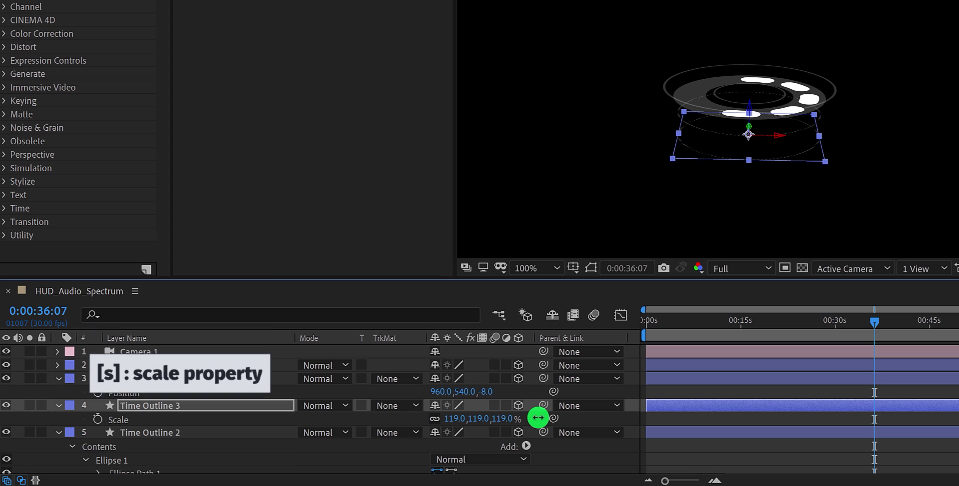
drag(499, 422, 538, 421)
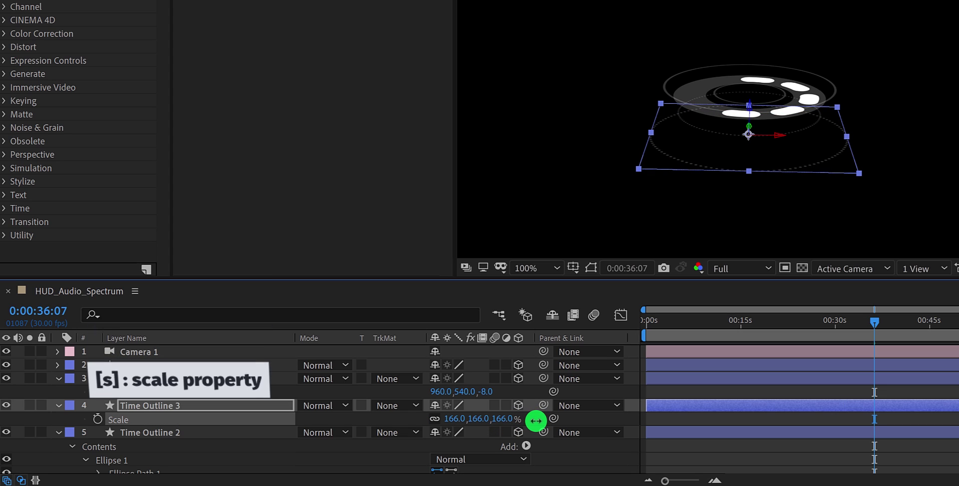
scroll(539, 422, down, 1)
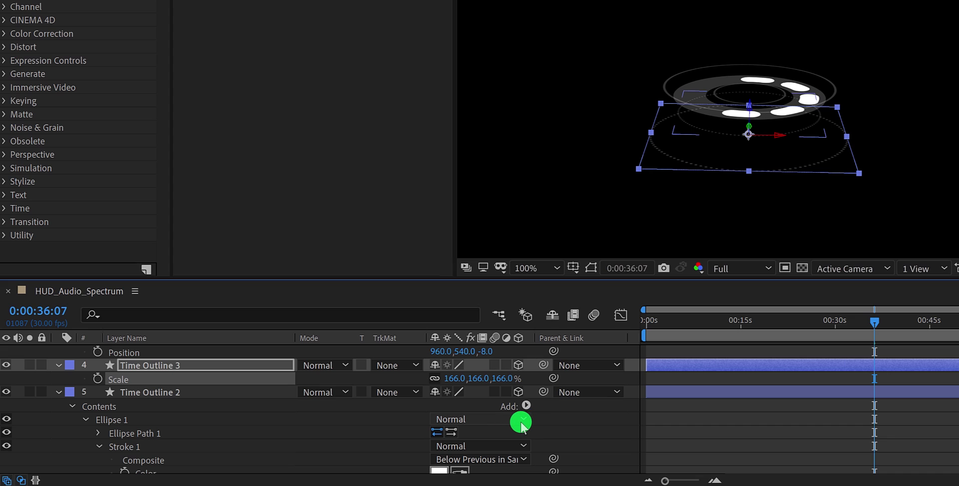
click(406, 430)
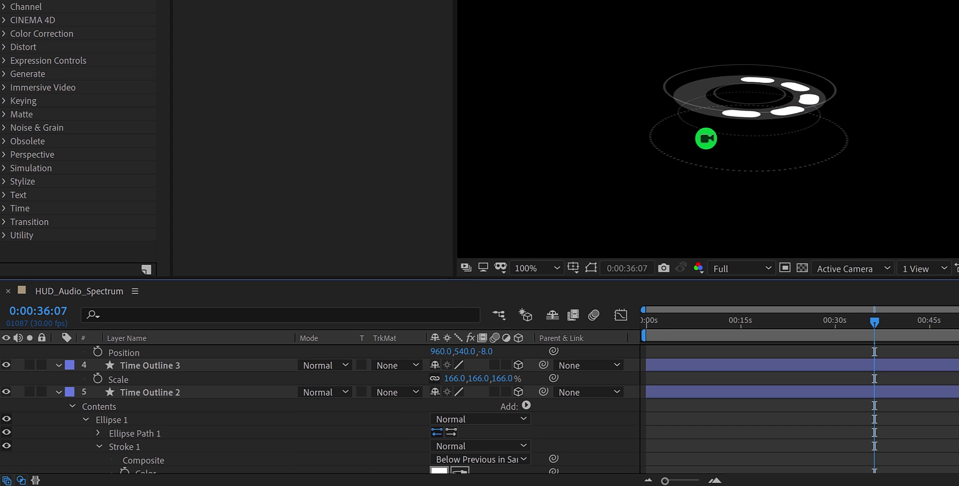
scroll(278, 412, up, 1)
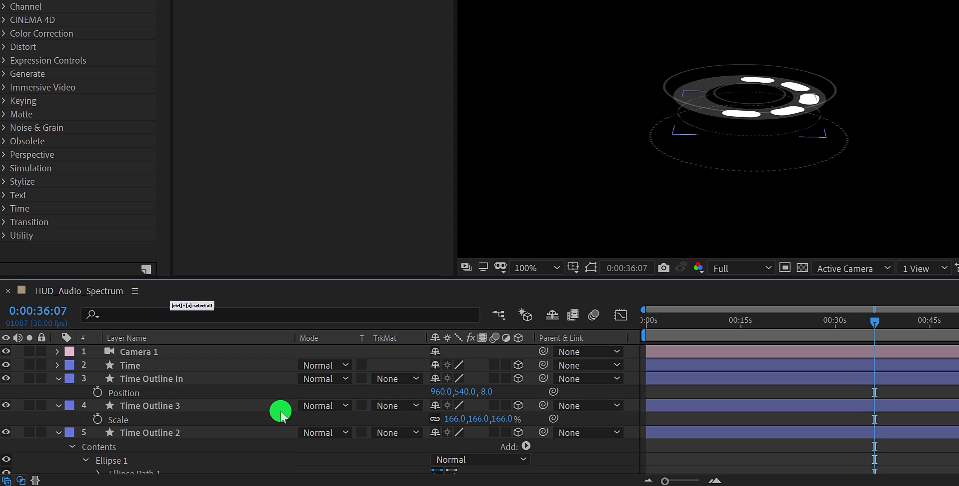
Step: Collapse the revealed properties of all layers in HUD_Audio_Spectrum and deselect the layers
key(ctrl+a)
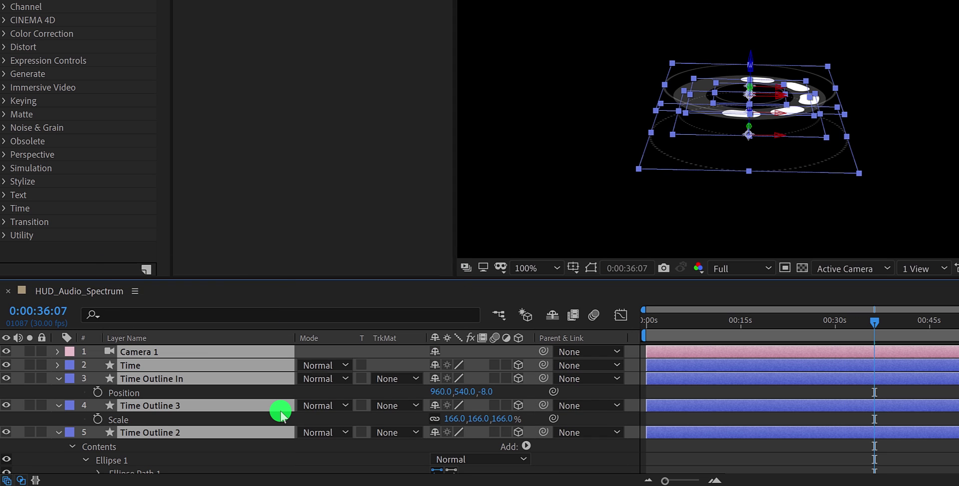
key(u)
key(u)
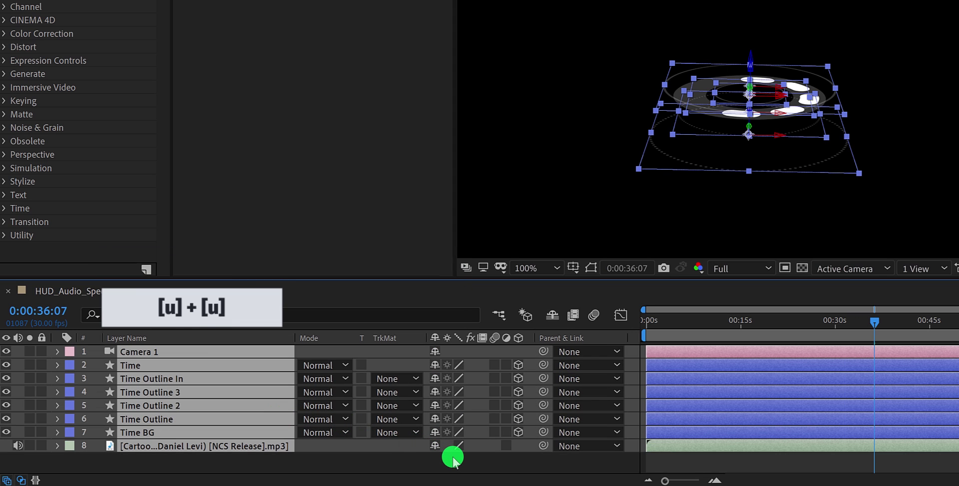
click(456, 464)
Step: Create a new 1920 x 1080 px solid layer named Spectrum
right_click(456, 462)
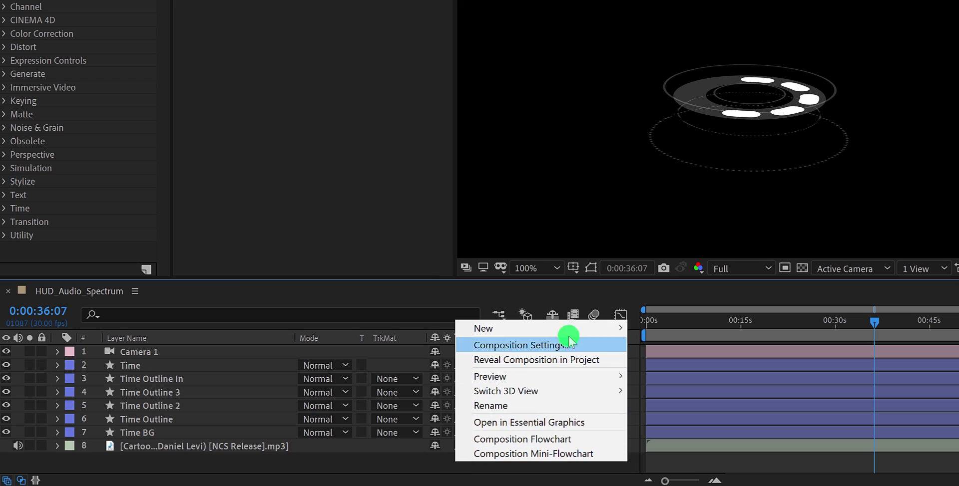
mouse_move(568, 325)
click(670, 361)
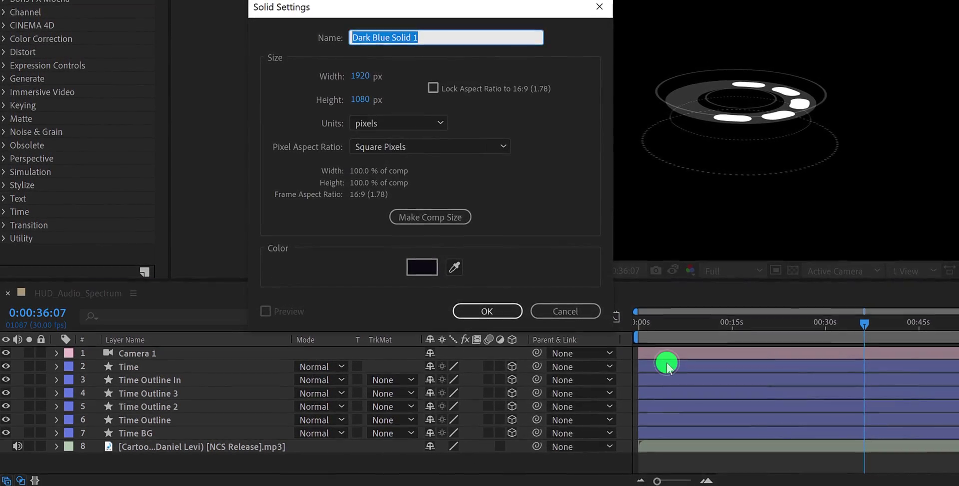
text(Spectrum)
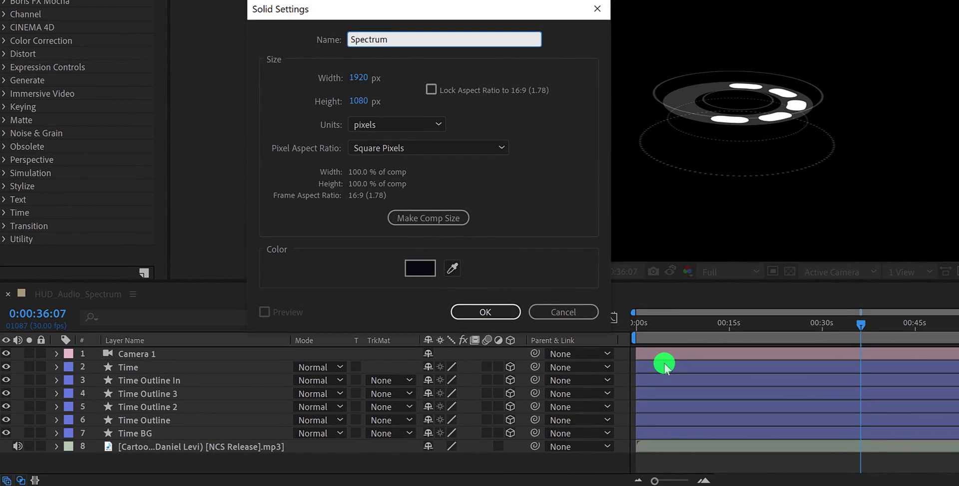
click(492, 312)
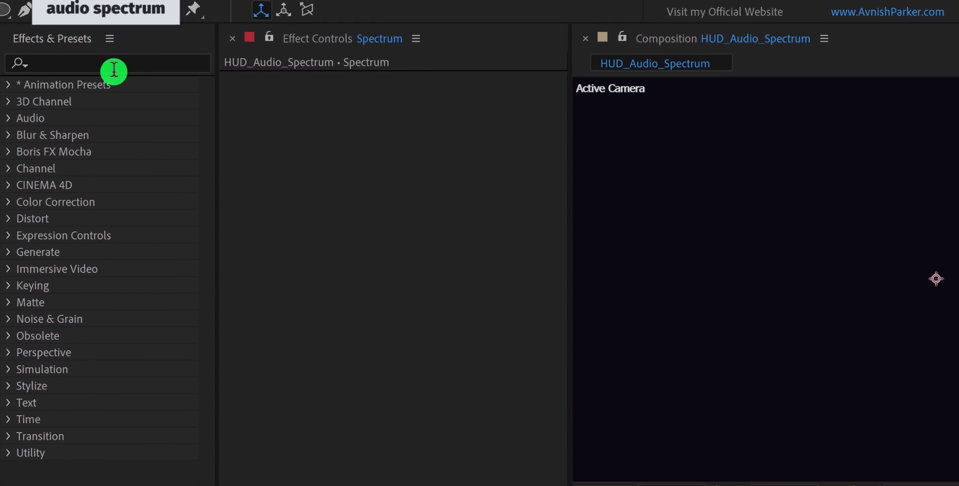
Step: Find the Audio Spectrum effect and apply it to the Spectrum layer
click(105, 62)
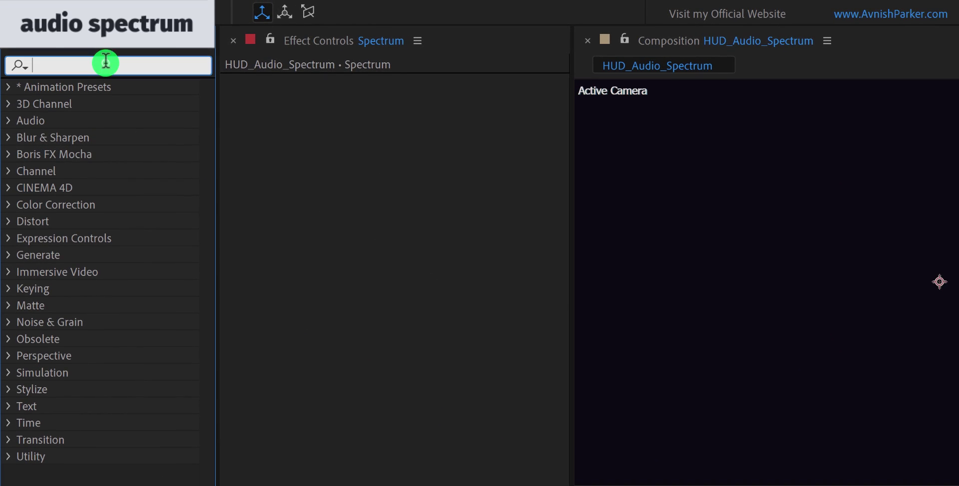
text(audio)
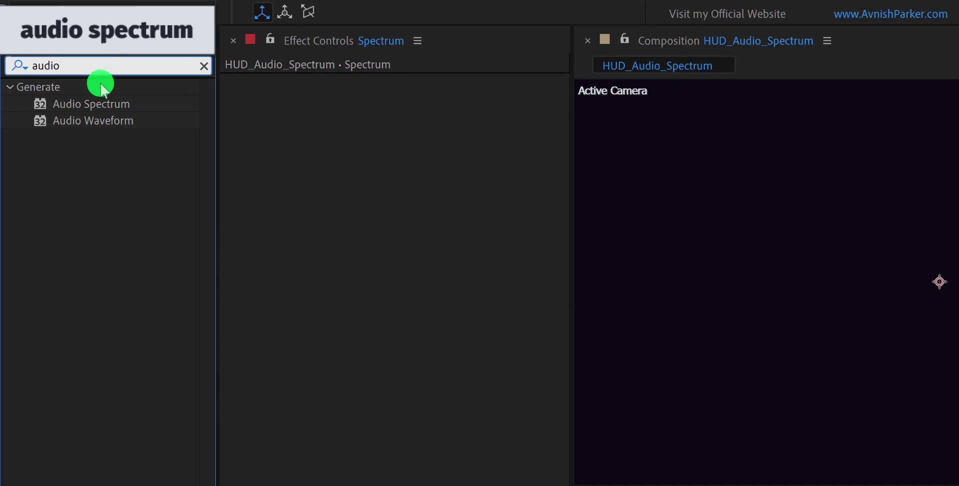
drag(88, 102, 306, 126)
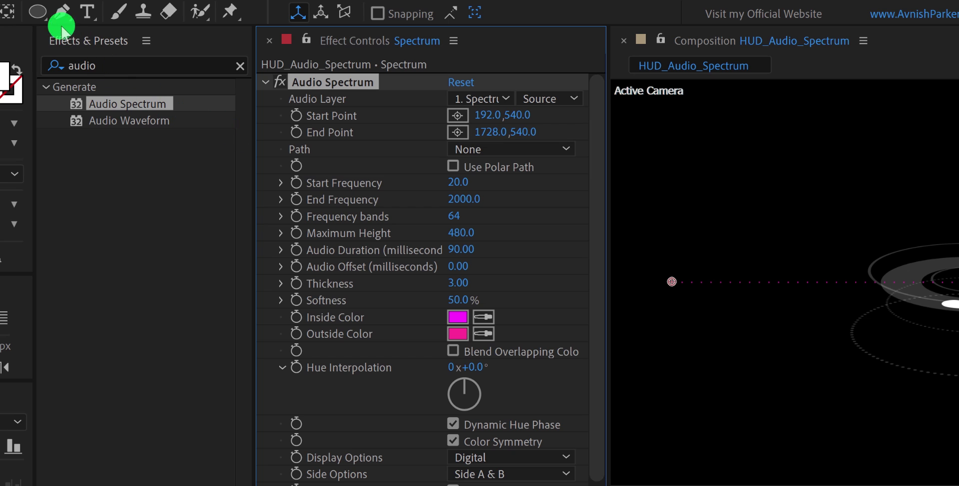
Step: Draw a circular mask on the Spectrum layer, centred on the rings, and set its mask mode to None
drag(43, 11, 107, 53)
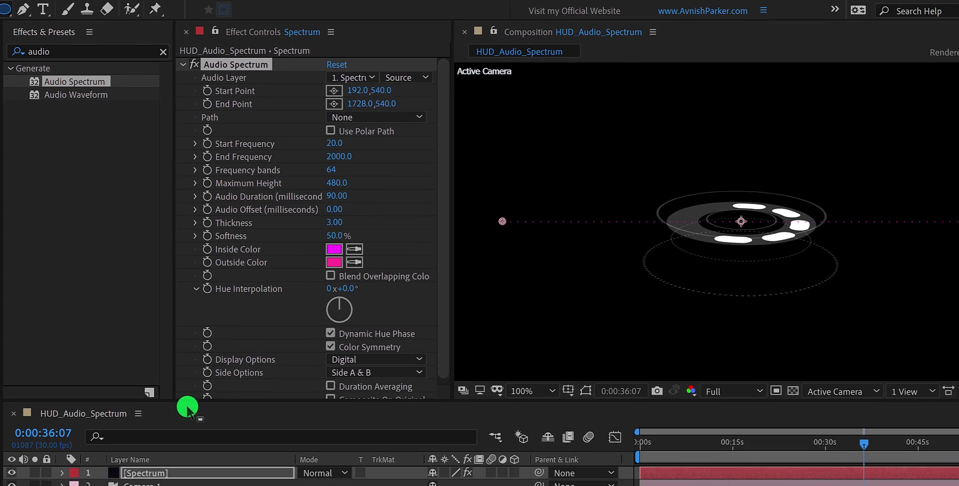
click(179, 475)
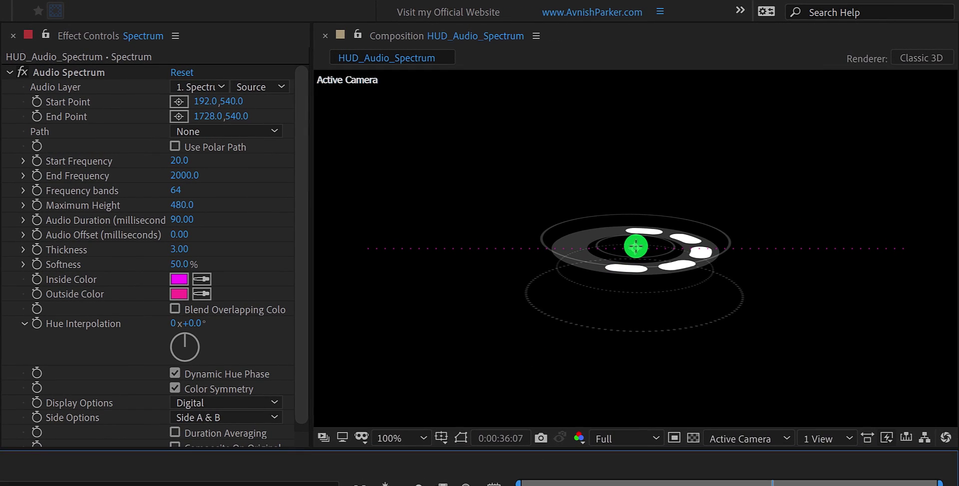
drag(641, 262, 733, 312)
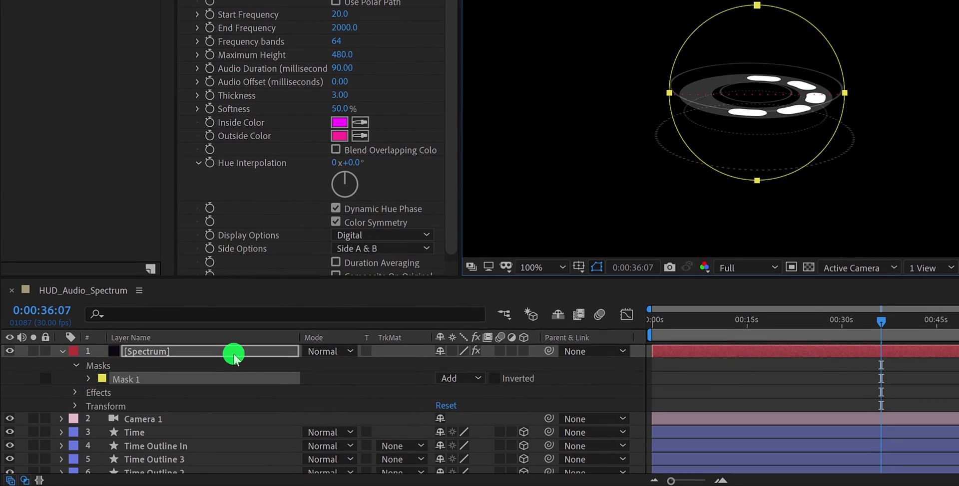
click(233, 356)
key(m)
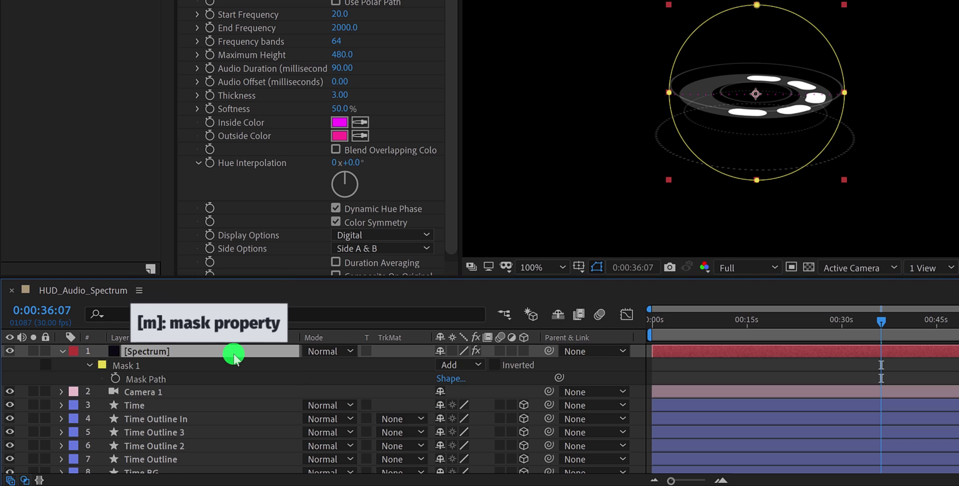
click(447, 365)
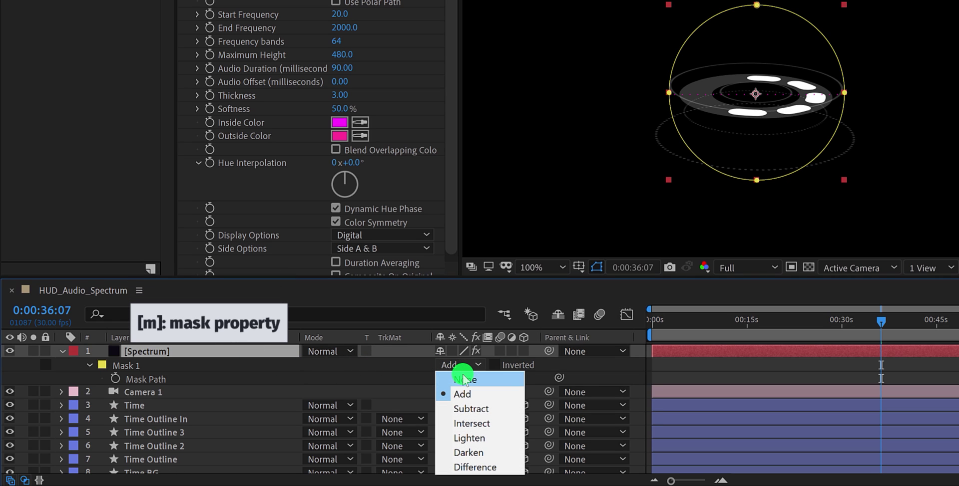
click(463, 379)
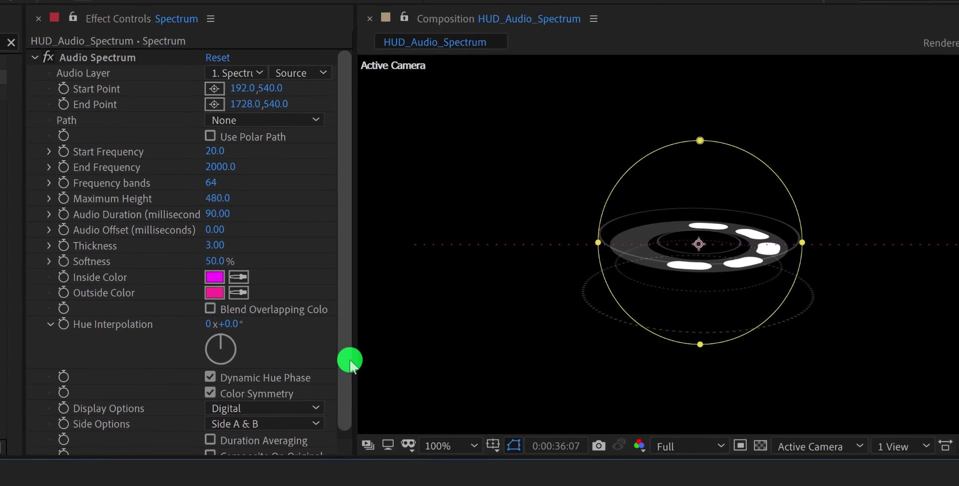
Step: Set the Audio Spectrum's Path to Mask 1 and hide the mask outline in the composition view
click(235, 120)
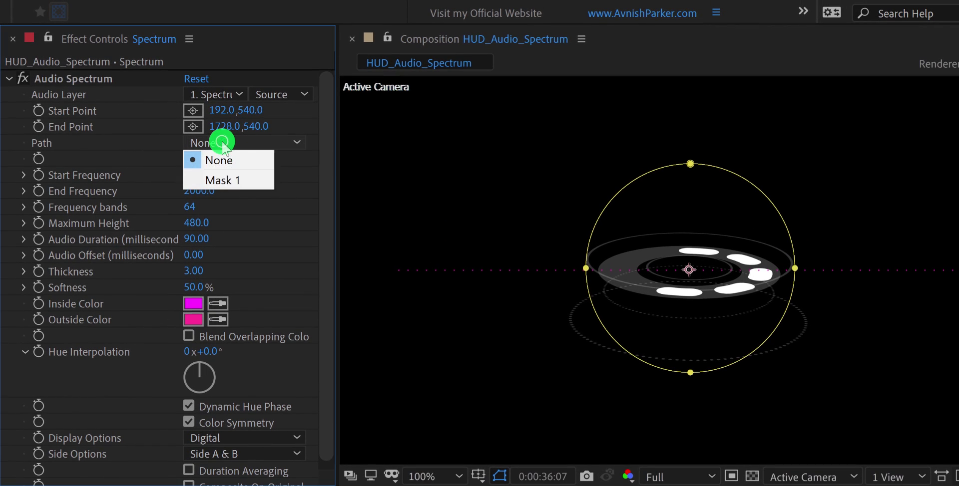
click(235, 180)
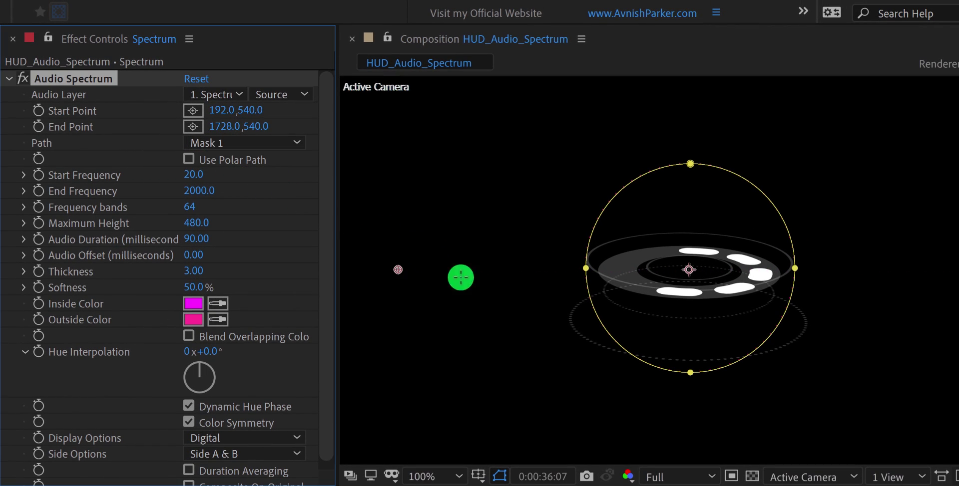
click(499, 475)
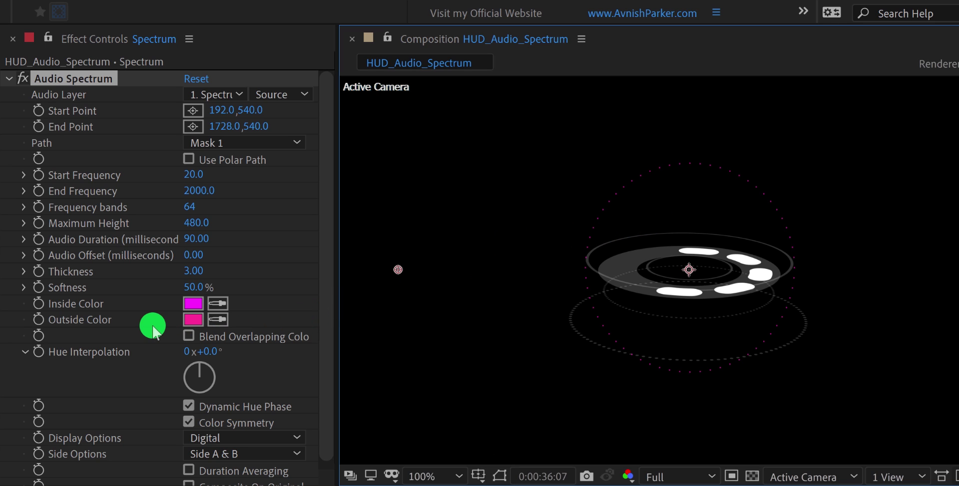
Step: Set the Audio Spectrum's End Frequency to 400, its Audio Layer to the Cartoon - On & On mp3 and Frequency bands to 150
click(205, 193)
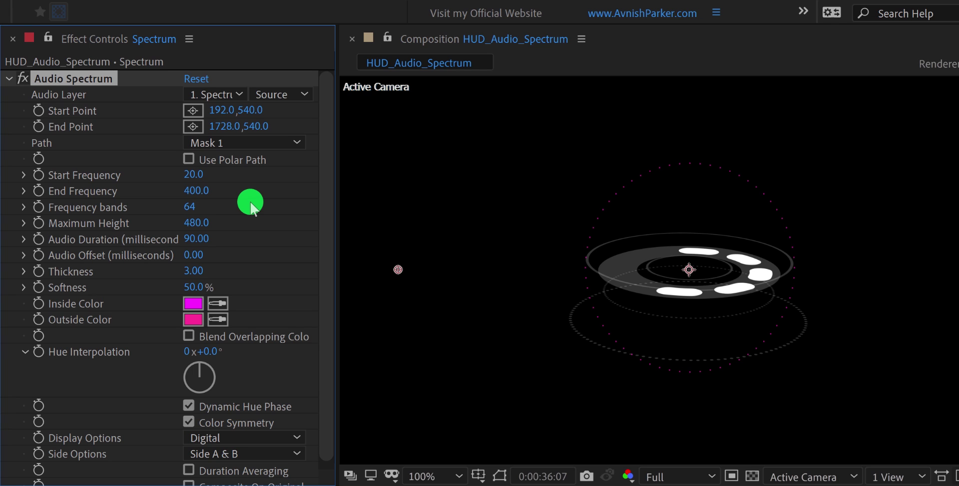
click(241, 94)
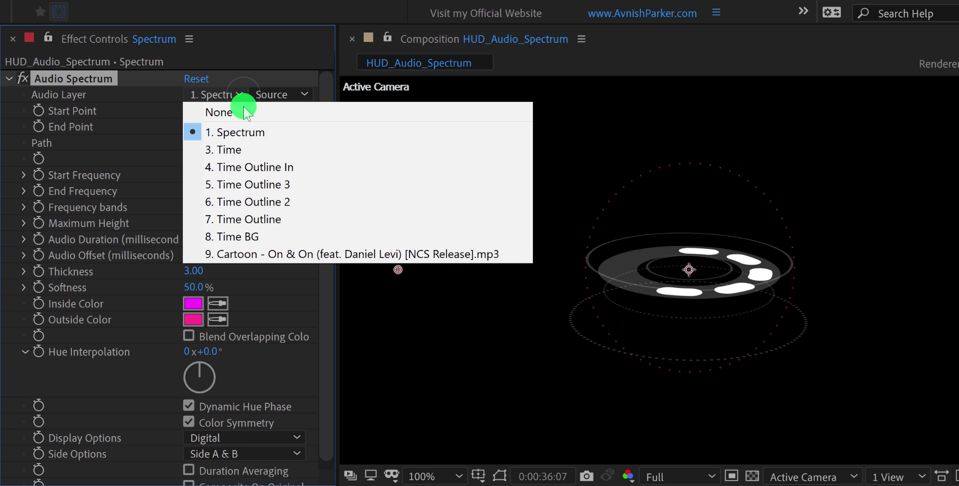
click(228, 254)
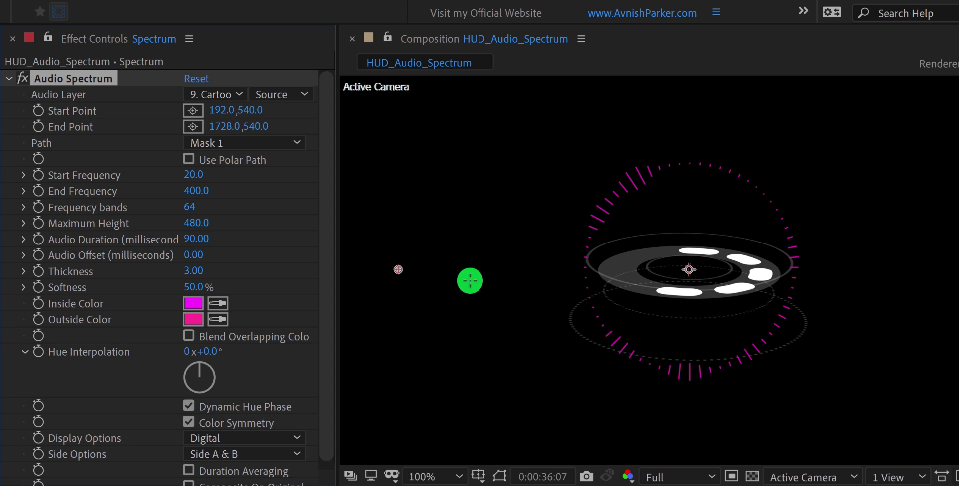
click(195, 208)
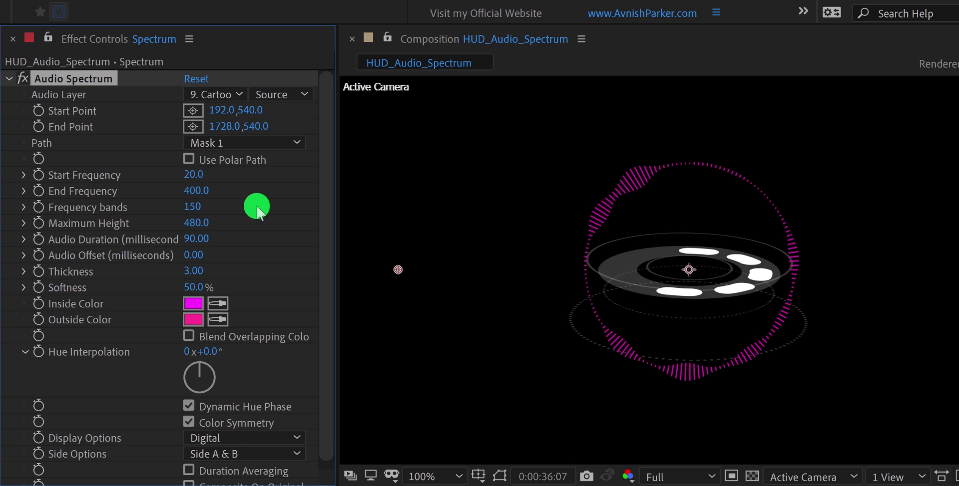
Step: Try Side A for the Audio Spectrum's Side Options and settle on Side B
scroll(257, 210, down, 1)
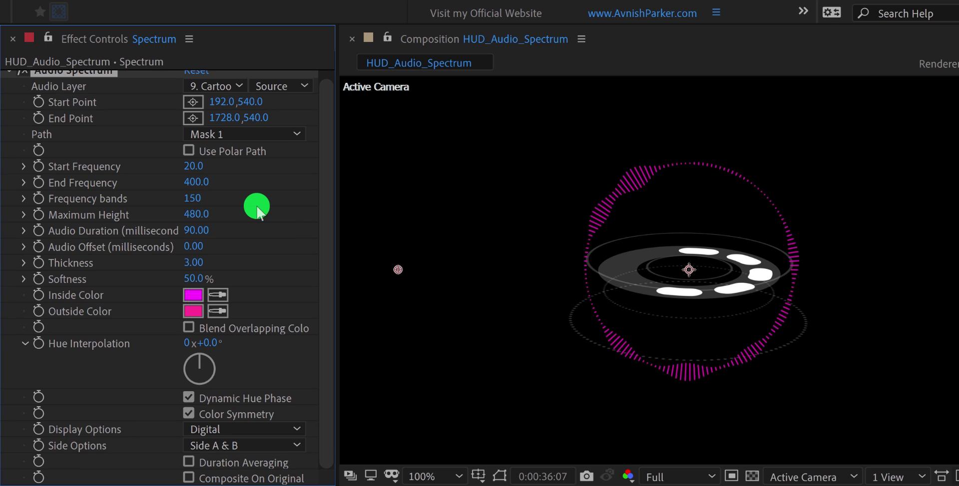
click(249, 445)
click(253, 462)
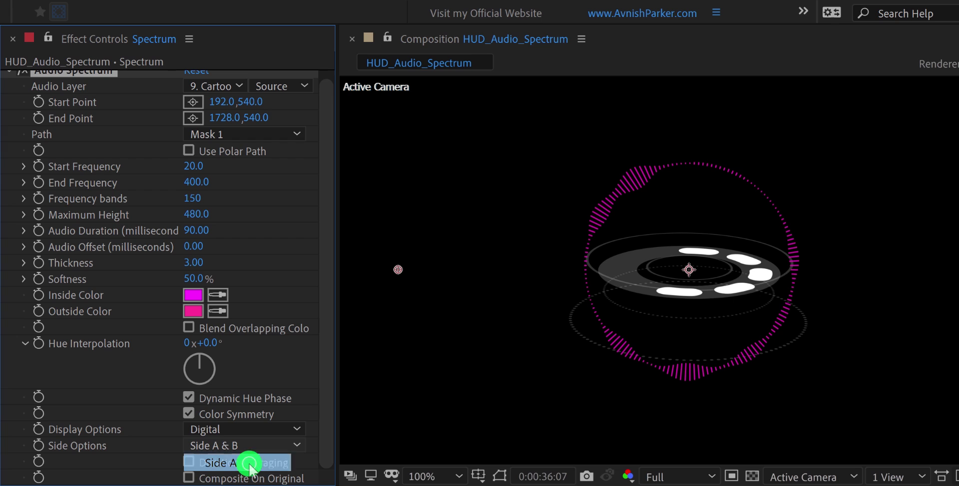
click(247, 446)
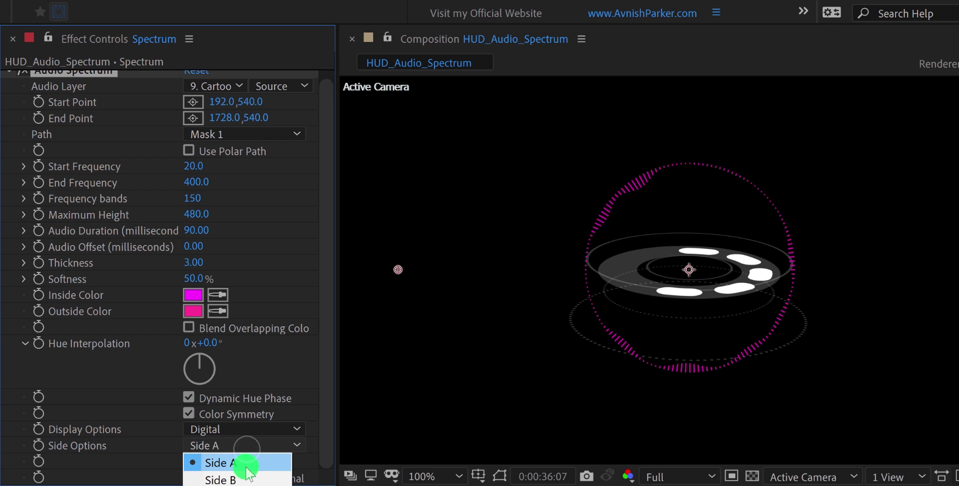
click(247, 480)
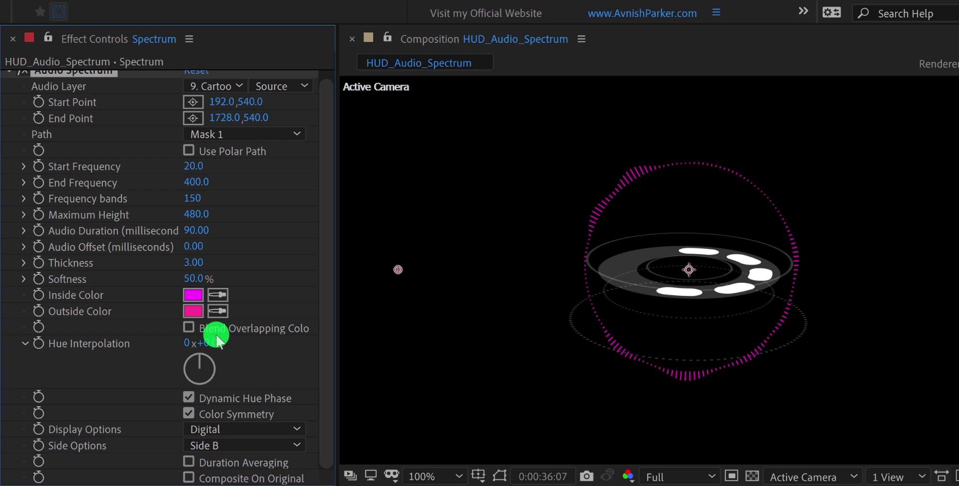
Step: Set the Audio Spectrum's Outside Color and Inside Color to white (FFFFFF)
click(194, 311)
click(79, 194)
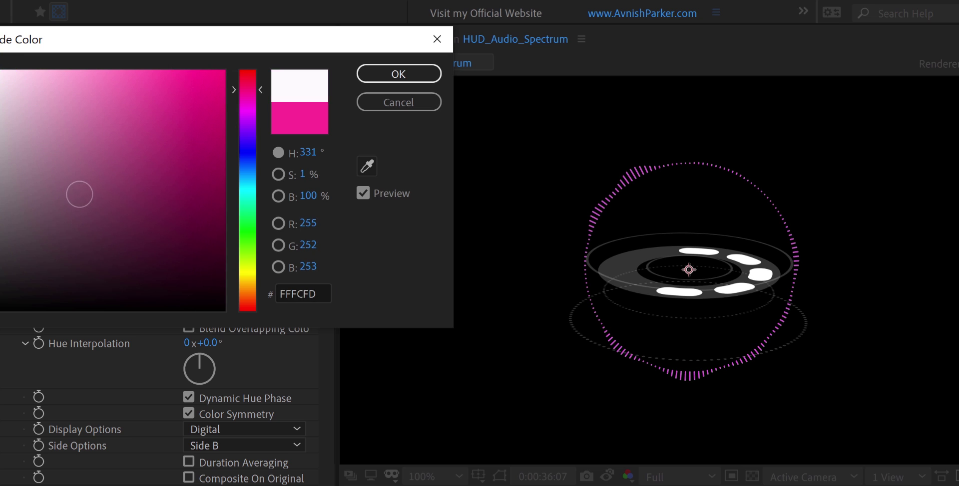
click(380, 73)
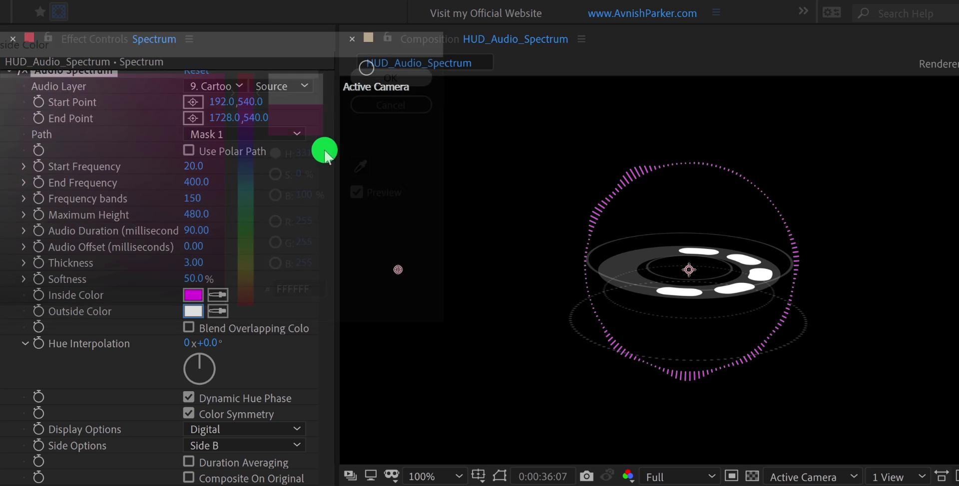
click(222, 294)
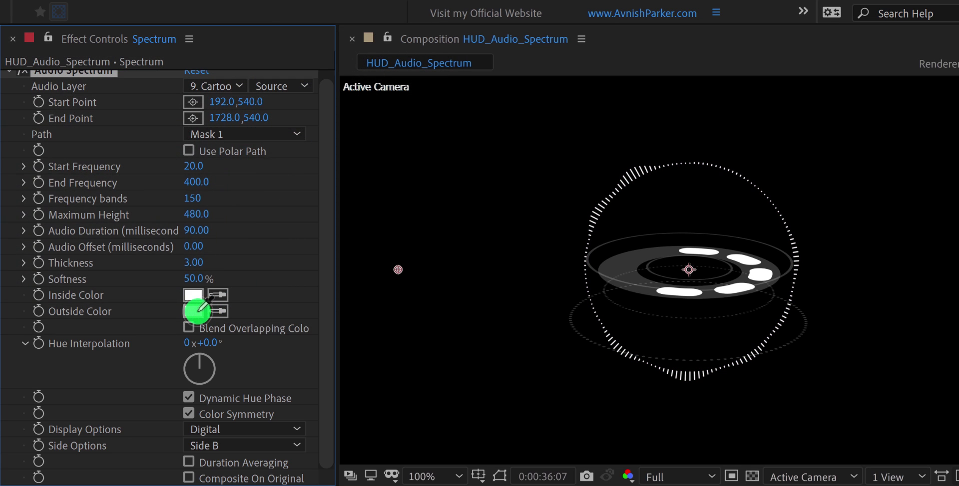
Step: Set the Audio Spectrum's Softness to 0% and scrub through the composition to 0:00:27:24 to preview the spectrum
click(196, 279)
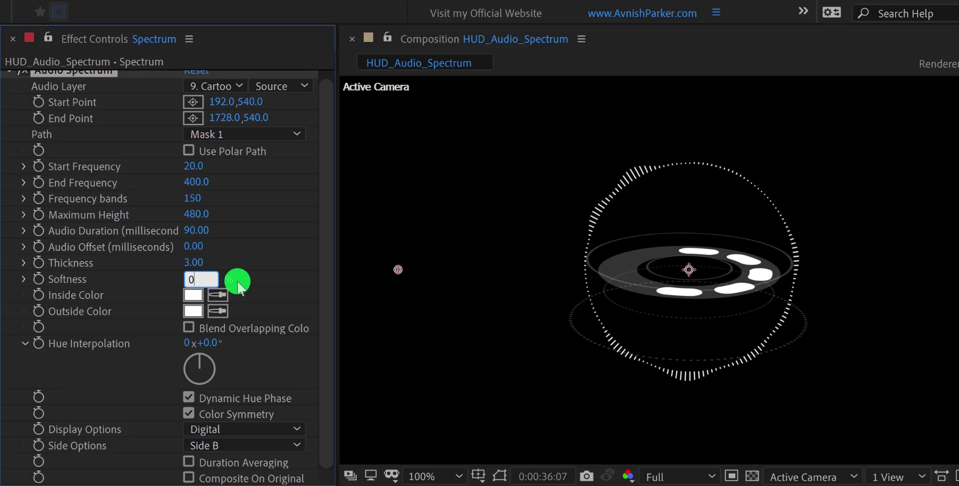
text(0)
key(Return)
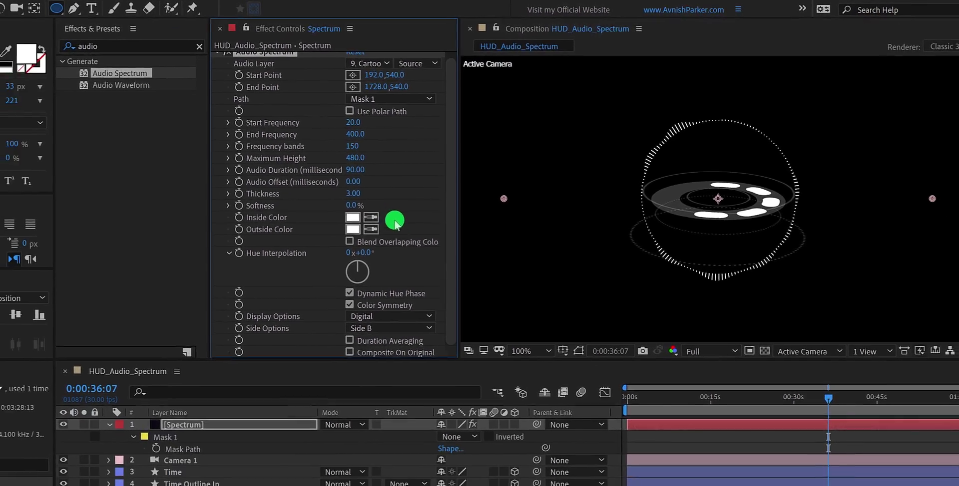
click(607, 444)
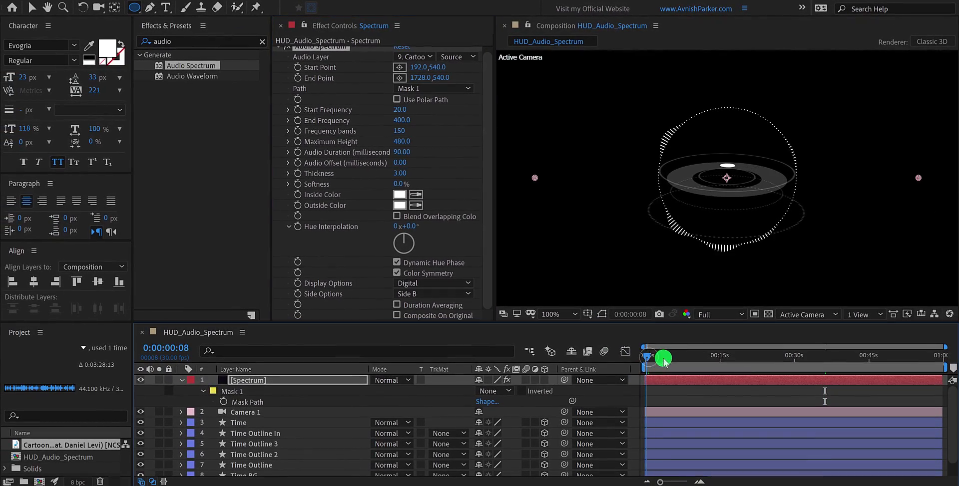
drag(663, 358, 783, 369)
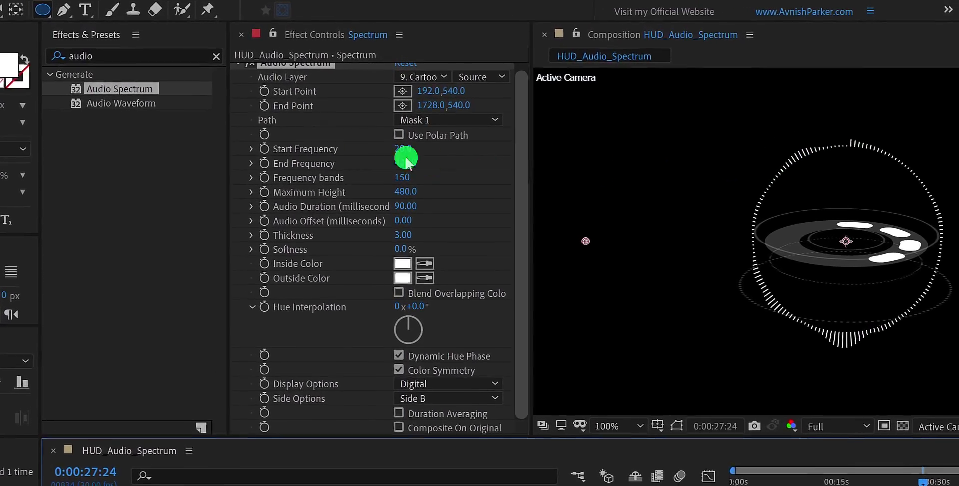
Step: Search the effects for "mirr" and apply the Mirror effect to the Spectrum layer
double_click(119, 55)
text(m)
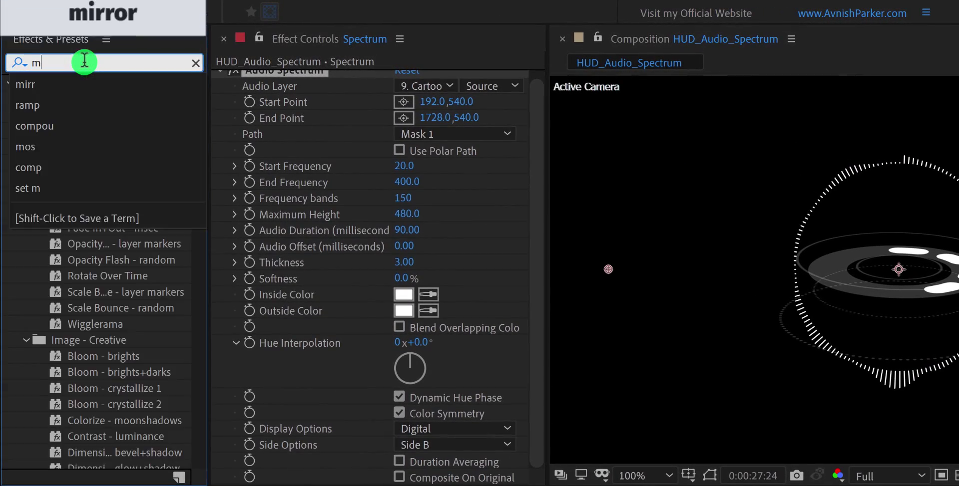
text(irr)
drag(73, 99, 336, 470)
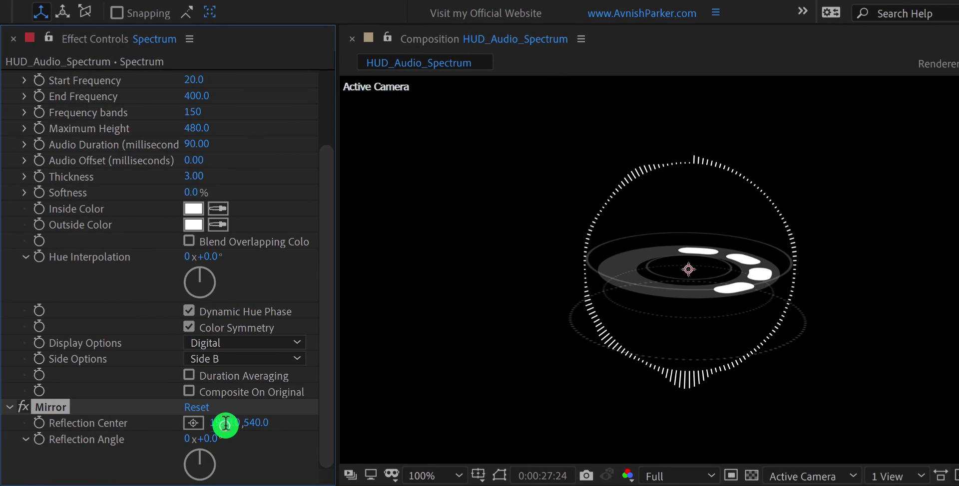
Step: Set the Mirror effect's Reflection Center X to 960 and scrub to 0:00:45:12 to preview the mirrored spectrum
click(226, 424)
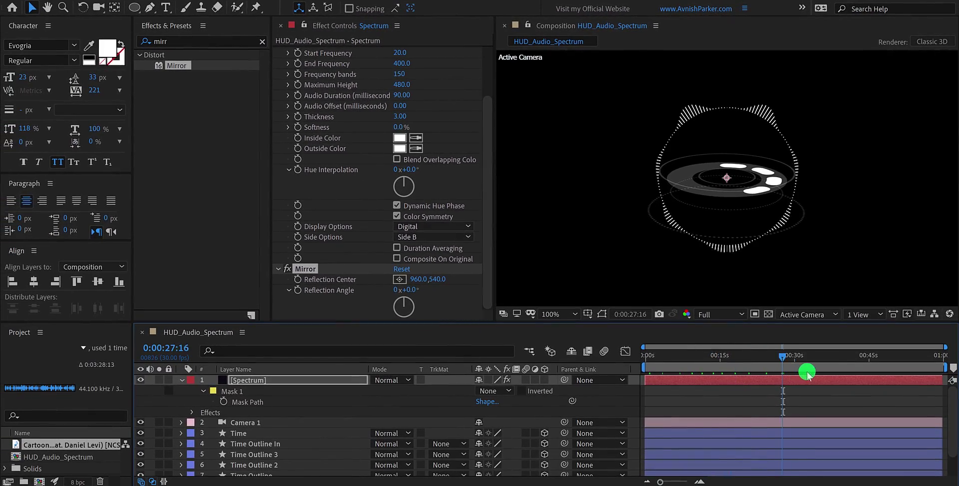
drag(807, 375, 871, 375)
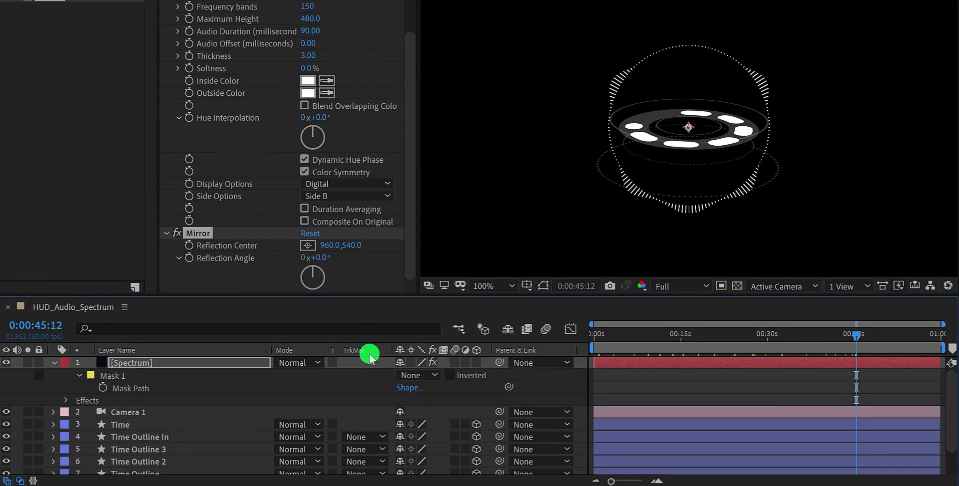
Step: Make the Spectrum layer 3D, set its Z position to 111, and scrub through the composition to 0:00:46:28
click(476, 365)
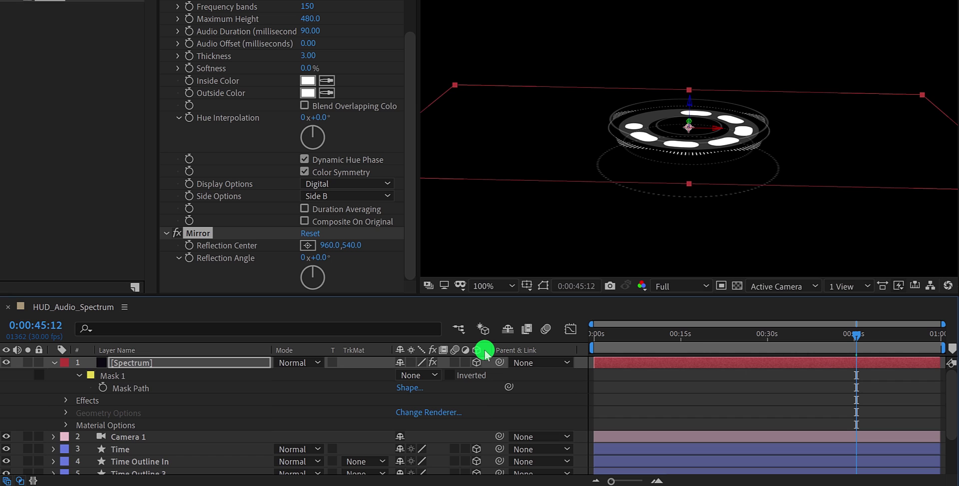
click(237, 365)
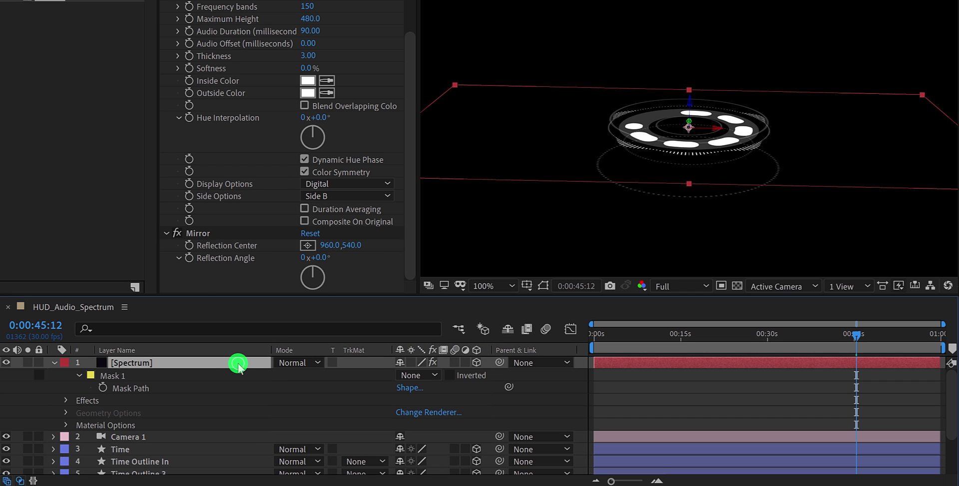
key(p)
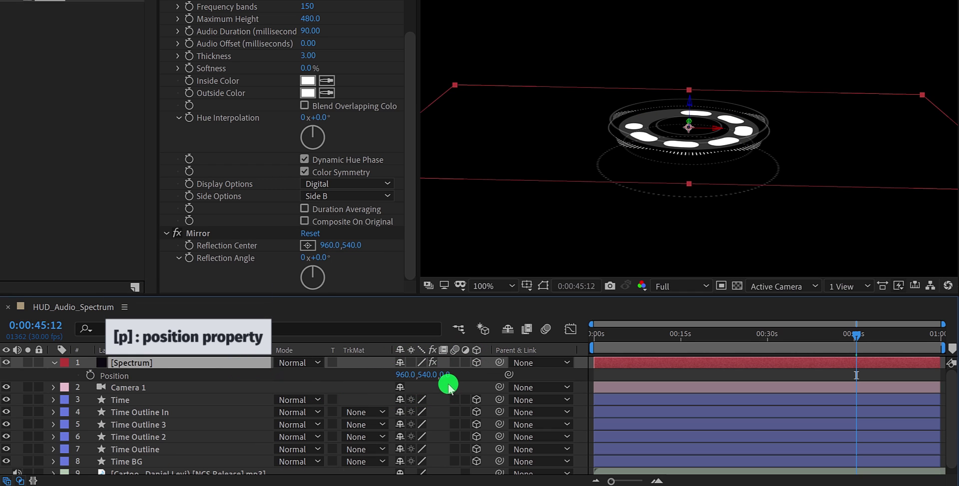
drag(447, 377, 522, 372)
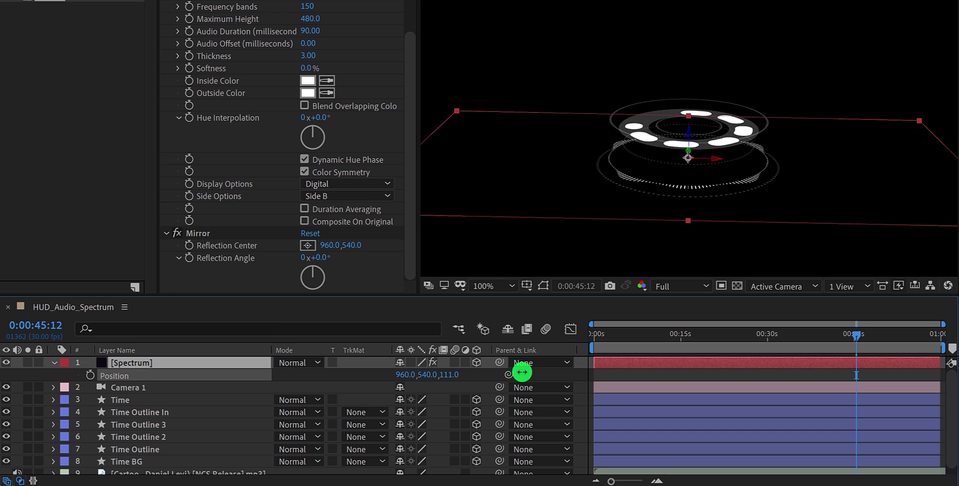
click(589, 364)
drag(601, 341, 892, 347)
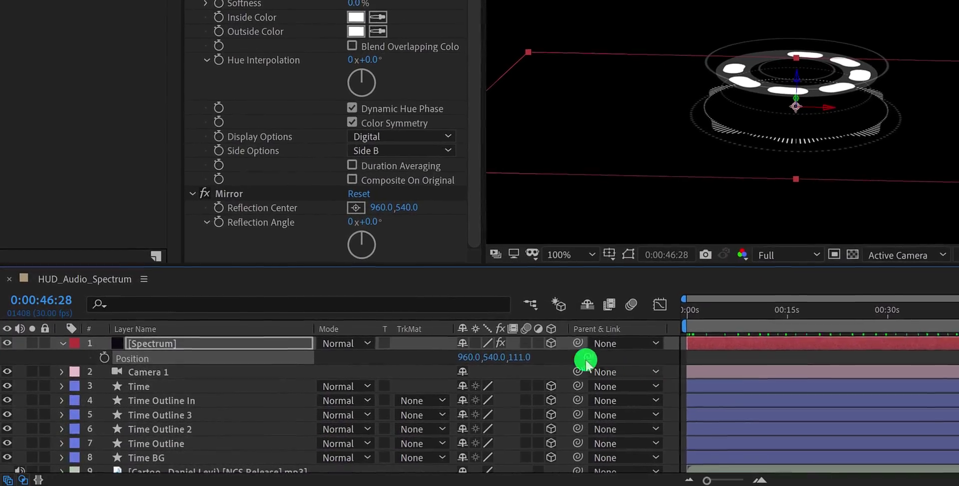
Step: In Camera 1's options, enable Depth of Field and set Aperture to 300 pixels and Blur Level to 300%
click(63, 343)
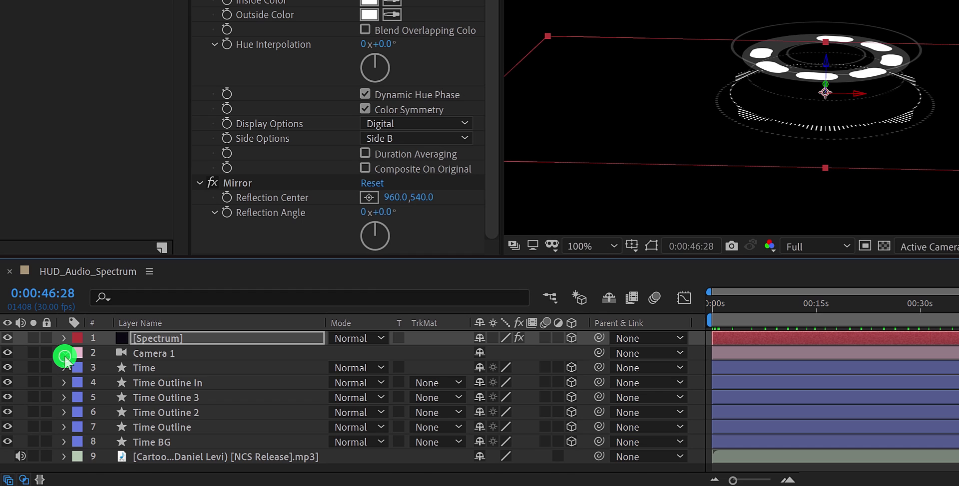
click(64, 354)
click(79, 385)
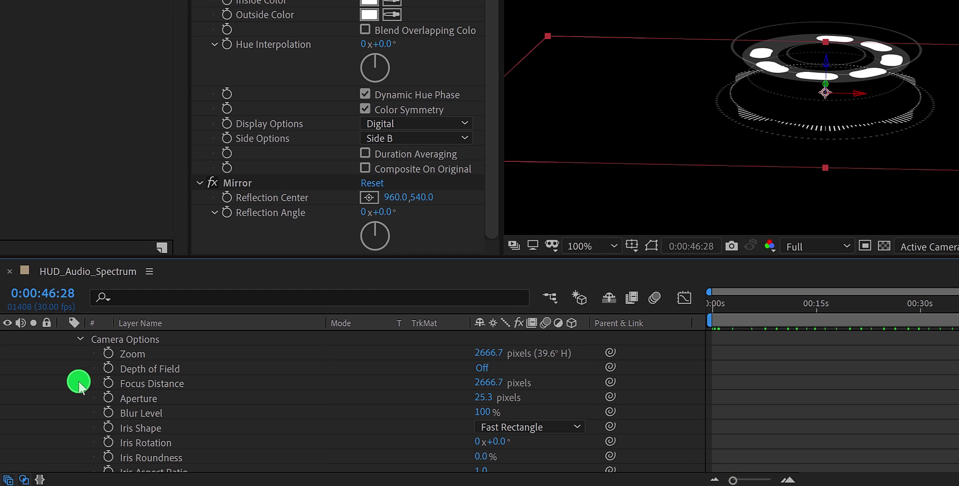
click(148, 373)
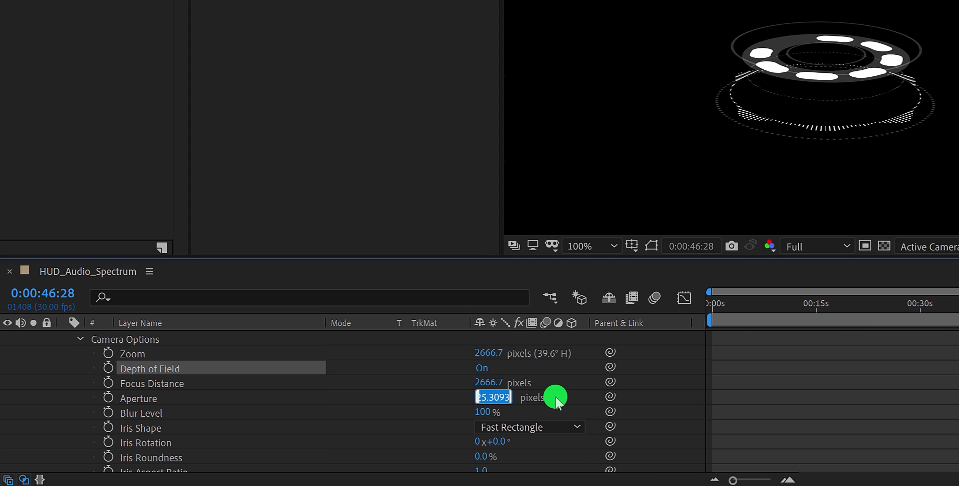
key(Tab)
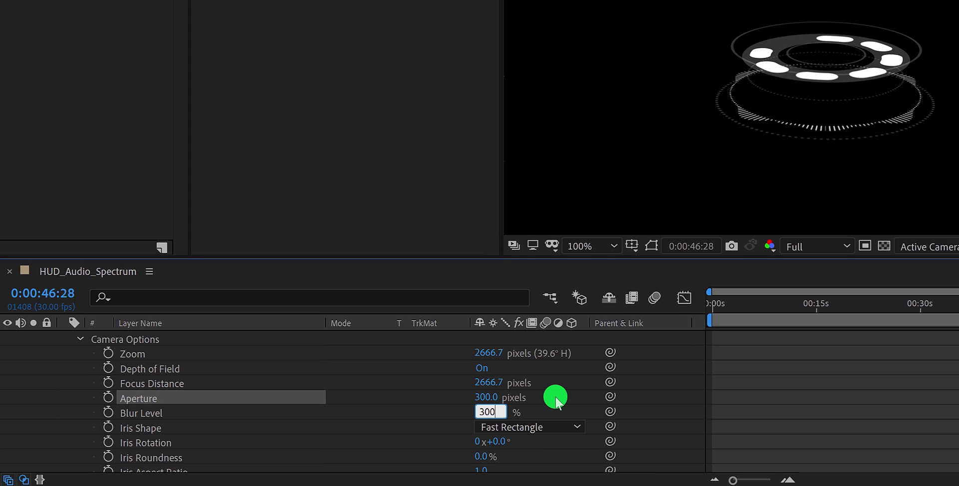
text(300)
key(Return)
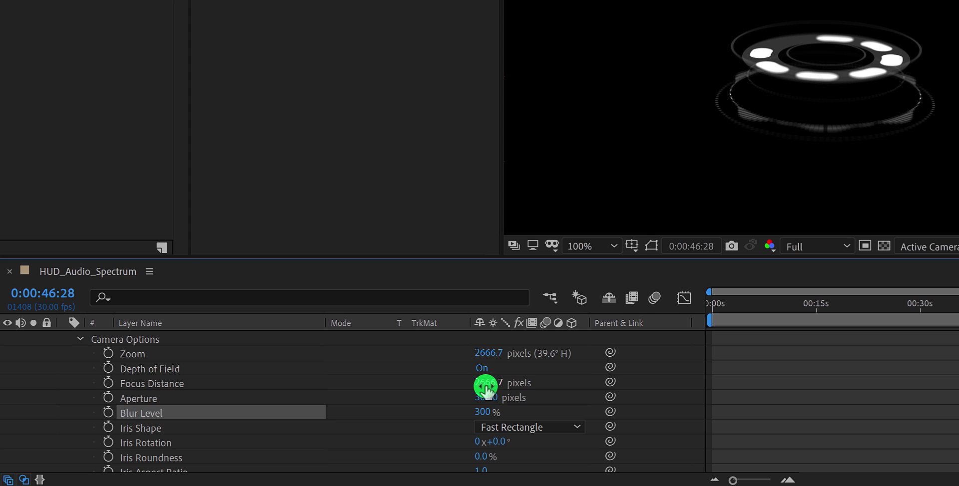
Step: Set Camera 1's Focus Distance to 2577.7 pixels and its Aperture to 200 pixels
drag(486, 385, 423, 401)
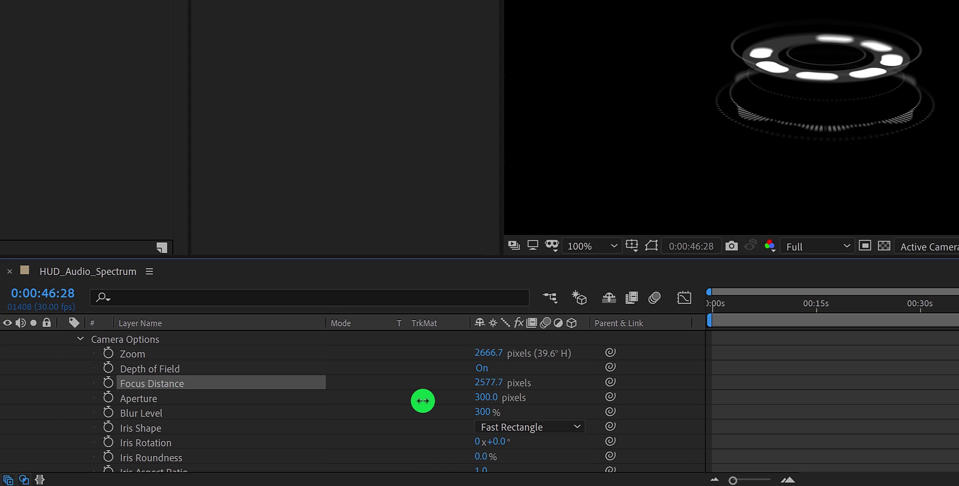
click(487, 398)
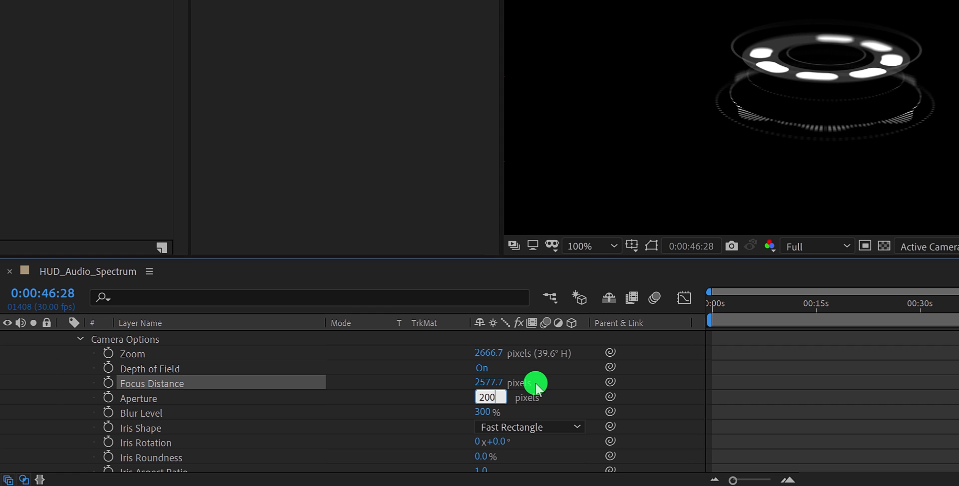
text(200)
key(Return)
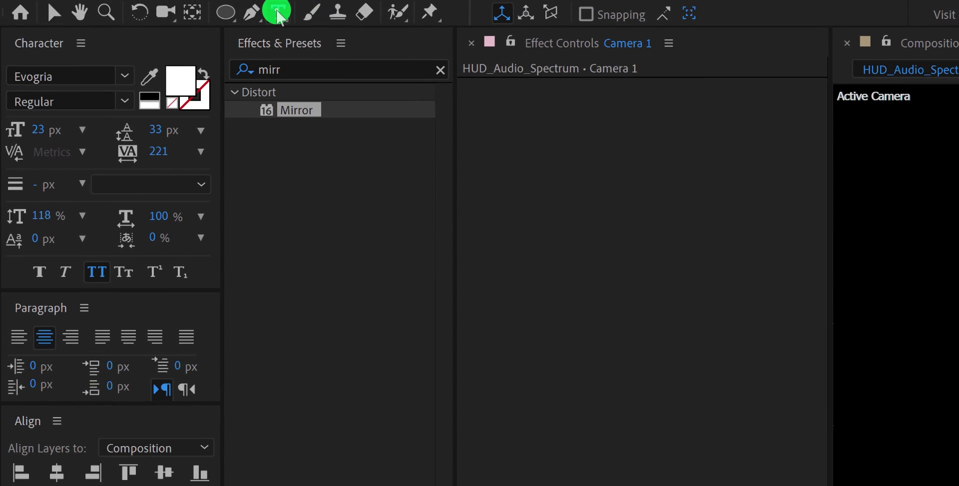
Step: Create a text layer reading "10" above the rings in the composition
click(278, 14)
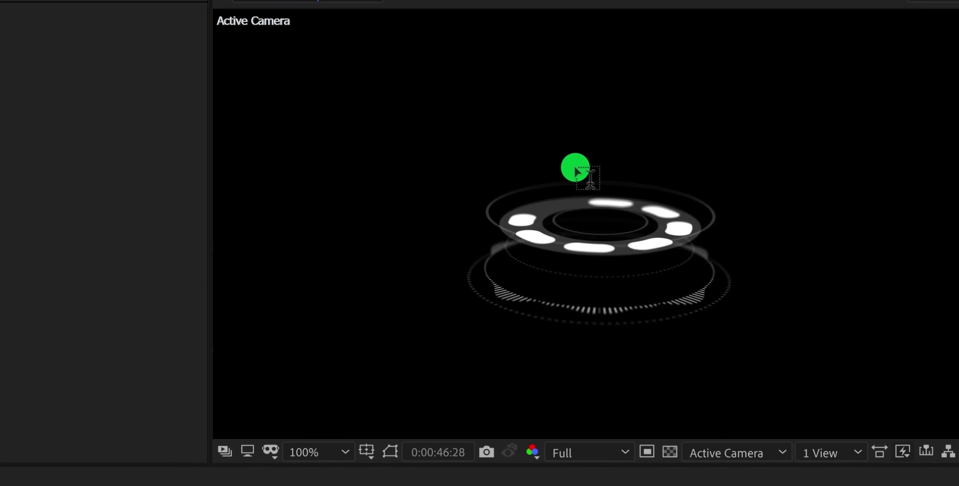
click(576, 169)
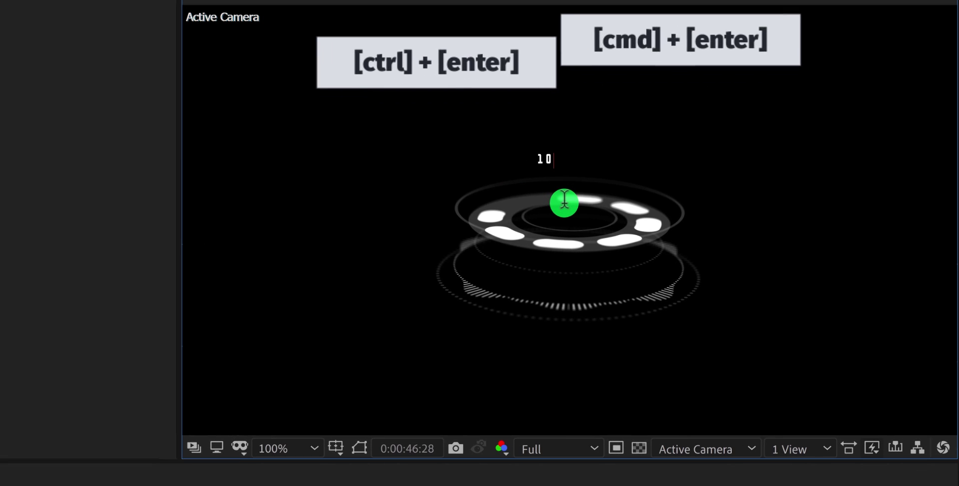
key(ctrl+Return)
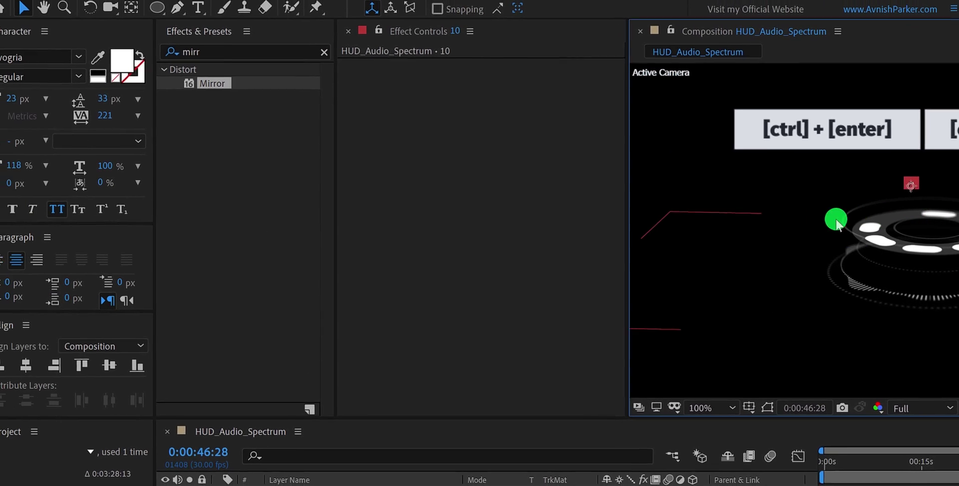
Step: Set the "10" text's font size to 110 px and tracking to 10, and center it horizontally just above the rings
drag(39, 97, 152, 125)
click(156, 121)
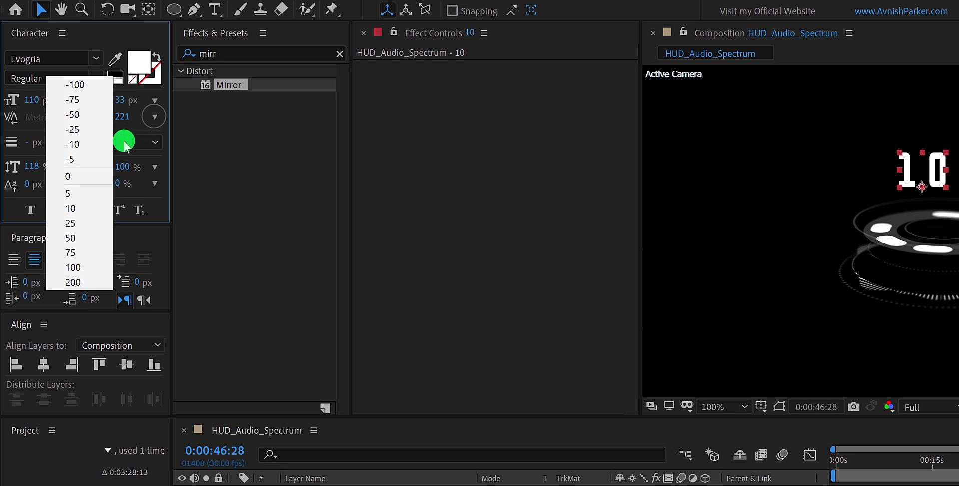
click(81, 208)
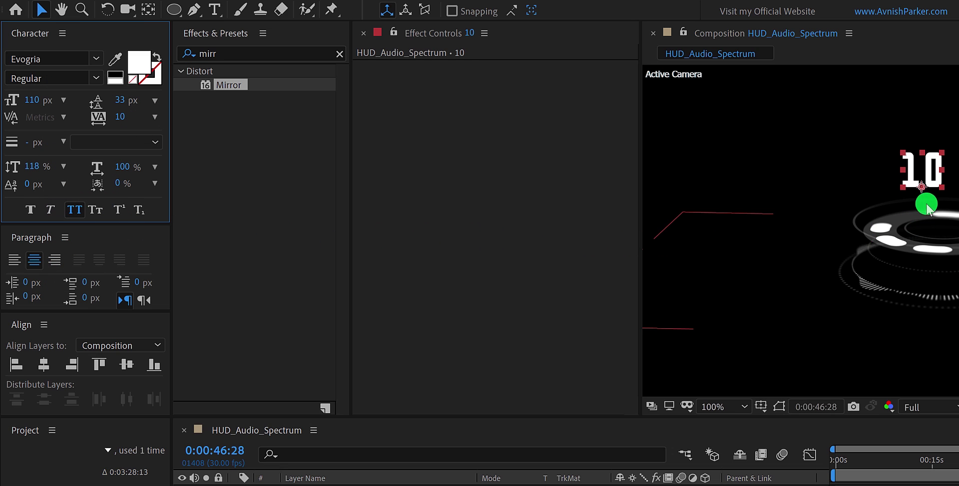
drag(926, 175, 945, 192)
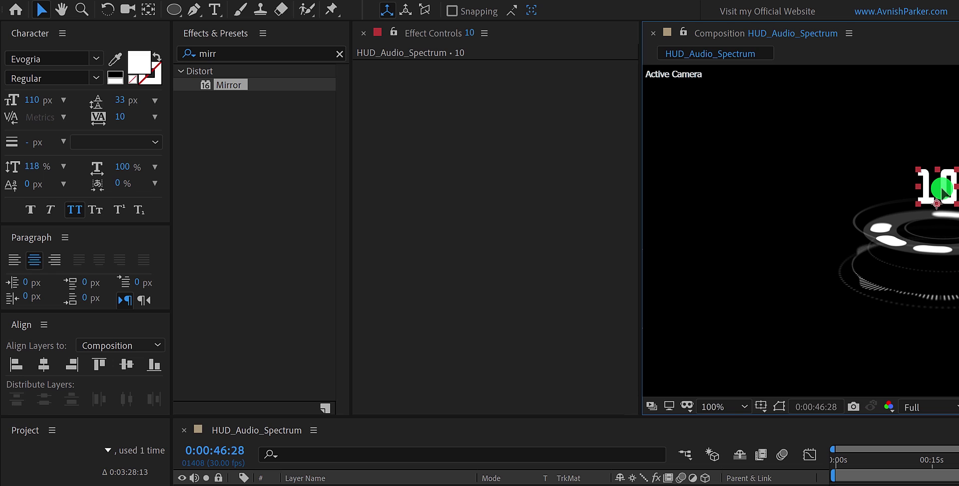
click(42, 364)
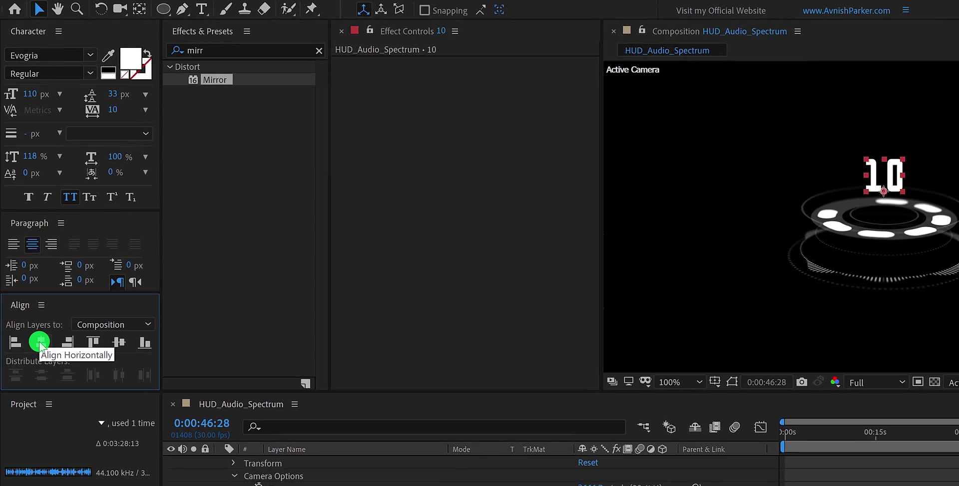
Step: Apply the Slider Control expression effect to the "10" text layer
scroll(159, 429, up, 2)
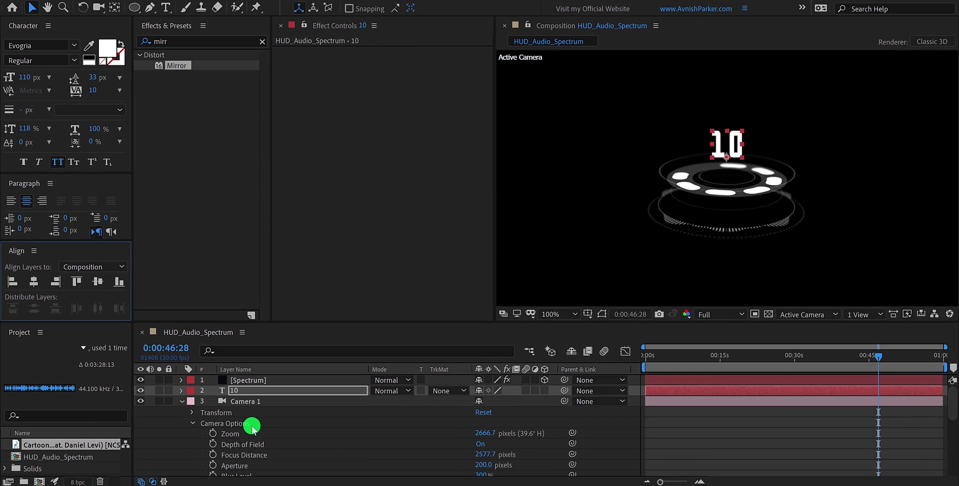
click(181, 403)
click(236, 393)
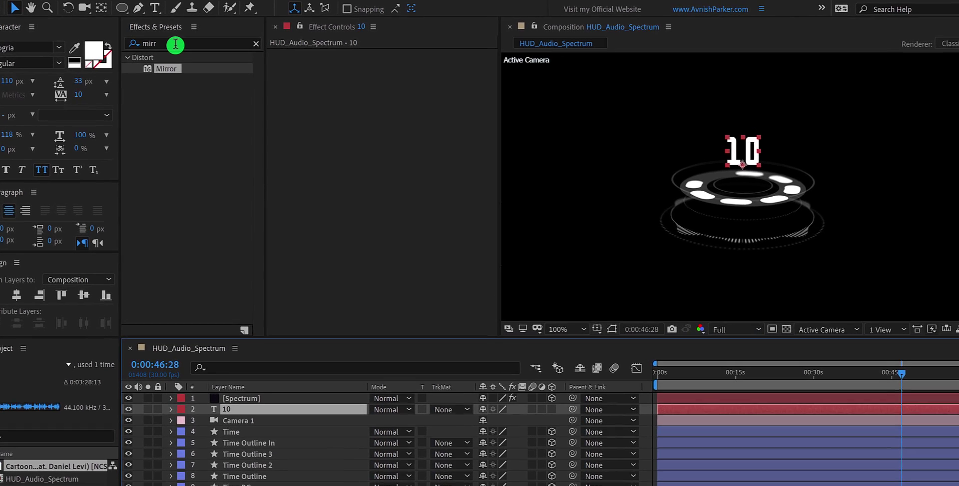
click(217, 56)
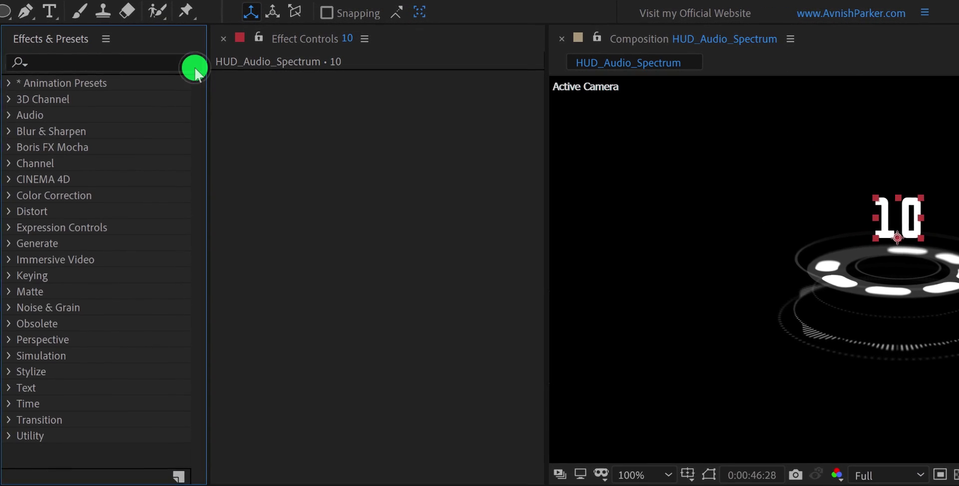
click(9, 229)
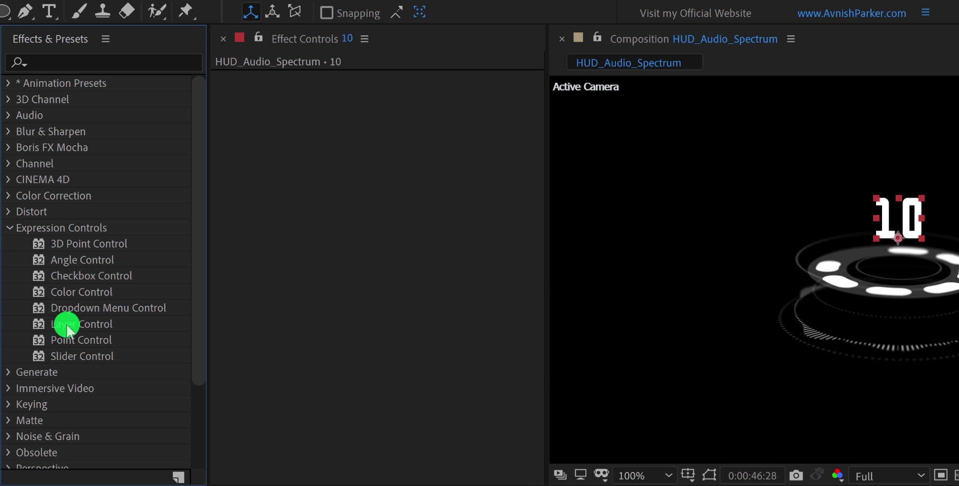
drag(80, 357, 165, 485)
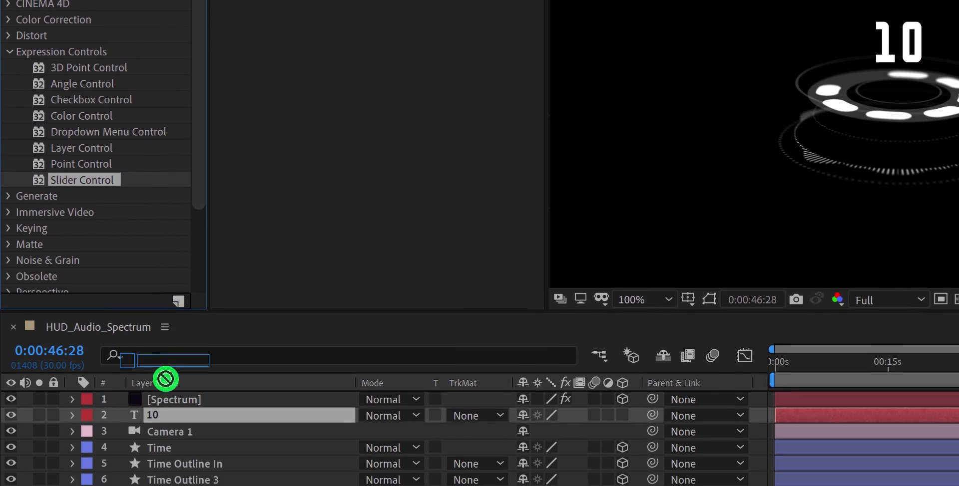
drag(165, 379, 166, 418)
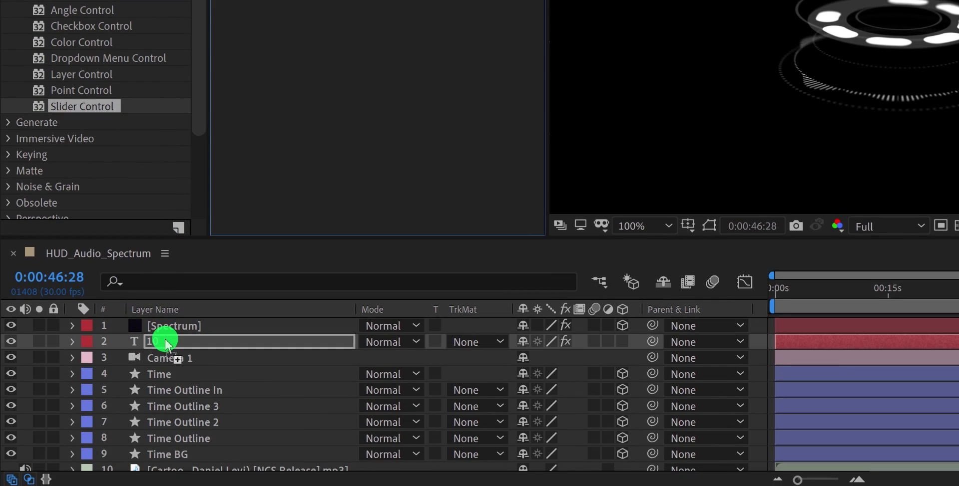
Step: Add an expression to the text layer's Source Text that links it to the Slider Control's Slider value
click(71, 342)
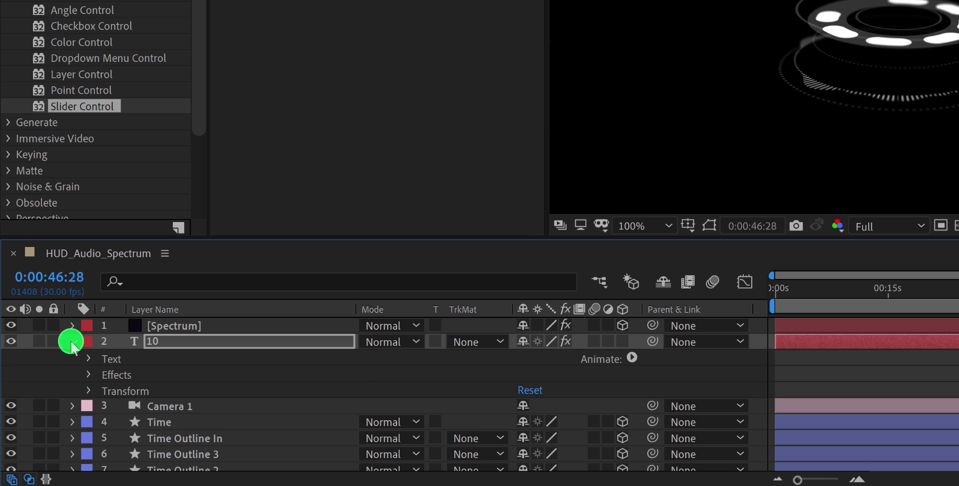
click(90, 360)
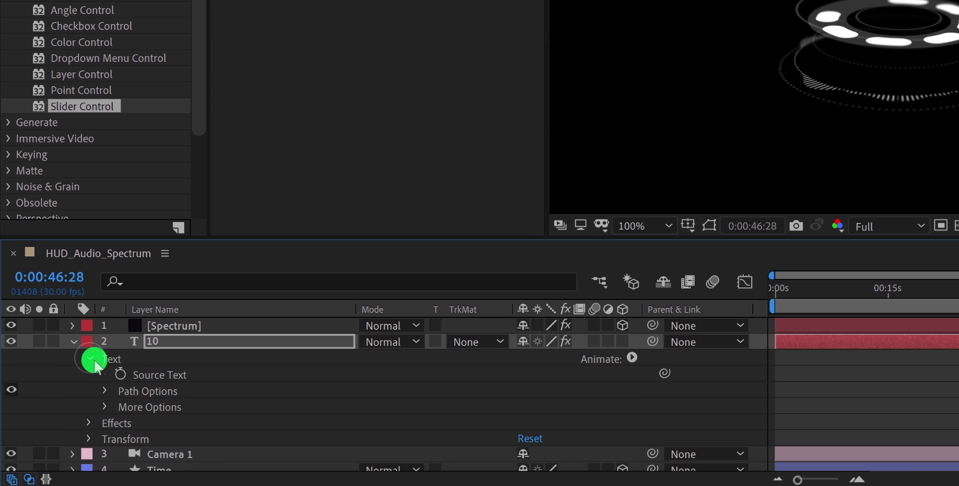
alt+click(118, 376)
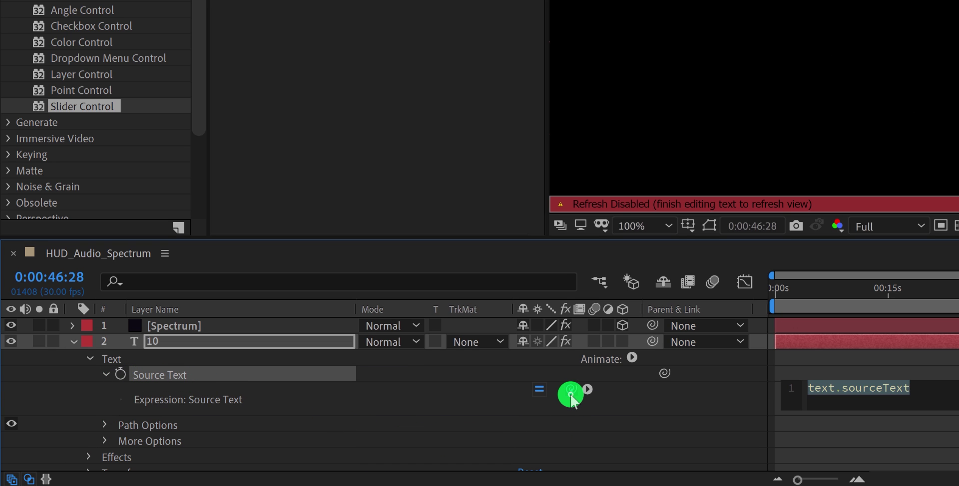
drag(570, 394, 272, 46)
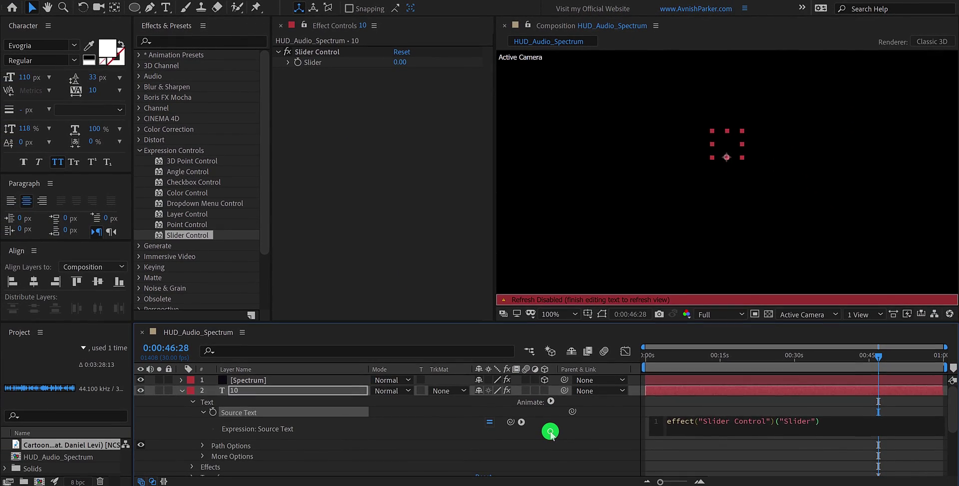
click(550, 433)
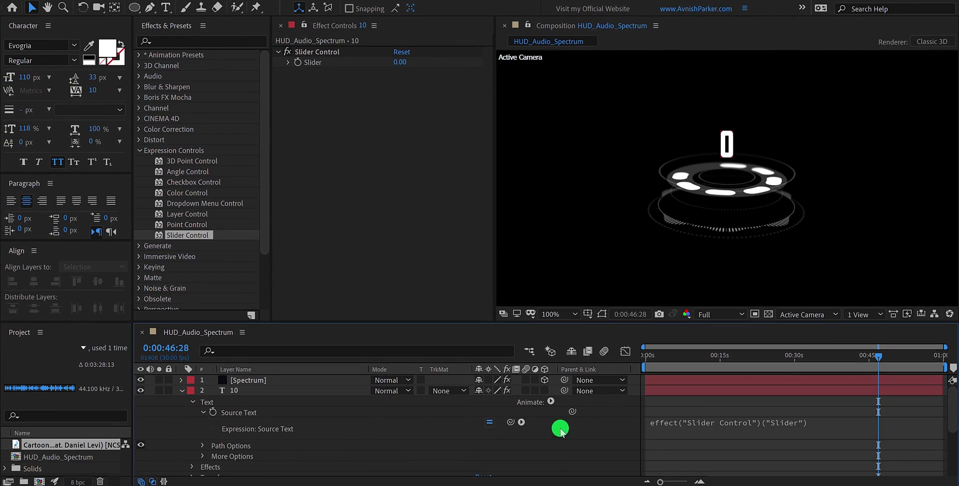
Step: Set a keyframe for the Slider Control's Slider at 0:00:00:00 with value 0
mouse_move(644, 365)
mouse_down()
mouse_move(646, 353)
mouse_move(667, 361)
mouse_move(647, 362)
mouse_up()
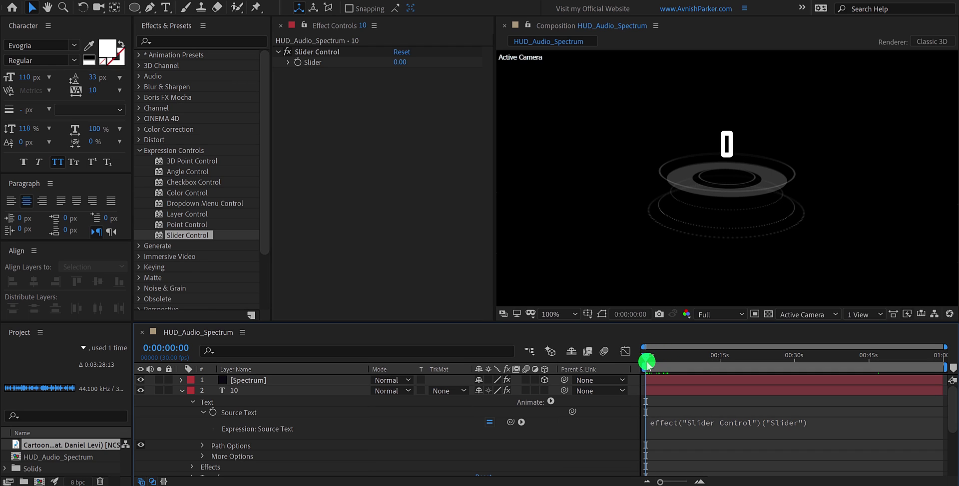
click(298, 63)
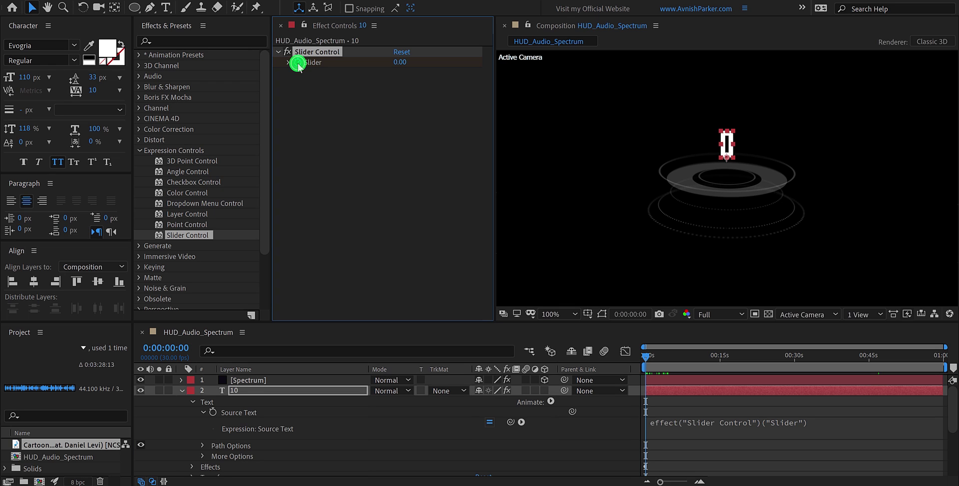
Step: Set the Slider Control's Slider to 100 at 0:00:59:29 on the number text layer and scrub the count
drag(896, 356, 946, 362)
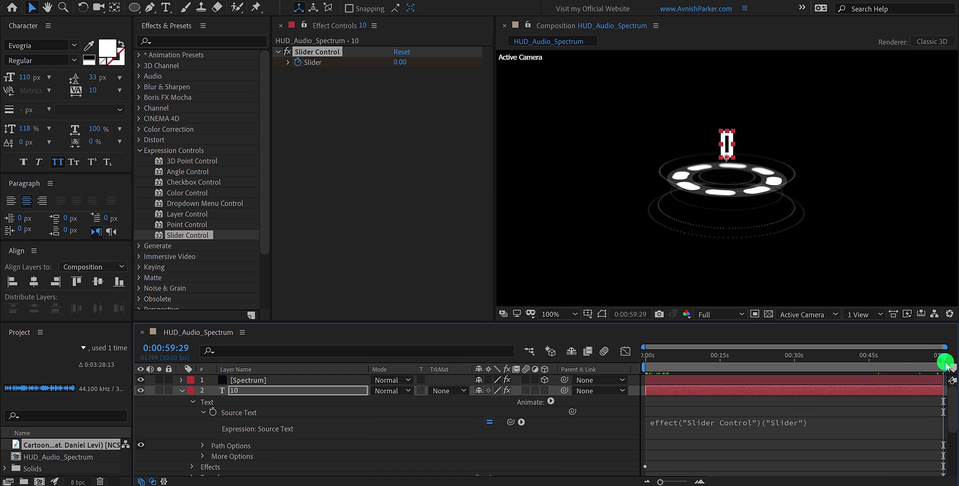
click(401, 65)
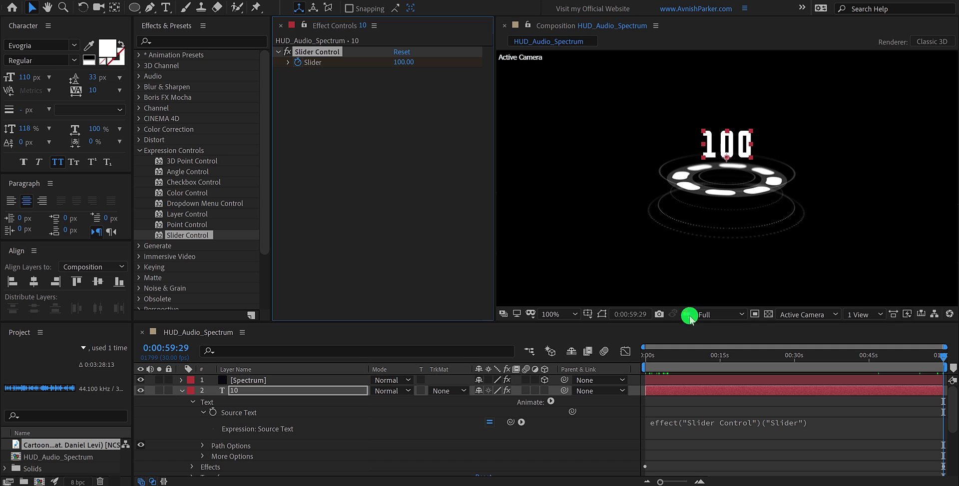
drag(646, 356, 689, 359)
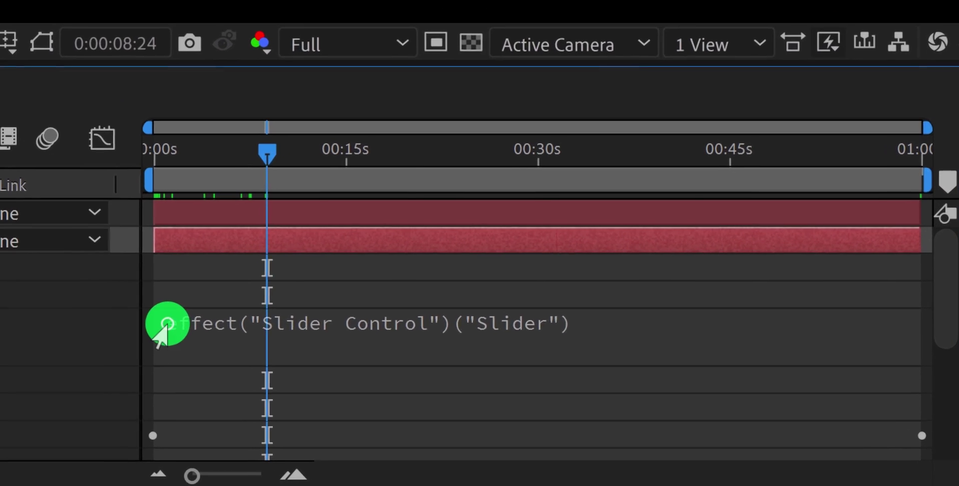
Step: Wrap the Source Text expression in Math.round() so it reads Math.round(effect("Slider Control")("Slider")), and scrub the timeline to check the number
click(282, 347)
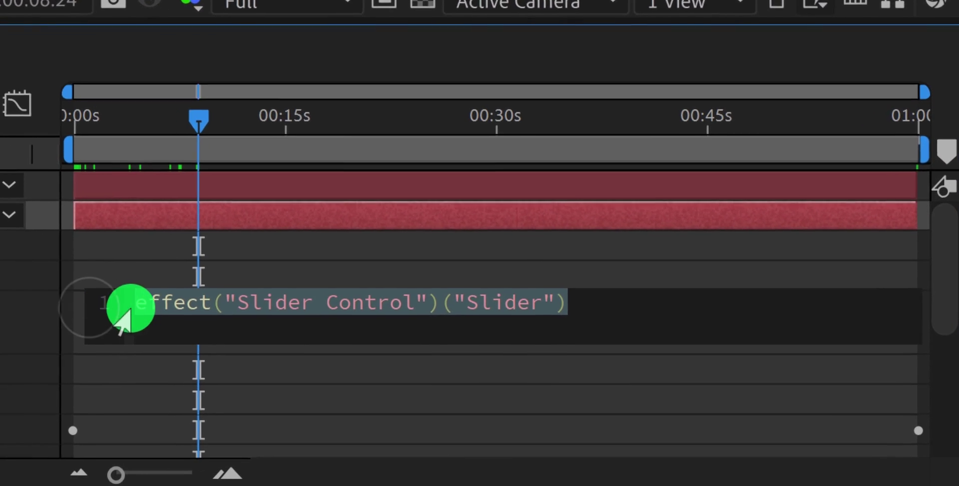
click(284, 348)
drag(91, 292, 156, 300)
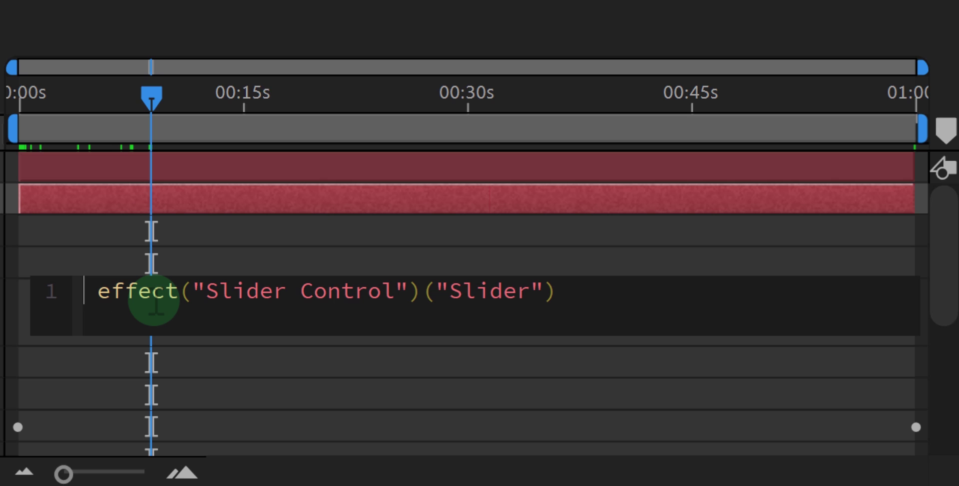
text(Math.)
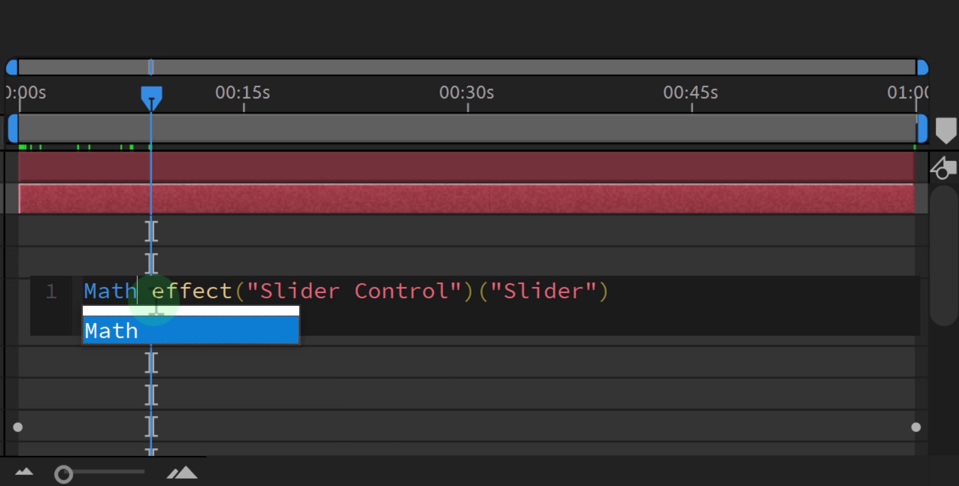
text(roun)
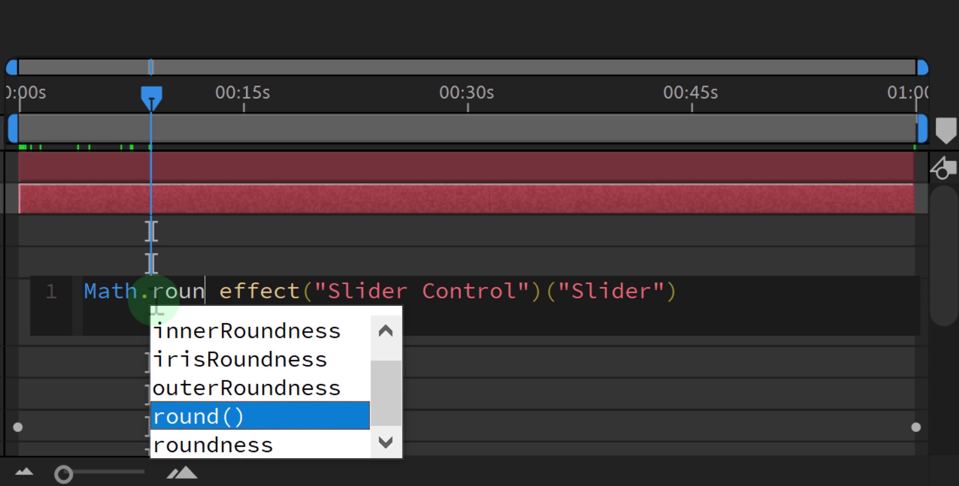
text(d)
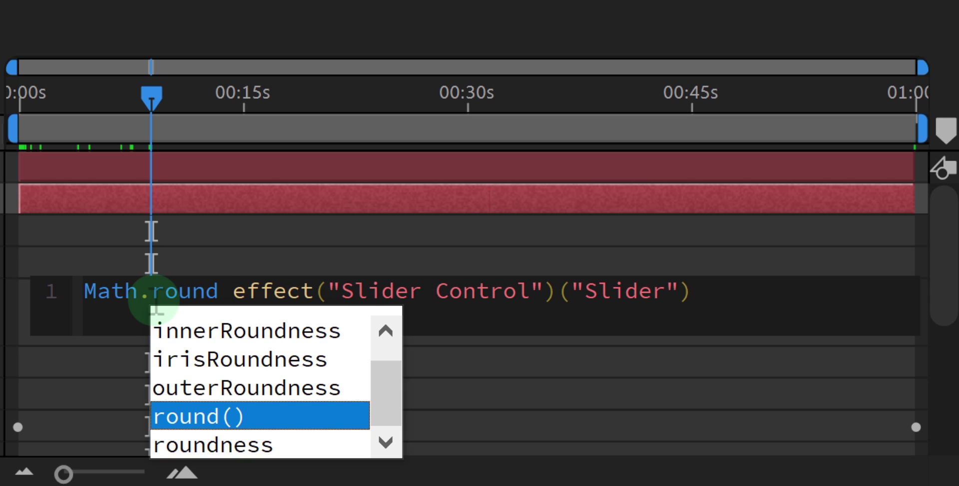
key(Right)
key(BackSpace)
text(()
click(745, 289)
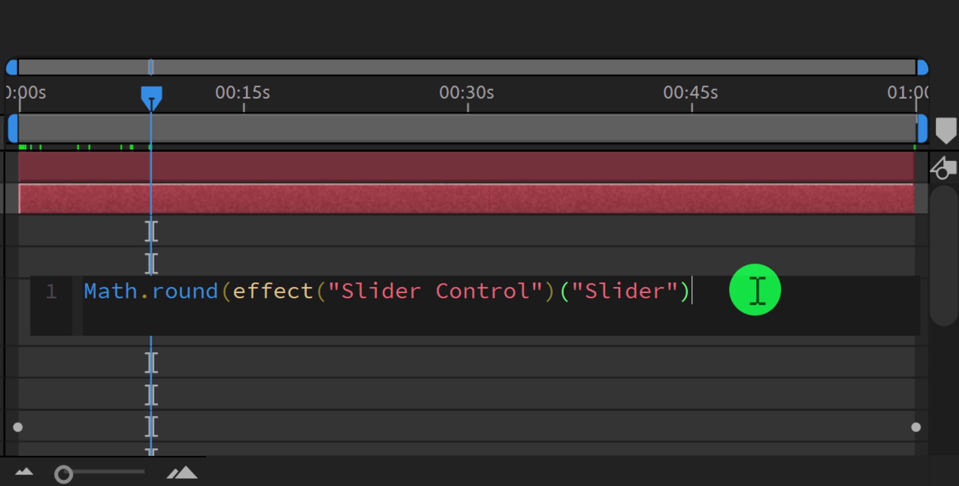
text())
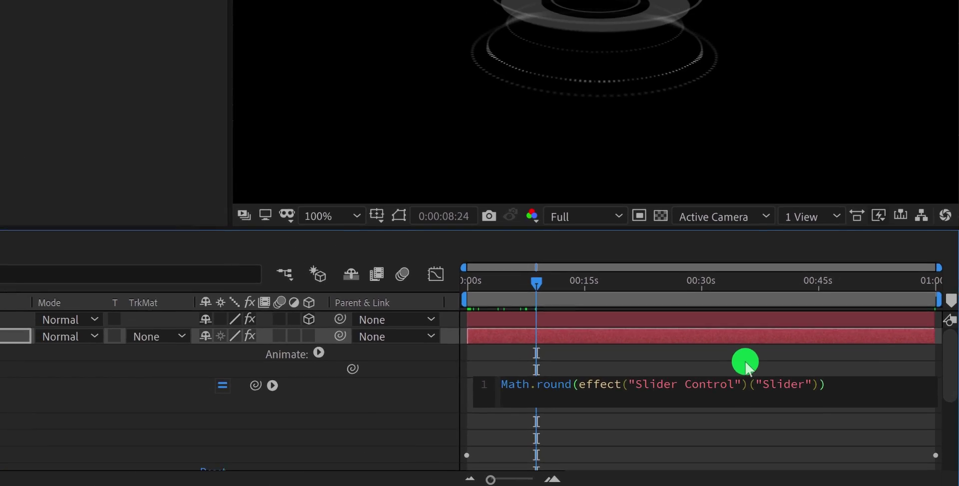
click(745, 368)
drag(496, 285, 461, 298)
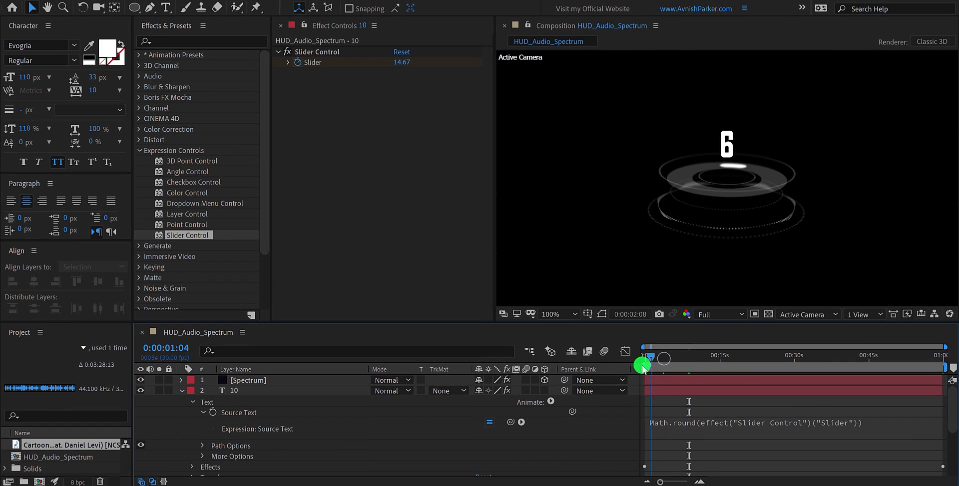
drag(642, 367, 713, 392)
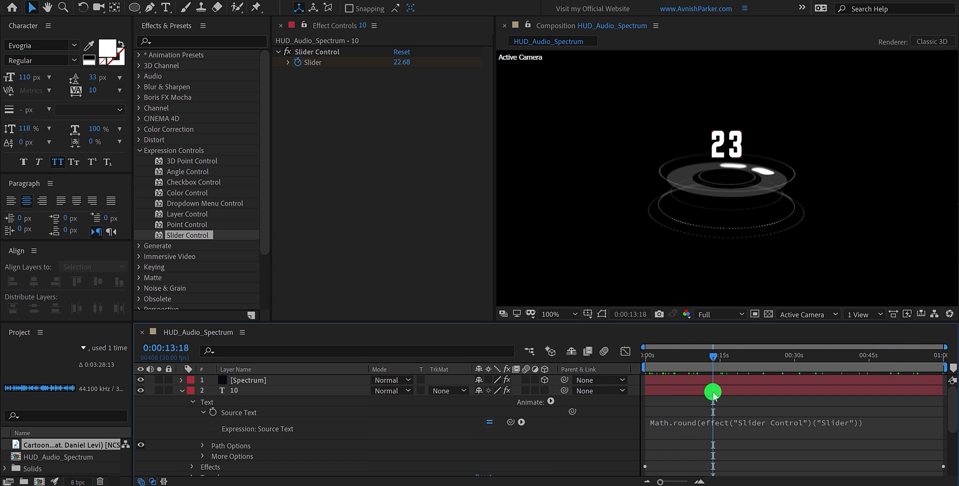
Step: Add a new text layer reading "percent" beside the rings in the composition
click(166, 7)
click(628, 191)
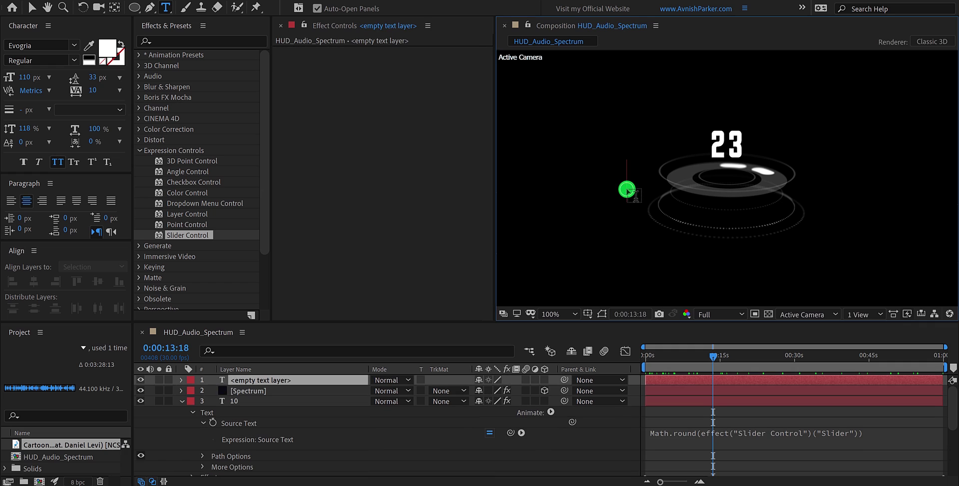
text(percent)
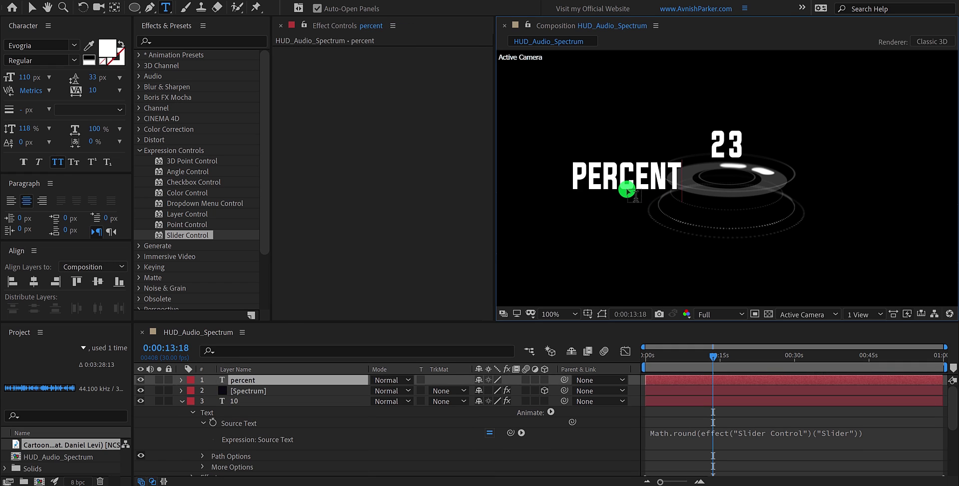
key(Escape)
key(v)
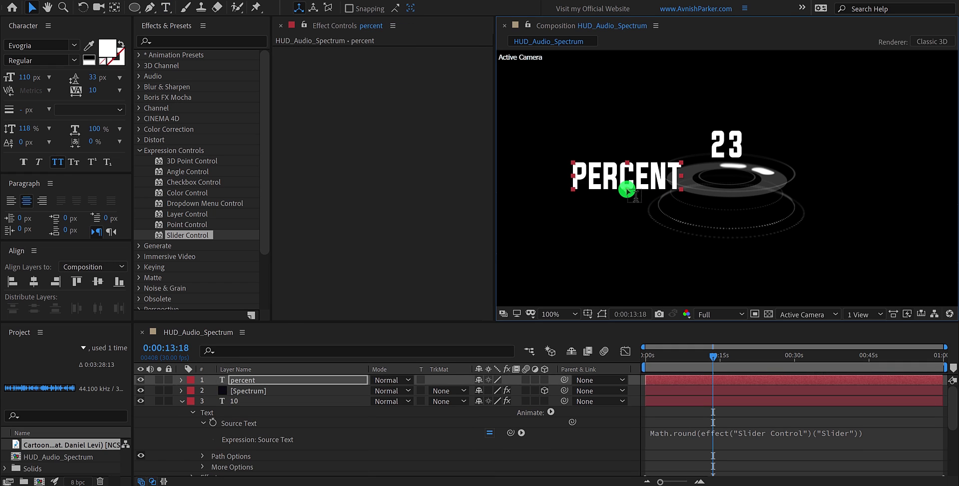
Step: Set the "percent" text's font size to 14 px and its tracking to 200
click(50, 78)
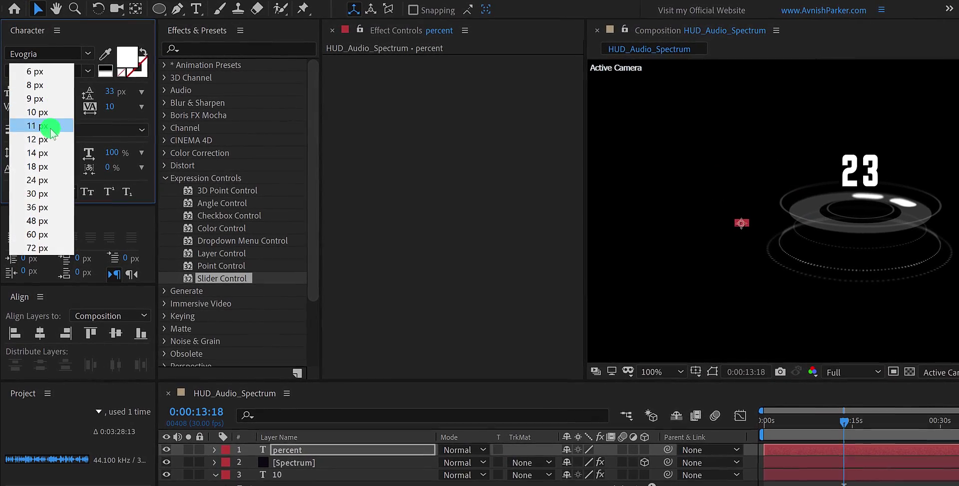
click(43, 151)
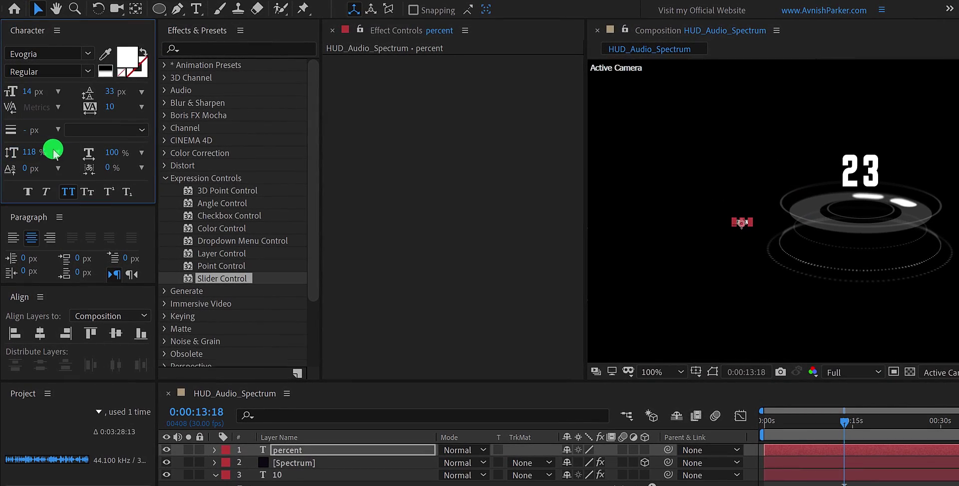
click(142, 106)
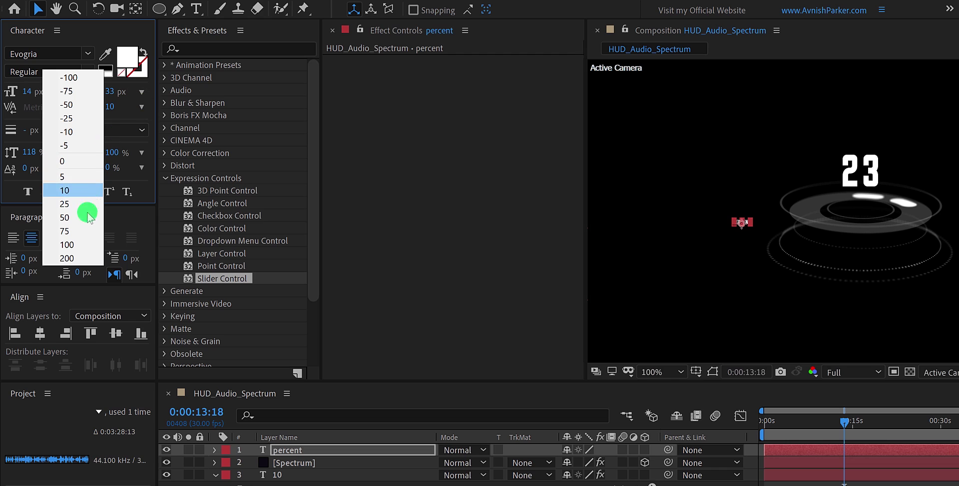
click(75, 256)
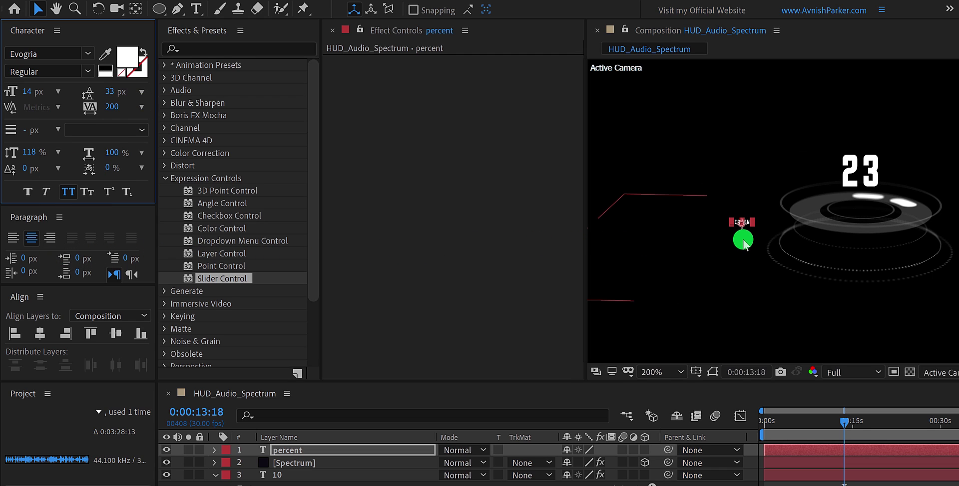
Step: Position the "percent" text centered directly below the number and set its font size to 18 px
scroll(743, 238, up, 1)
drag(627, 230, 863, 173)
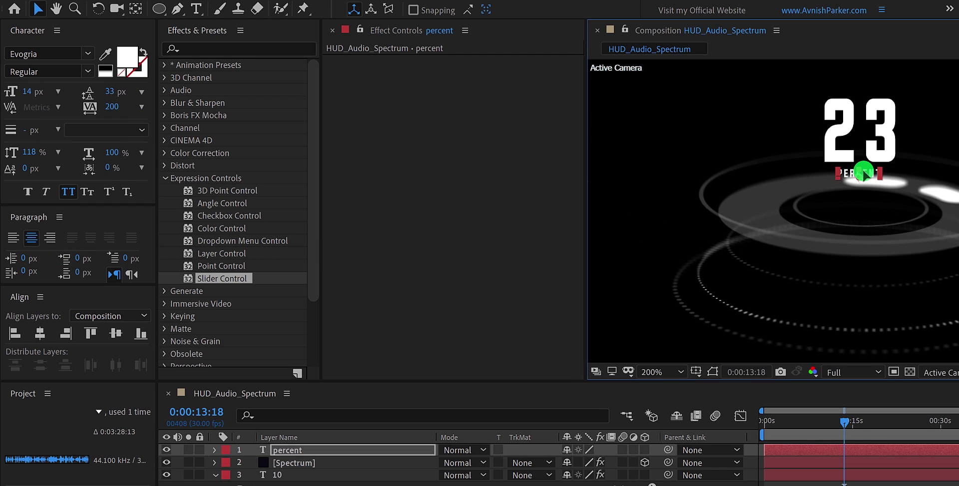
click(58, 91)
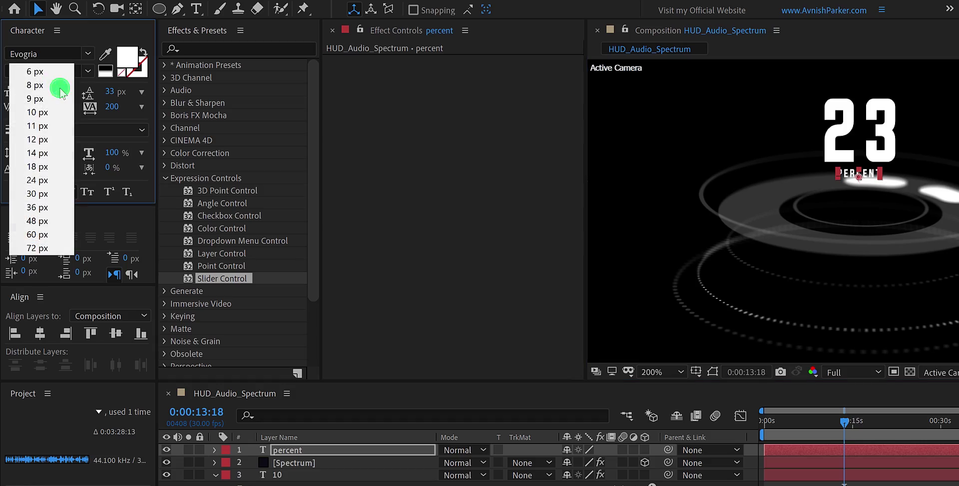
click(38, 166)
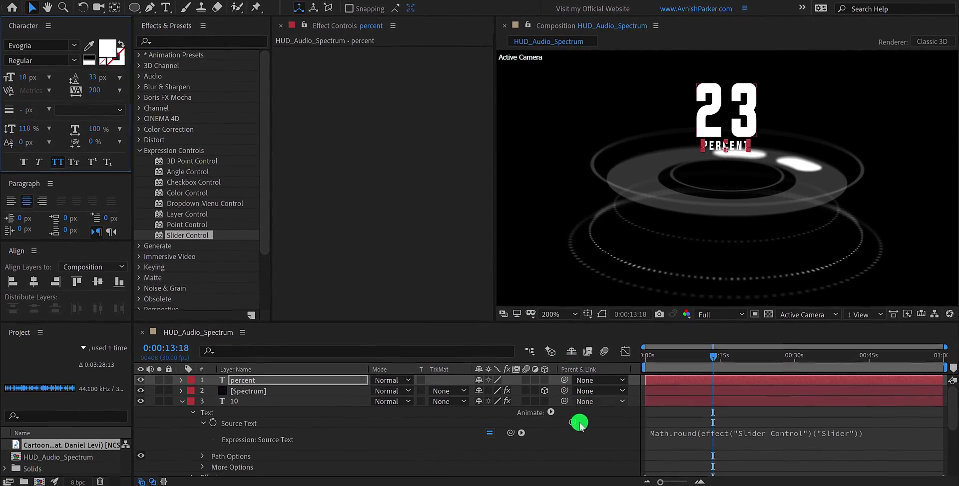
click(589, 440)
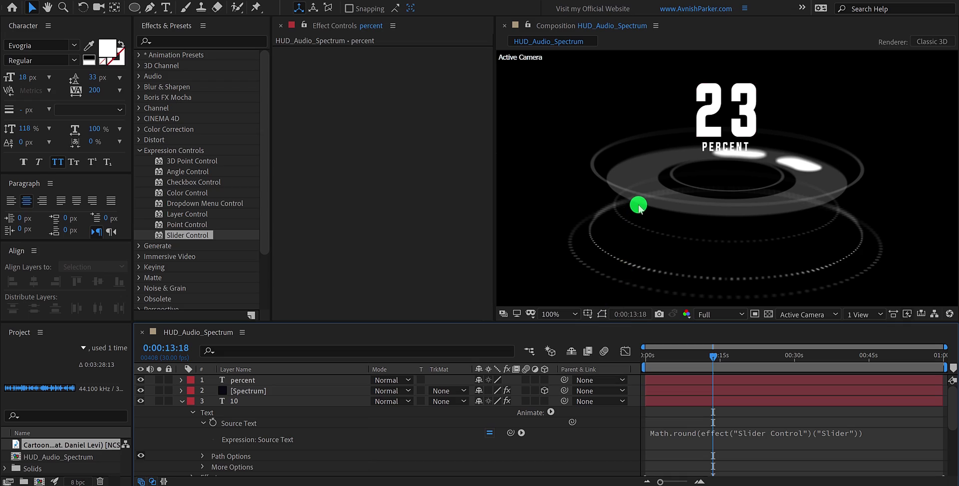
Step: Nudge the "percent" and "10" text layers down together, closer to the rings, and scrub the animation to check them
drag(639, 206, 670, 276)
drag(650, 360, 912, 355)
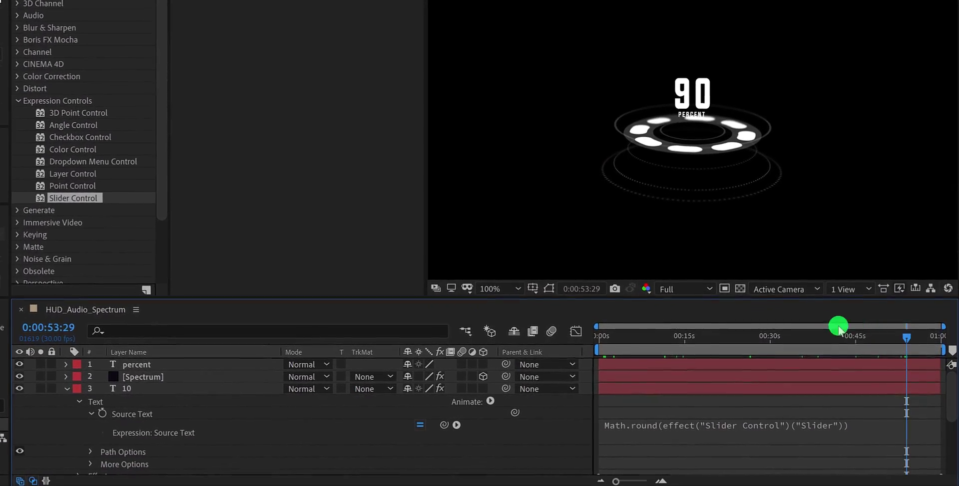
click(145, 367)
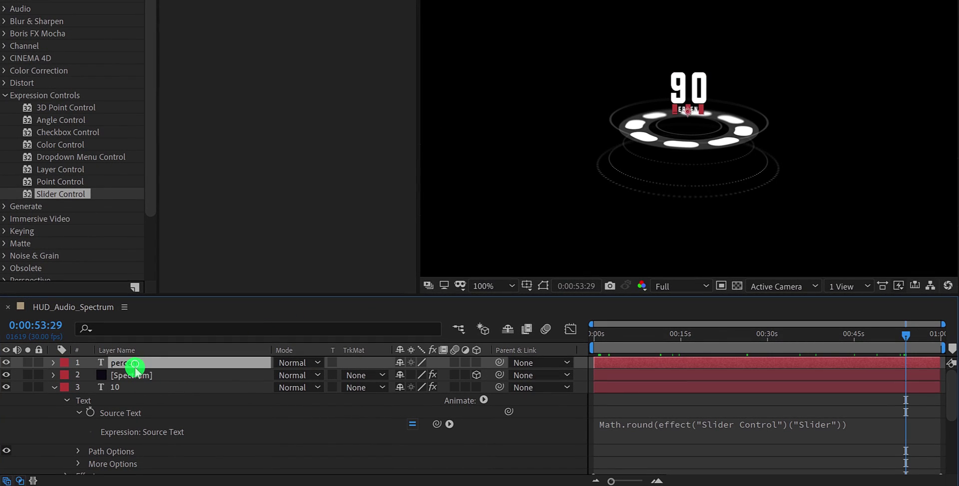
ctrl+click(129, 387)
key(Down)
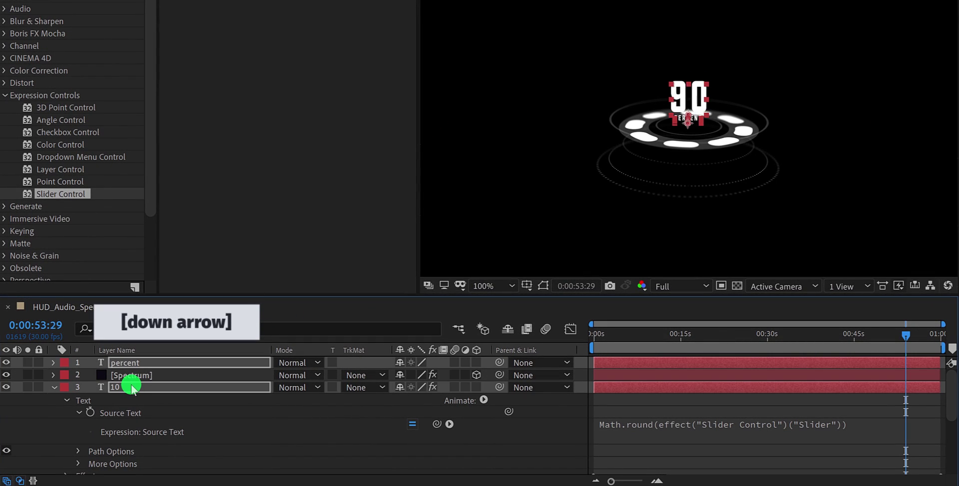
click(314, 413)
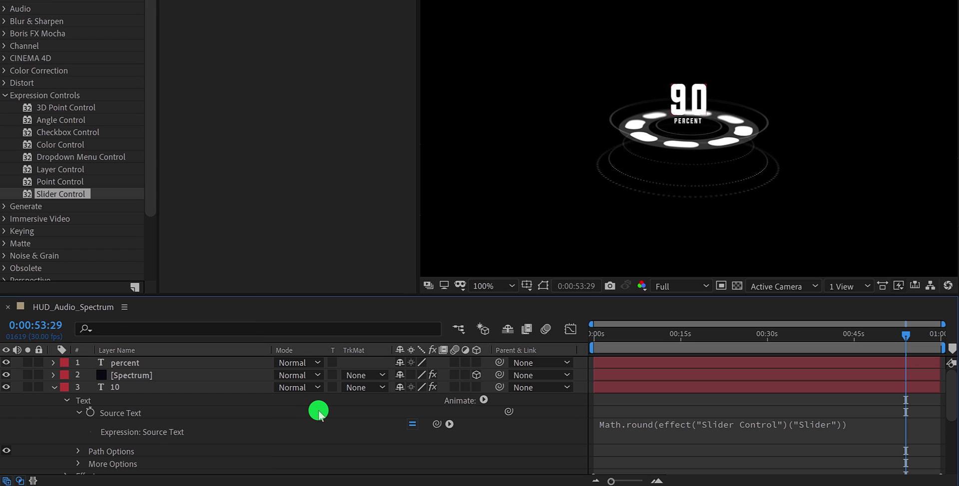
drag(606, 340, 908, 339)
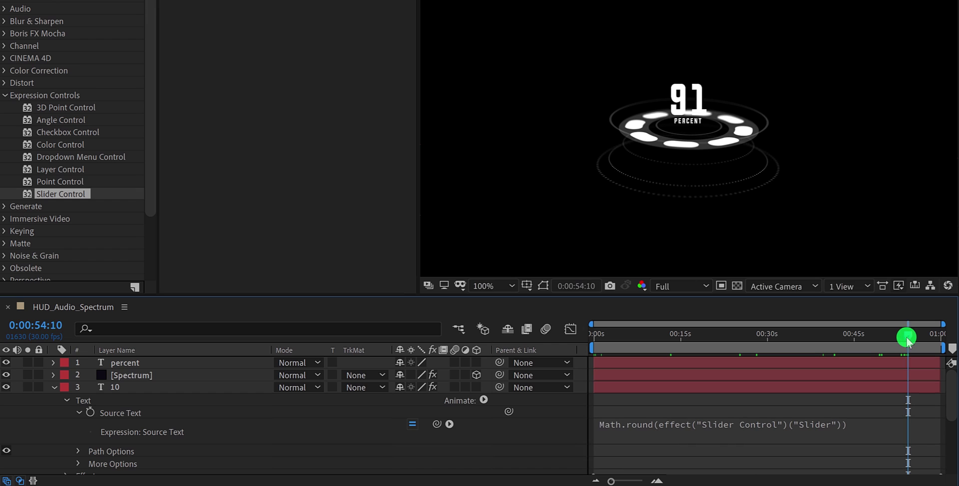
Step: Create a 1920 x 1080 px solid named BG and move it beneath the other layers as the background
click(53, 388)
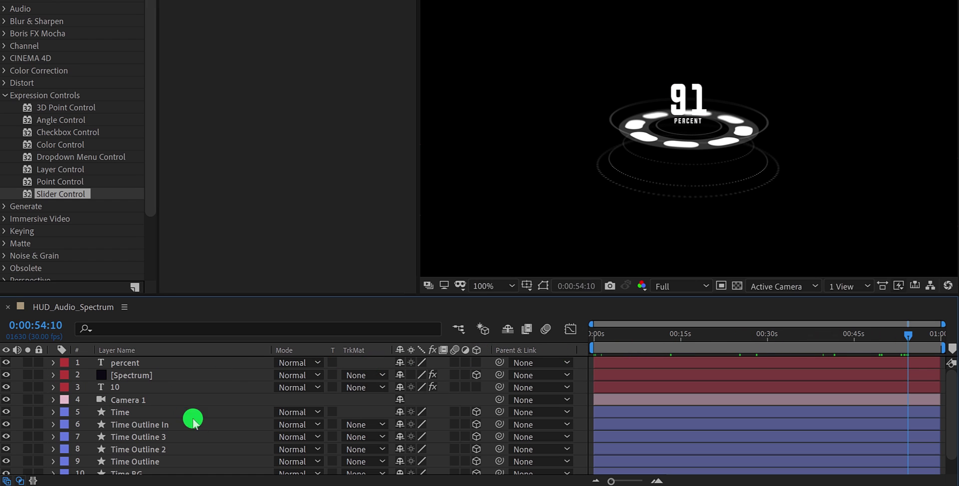
click(327, 415)
right_click(343, 402)
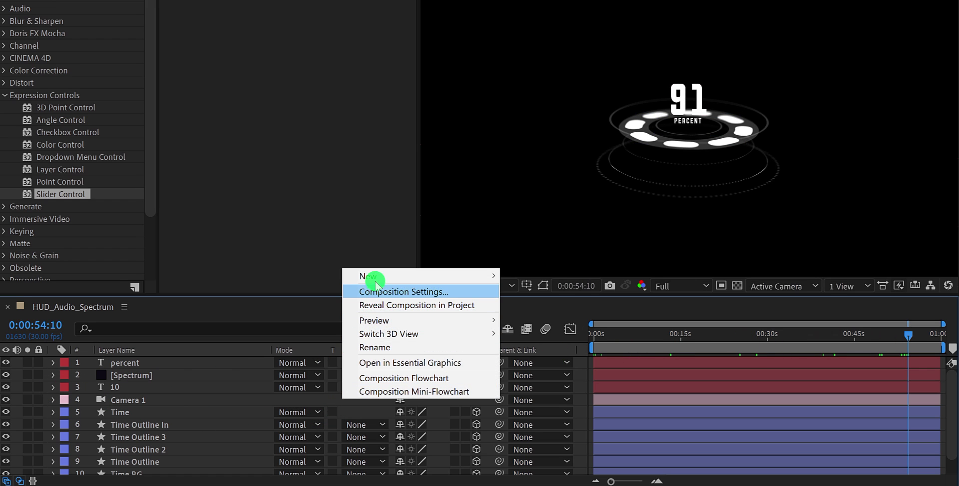
mouse_move(374, 276)
click(556, 305)
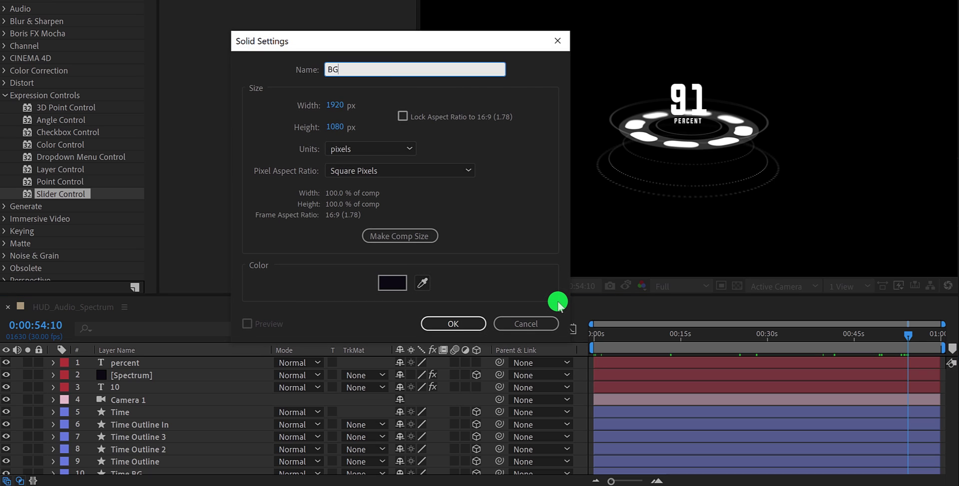
text(BG)
key(Return)
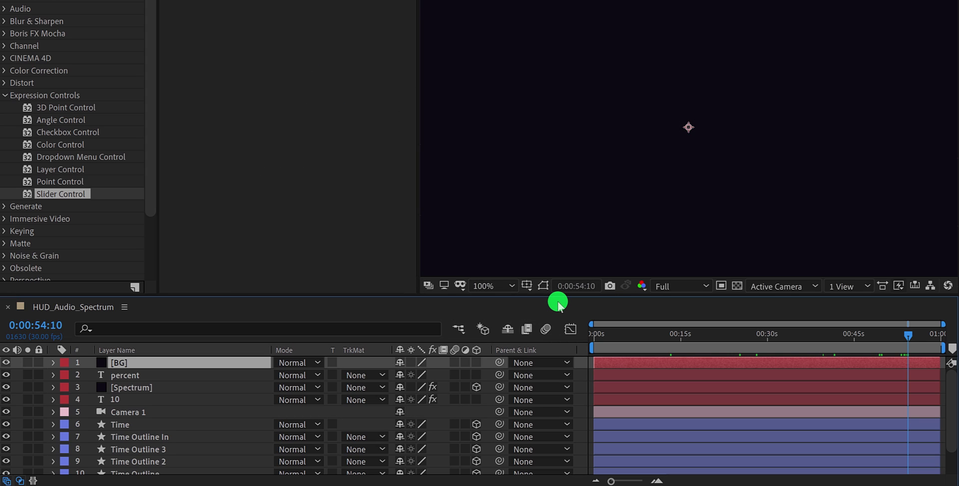
drag(174, 365, 166, 460)
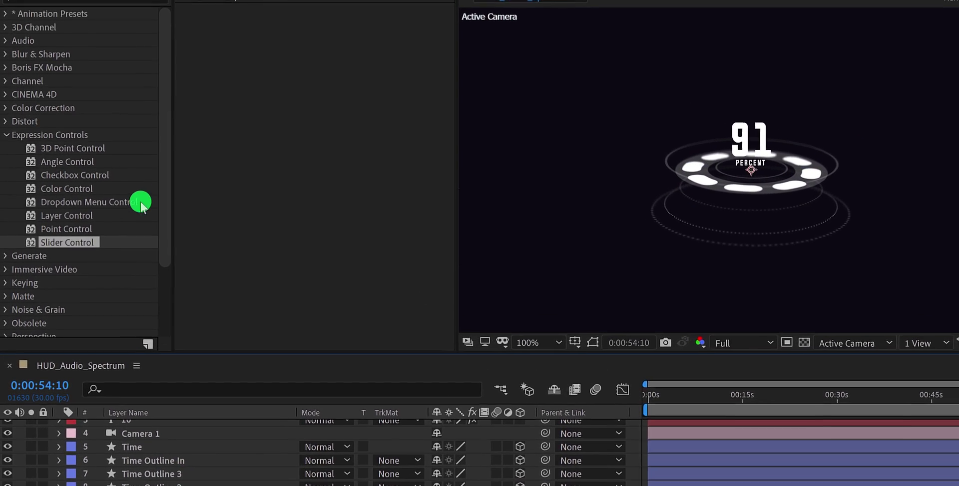
Step: Find the 4-Color Gradient effect and apply it to the BG solid
click(56, 30)
text(4)
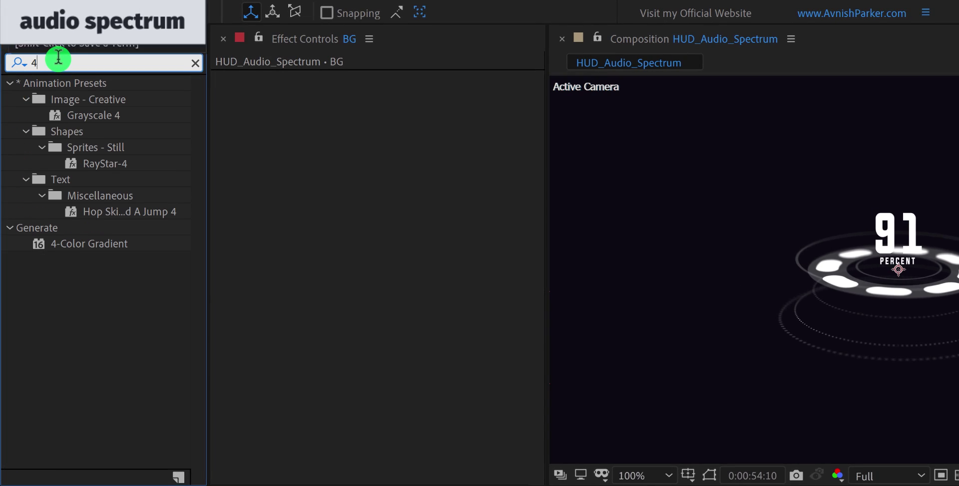
drag(88, 244, 293, 206)
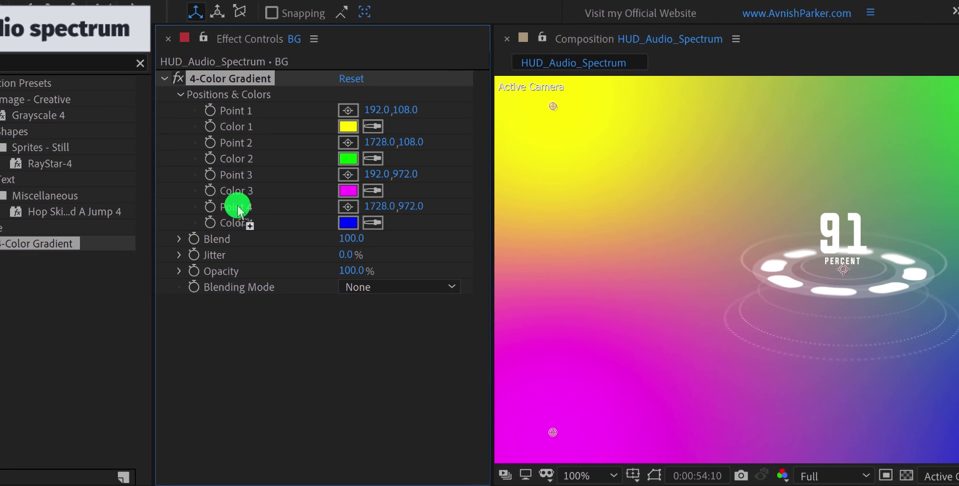
Step: Set Color 1 of the BG gradient to dark blue (#020482) and Color 2 to red (#FF0000)
click(374, 128)
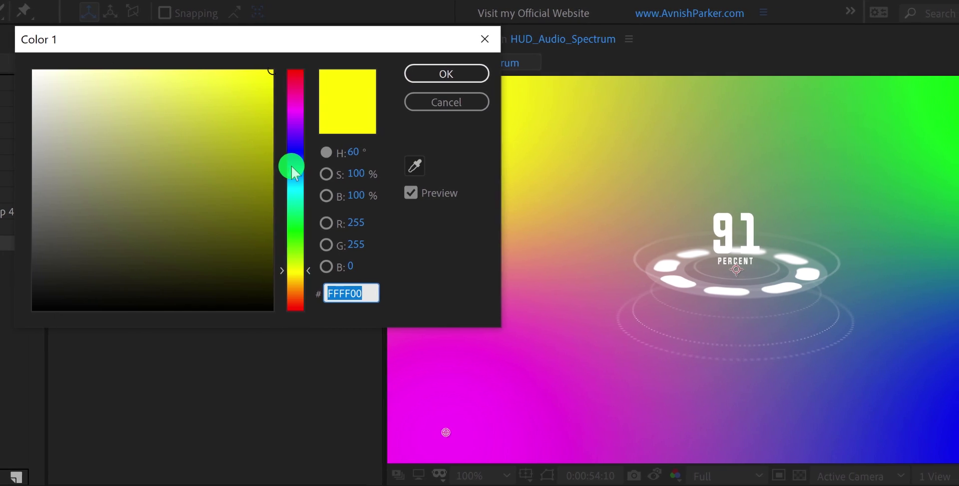
click(310, 151)
click(281, 187)
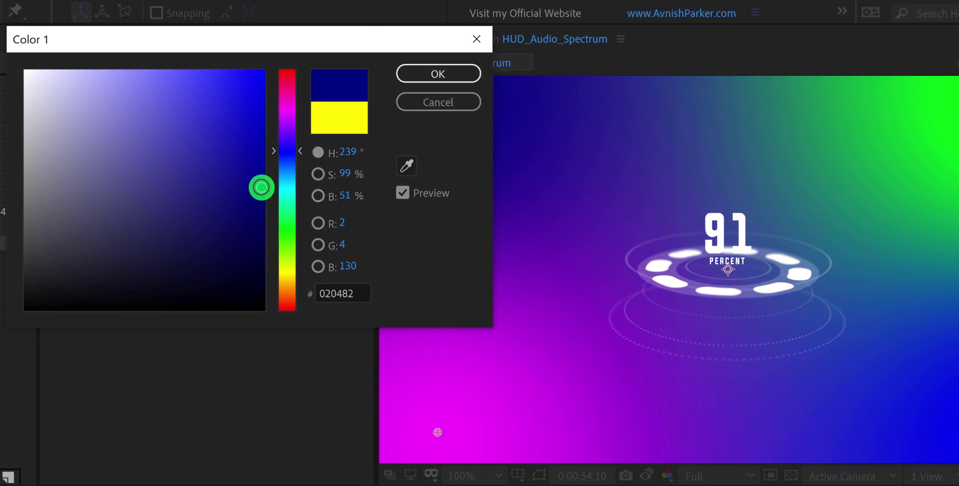
click(400, 74)
click(238, 156)
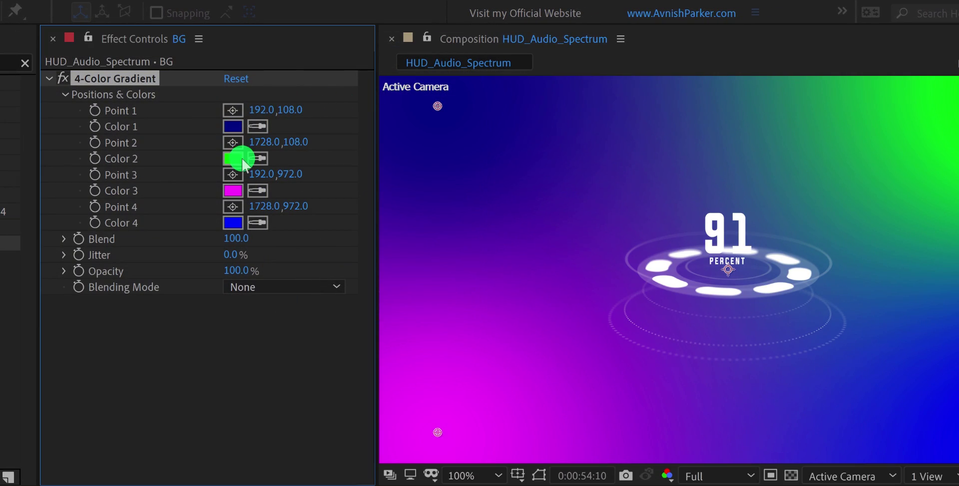
drag(280, 98, 290, 74)
click(394, 75)
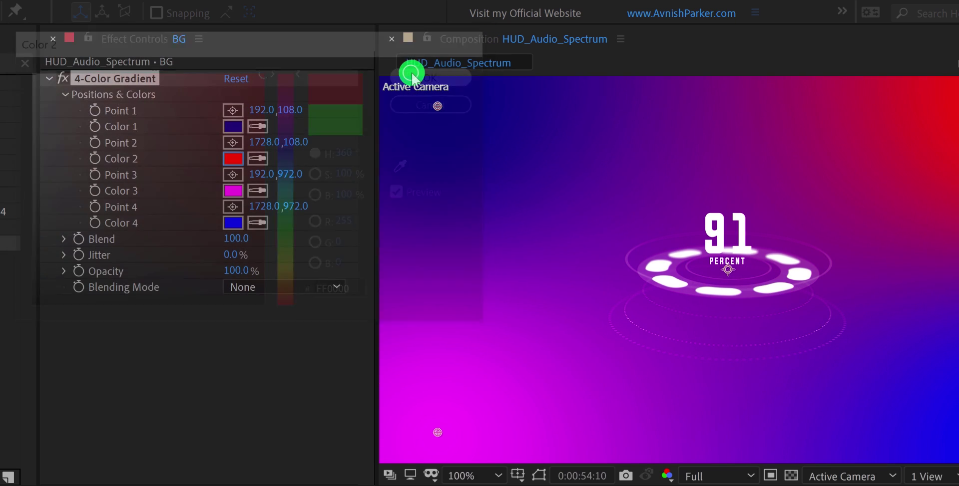
Step: Set Color 3 and Color 4 of the BG gradient to black
click(237, 191)
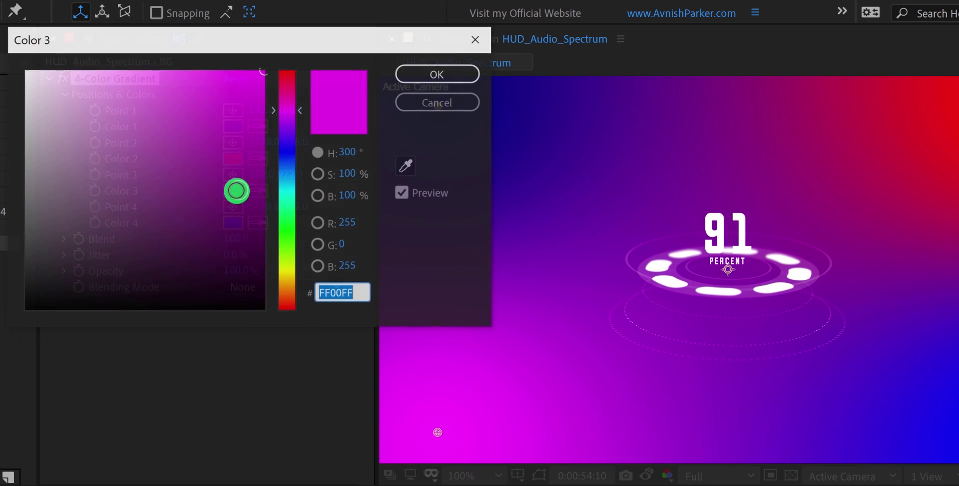
drag(236, 192, 1, 348)
click(407, 73)
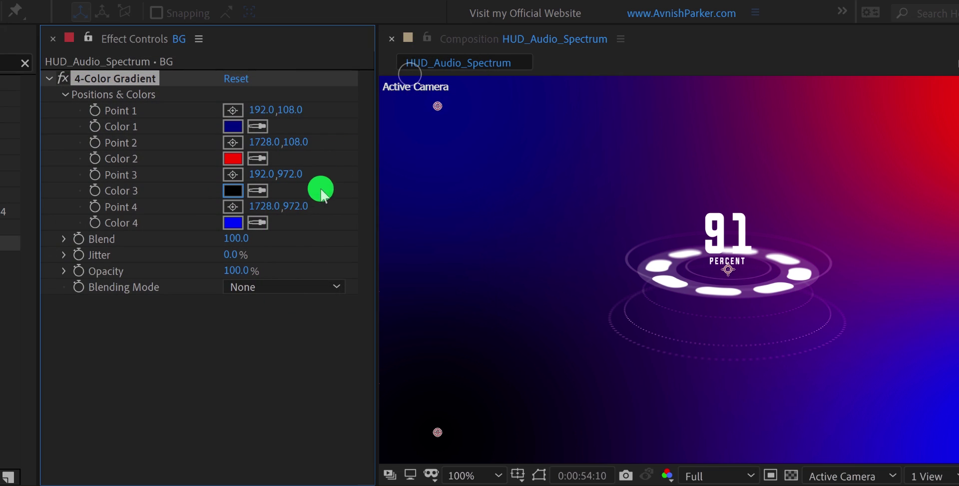
click(259, 220)
click(232, 185)
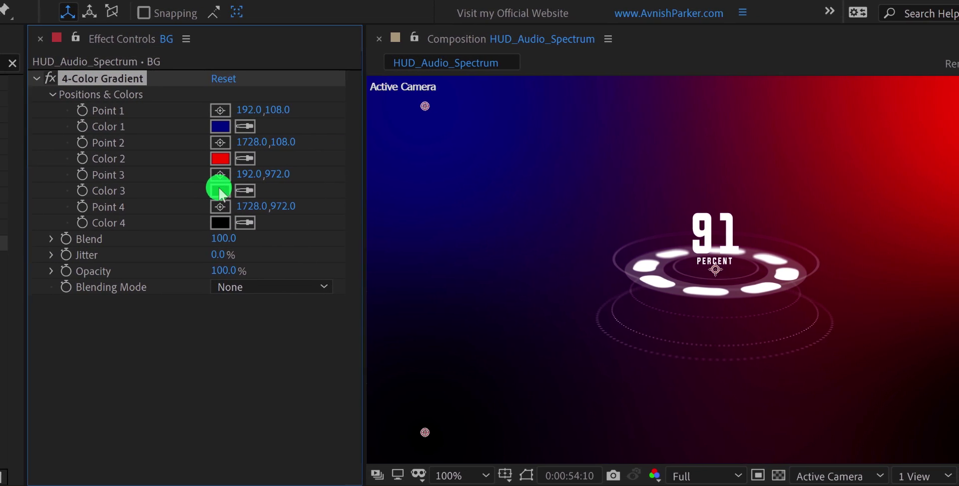
Step: Reposition the gradient points: Point 1 to about -82,1144, Point 2 to 2324,-510, Point 3 to -12,544 and Point 4 to 2026,600
click(597, 230)
scroll(597, 229, down, 2)
drag(539, 188, 484, 380)
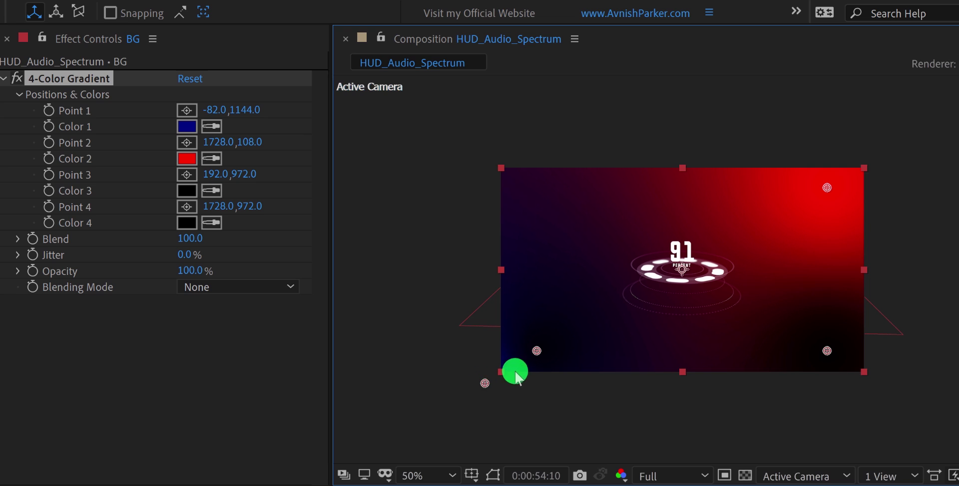
drag(537, 350, 498, 274)
click(573, 272)
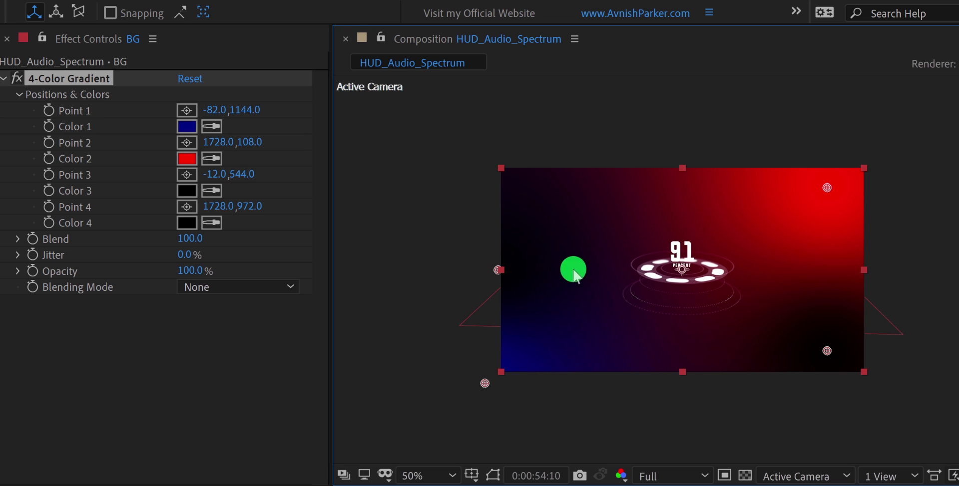
drag(827, 185, 941, 70)
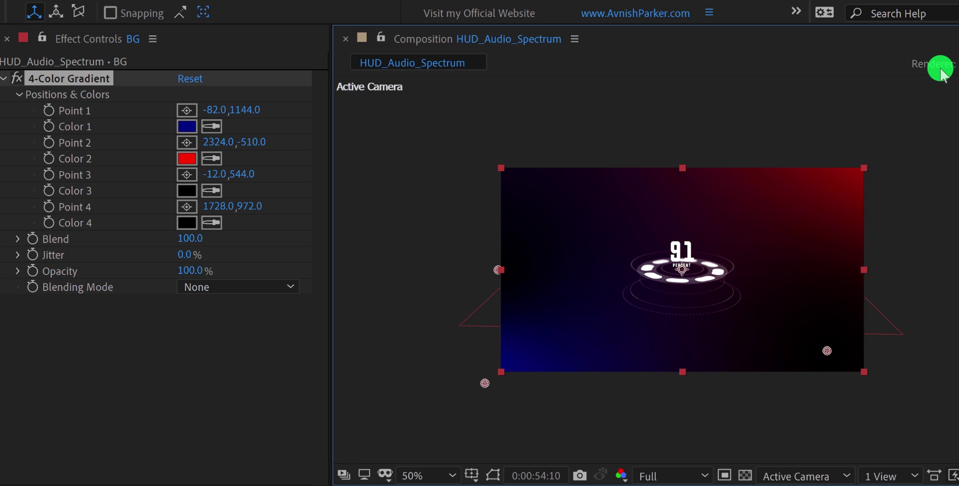
drag(827, 351, 880, 282)
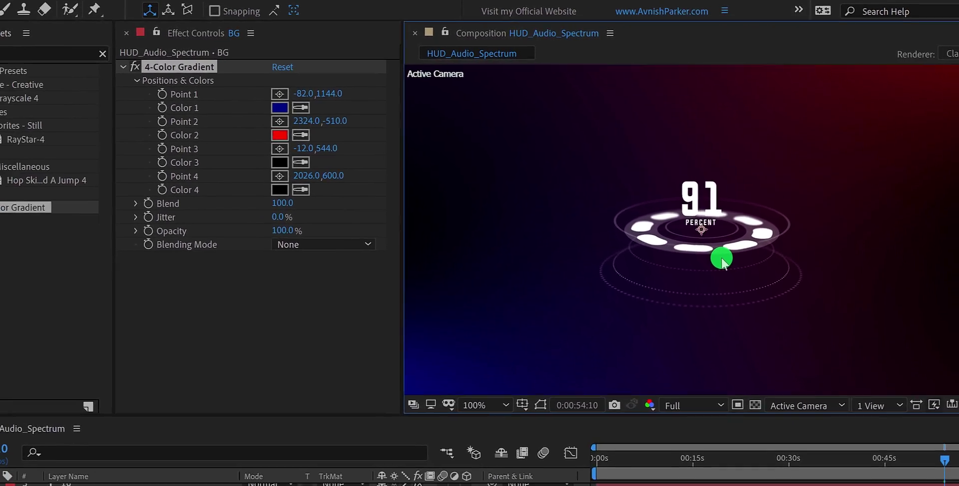
Step: Draw a rectangular mask on the BG layer covering the lower part of the frame and extending past its edges
scroll(721, 258, down, 1)
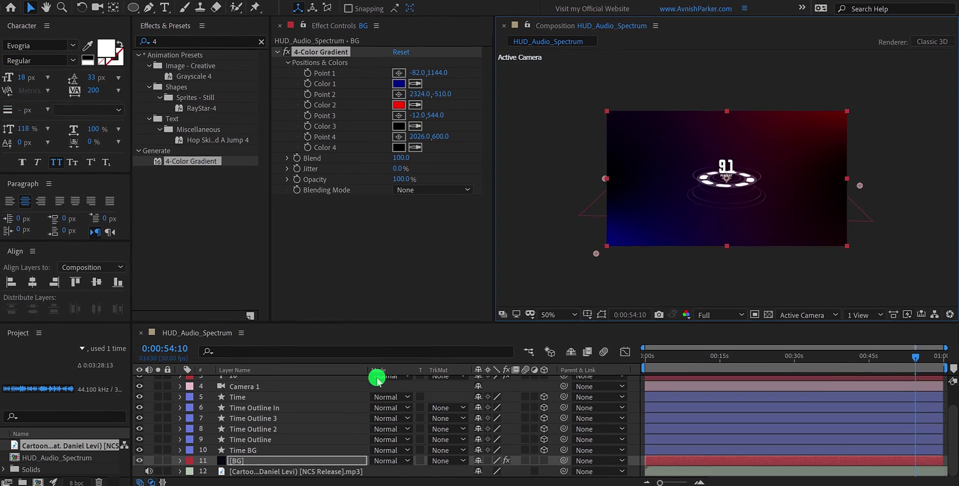
click(248, 460)
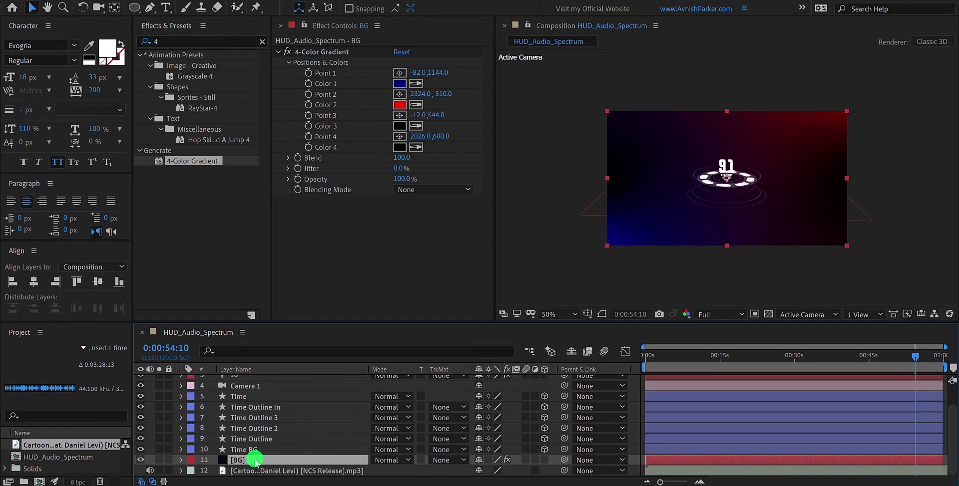
drag(134, 7, 175, 15)
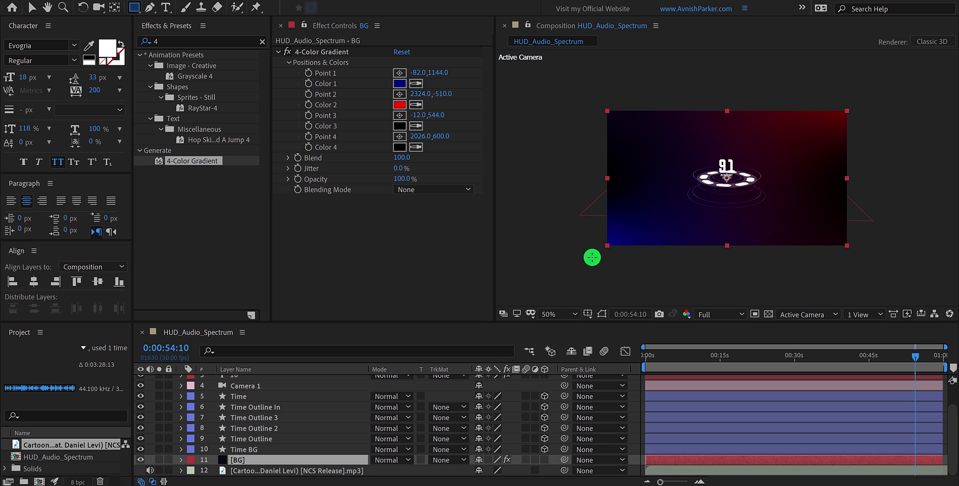
drag(591, 257, 860, 189)
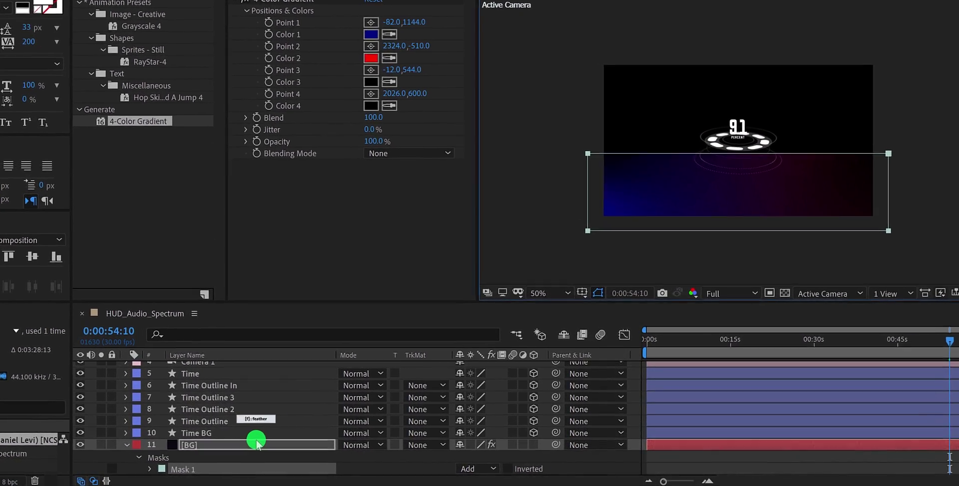
Step: Set the BG mask's feather to 400 pixels and scrub the animation to check the look
key(f)
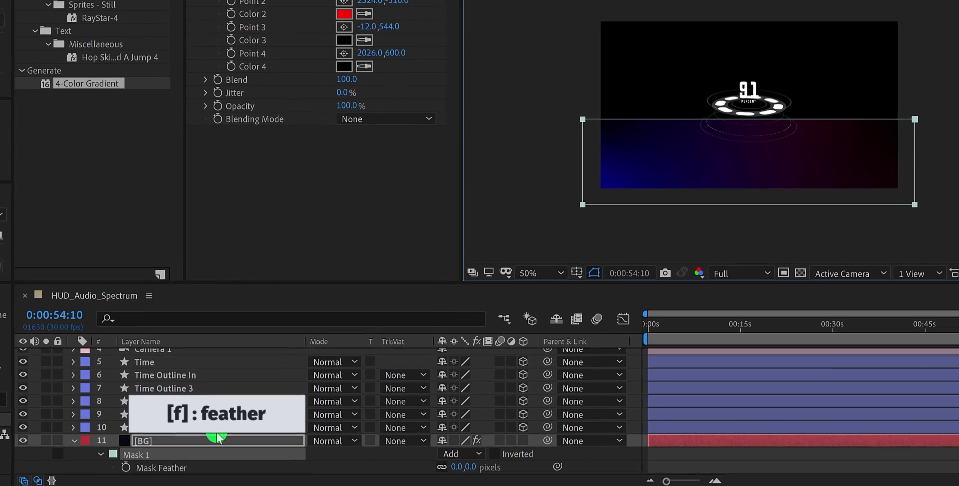
click(468, 467)
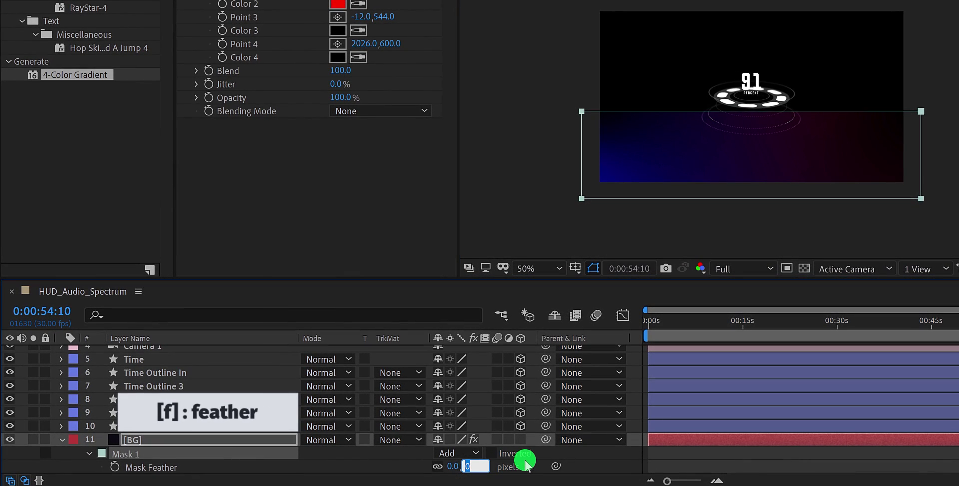
text(400)
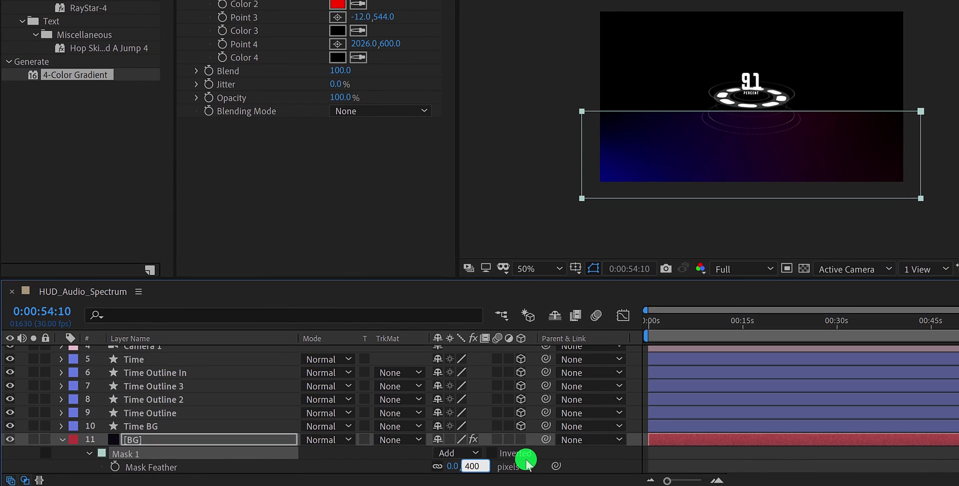
key(Return)
click(573, 459)
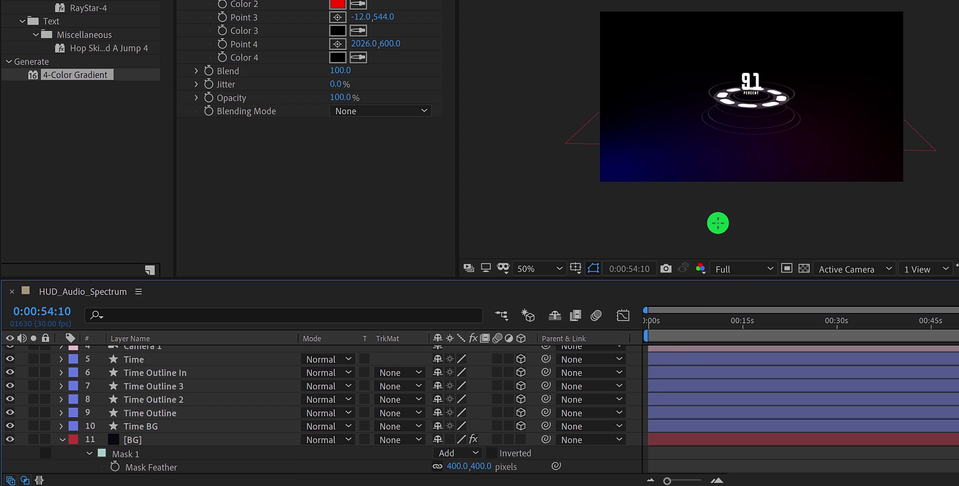
drag(653, 329, 730, 331)
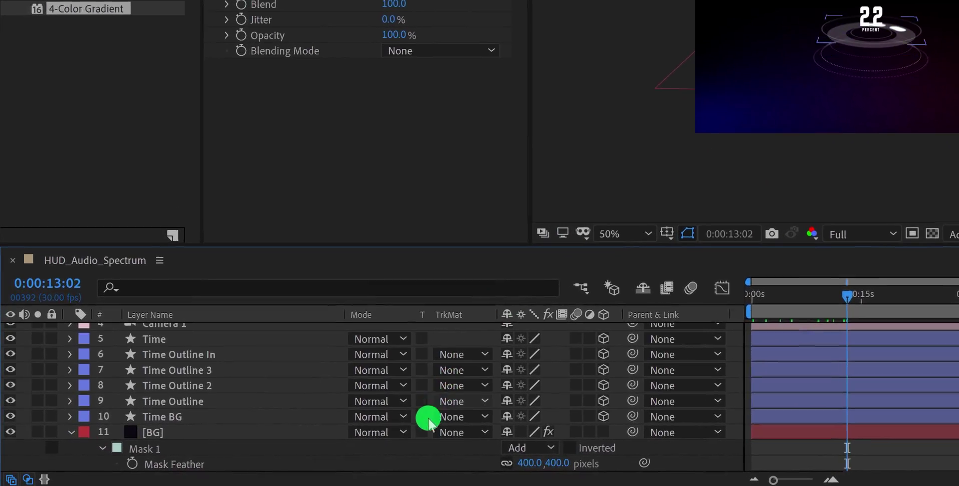
Step: Create a null object named Control and make it a 3D layer
right_click(402, 450)
mouse_move(531, 280)
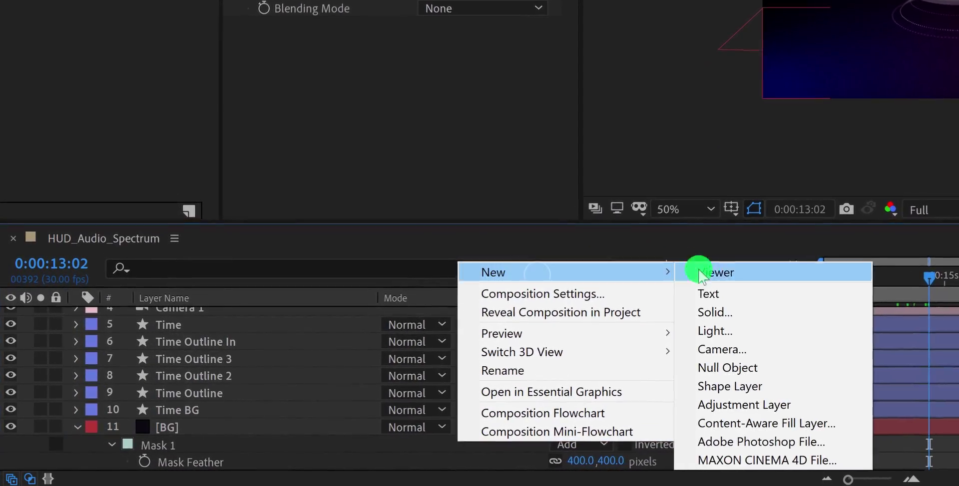
click(747, 369)
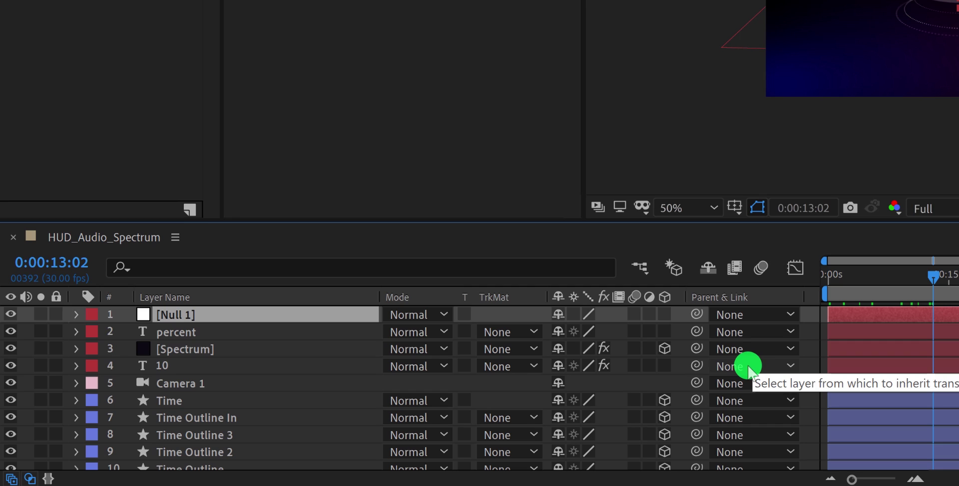
key(Return)
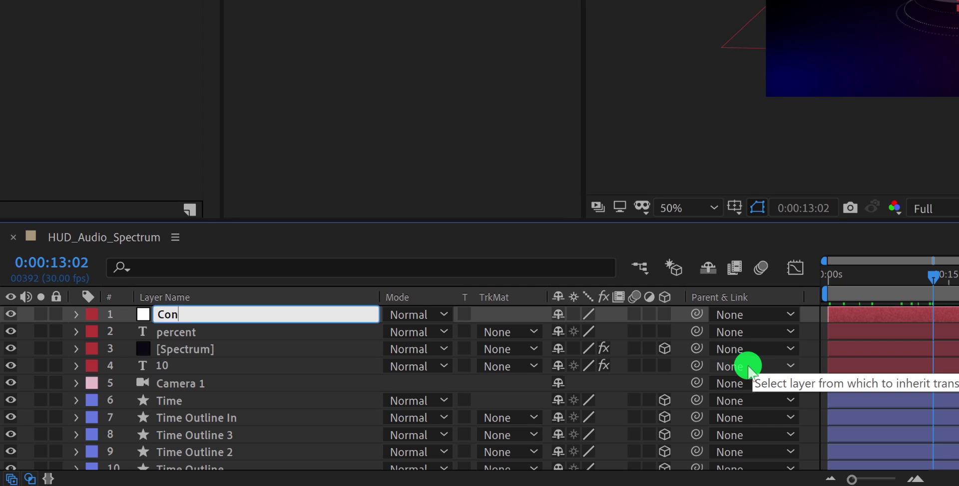
key(Return)
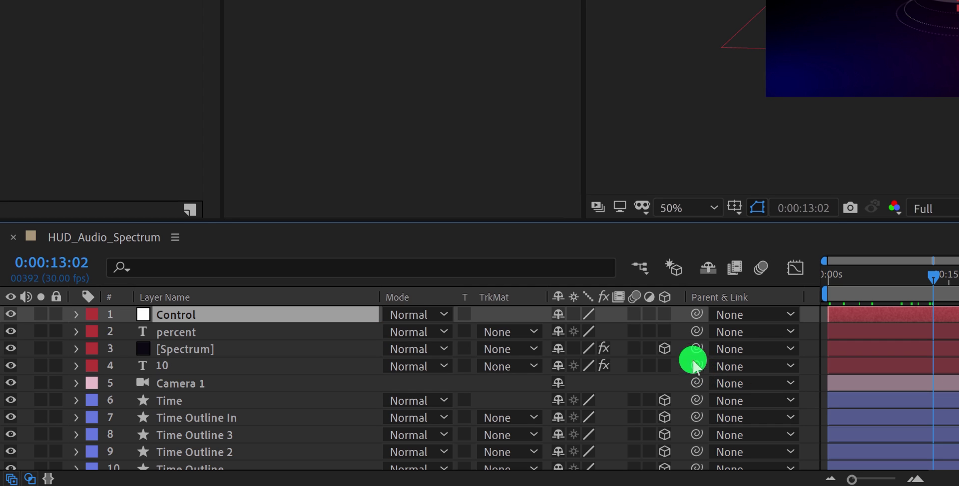
click(664, 315)
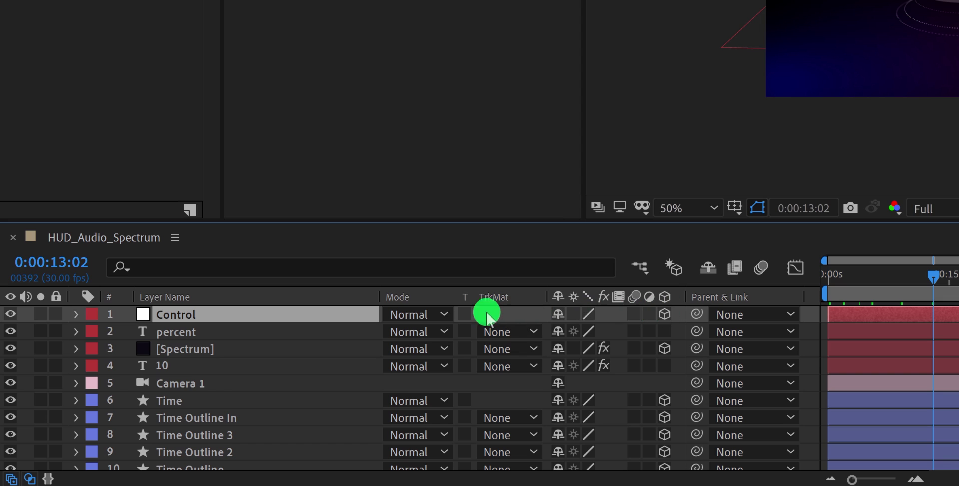
Step: Add the expression time*30 to the Control null's Z Rotation
key(r)
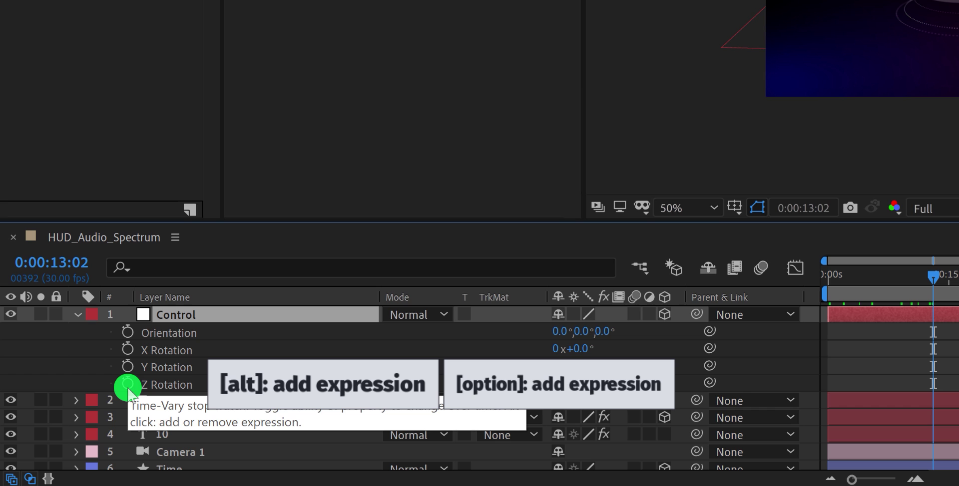
alt+click(128, 385)
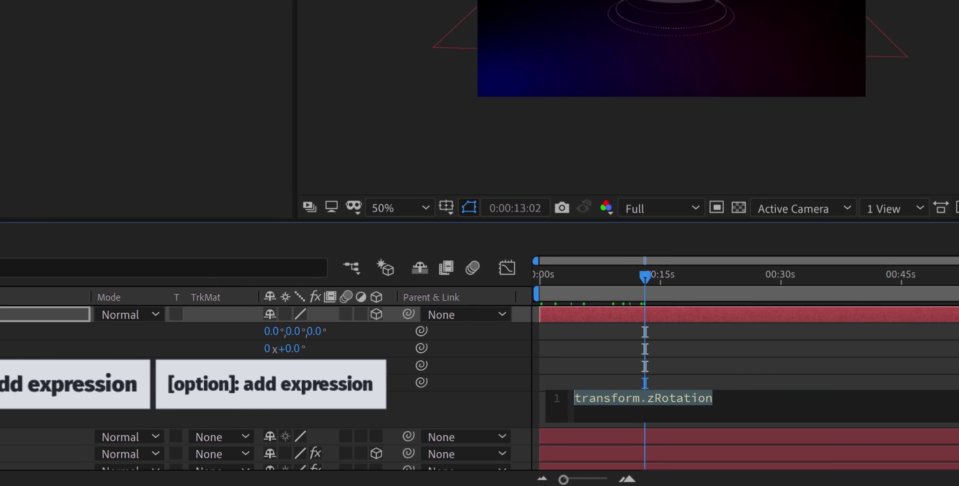
text(time)
key(Escape)
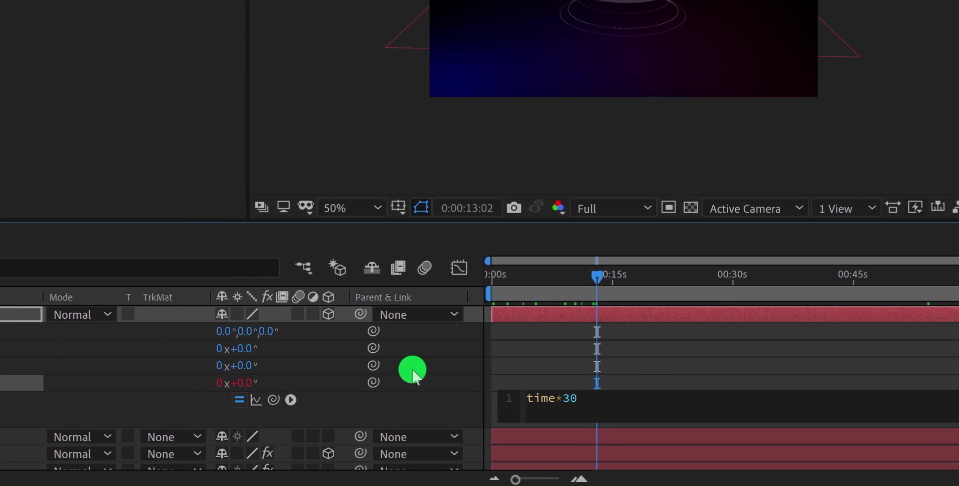
click(371, 370)
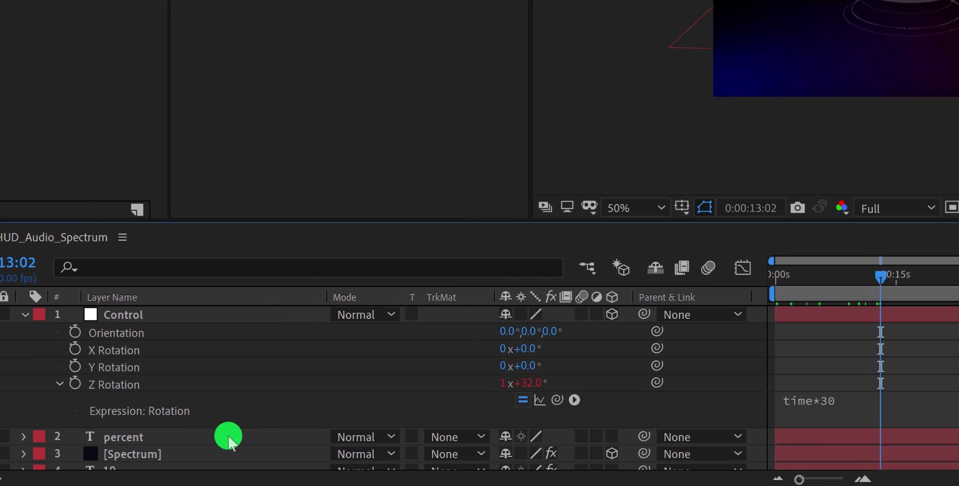
Step: Parent the Spectrum layer and all the Time ring layers to Control, leaving out percent, 10 and Camera 1
click(264, 436)
scroll(298, 380, down, 5)
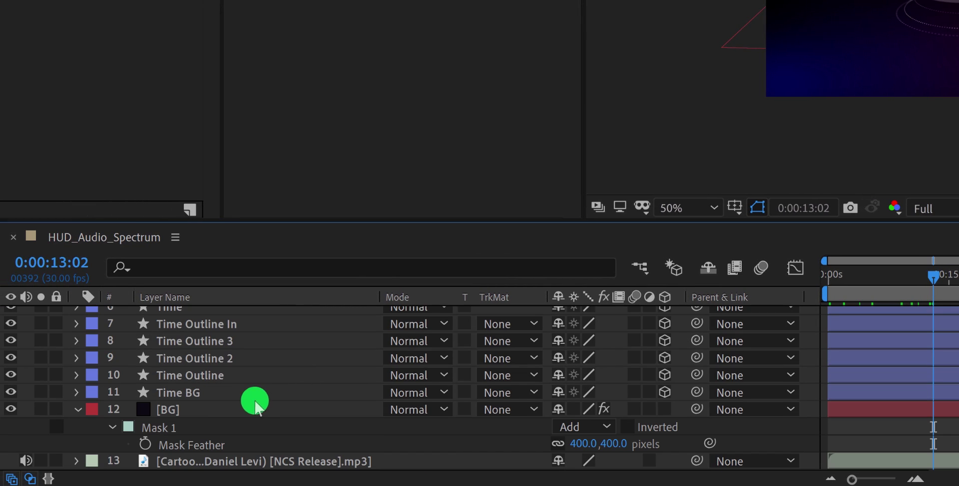
shift+click(224, 393)
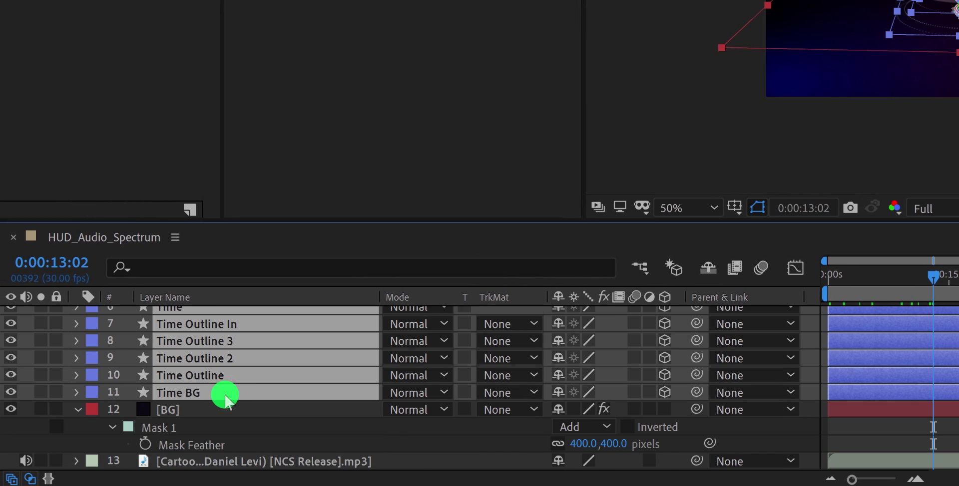
scroll(225, 397, up, 4)
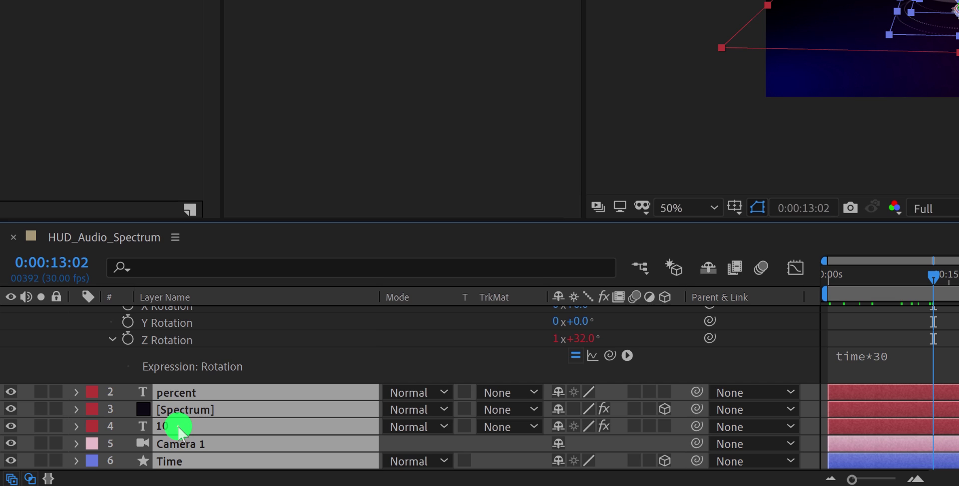
ctrl+click(178, 427)
ctrl+click(192, 445)
ctrl+click(219, 392)
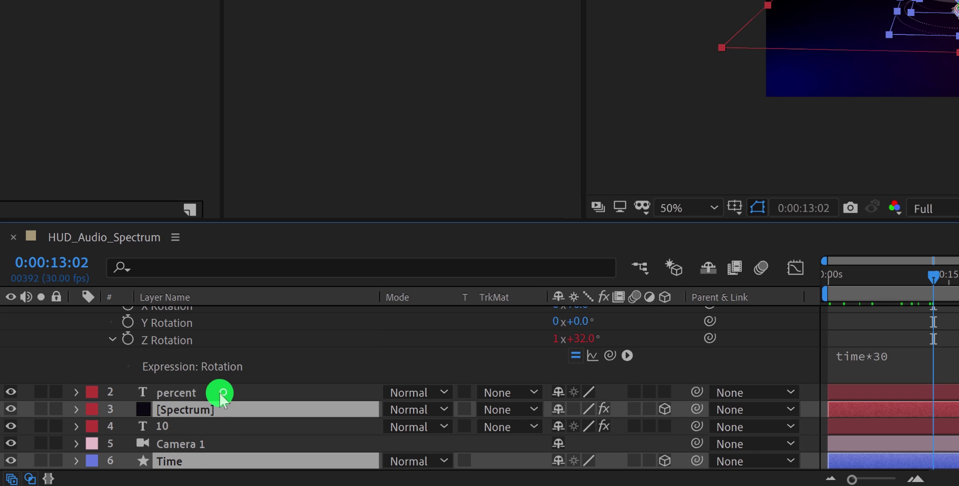
scroll(265, 395, up, 3)
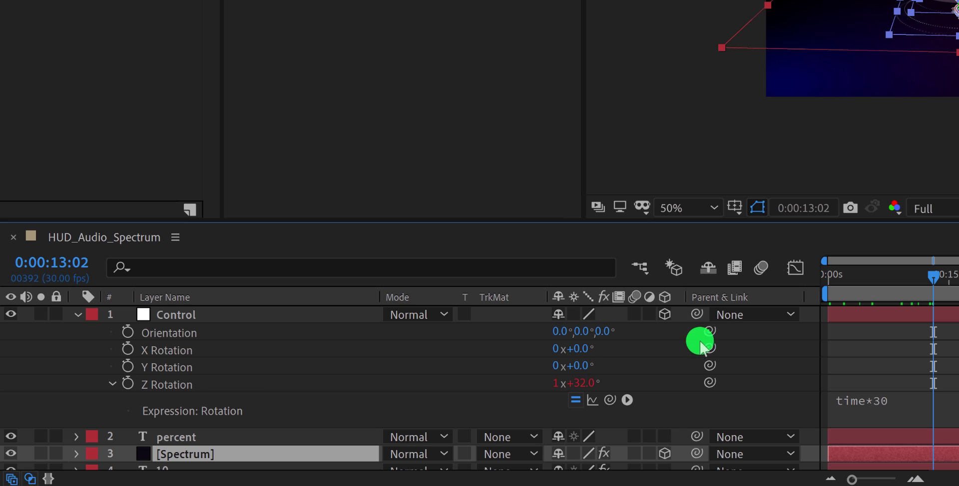
drag(696, 460, 205, 315)
click(242, 338)
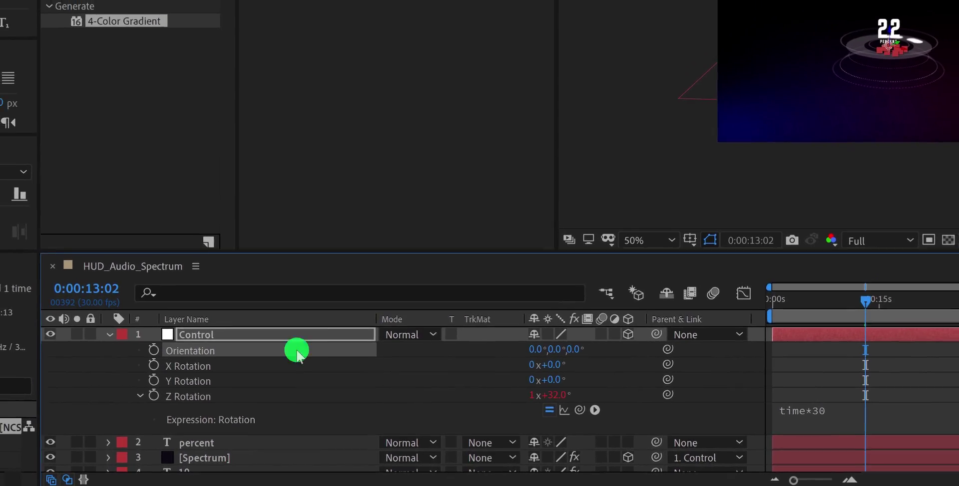
Step: Scrub the animation to check the rotation speed and change Control's Z Rotation expression to time*10
click(792, 300)
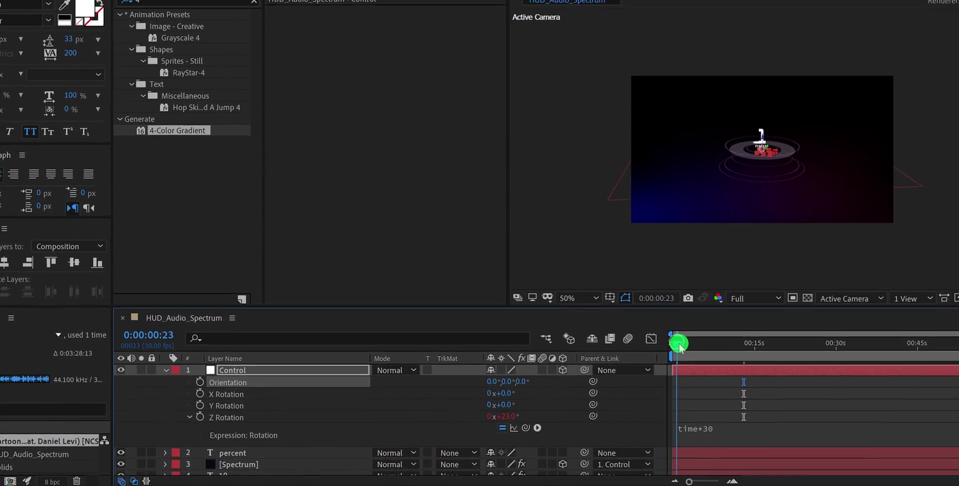
drag(672, 356, 701, 363)
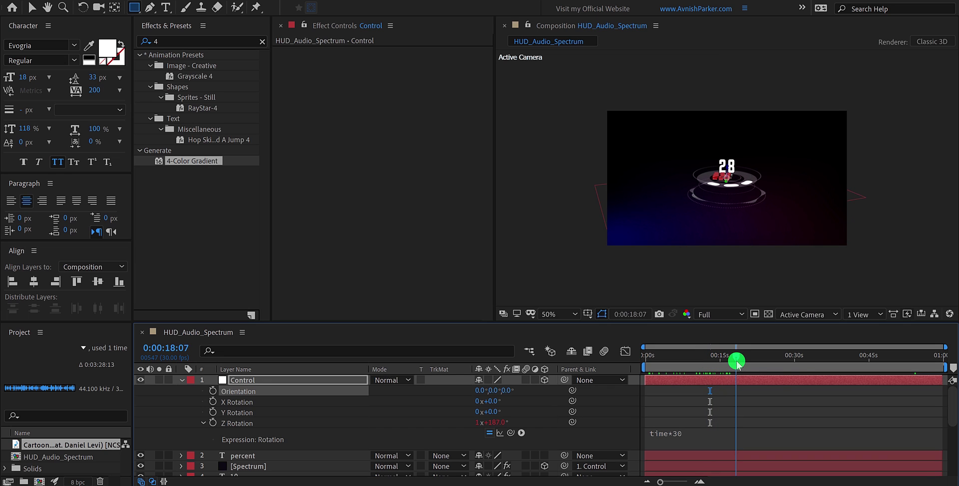
drag(737, 362, 738, 362)
key(period)
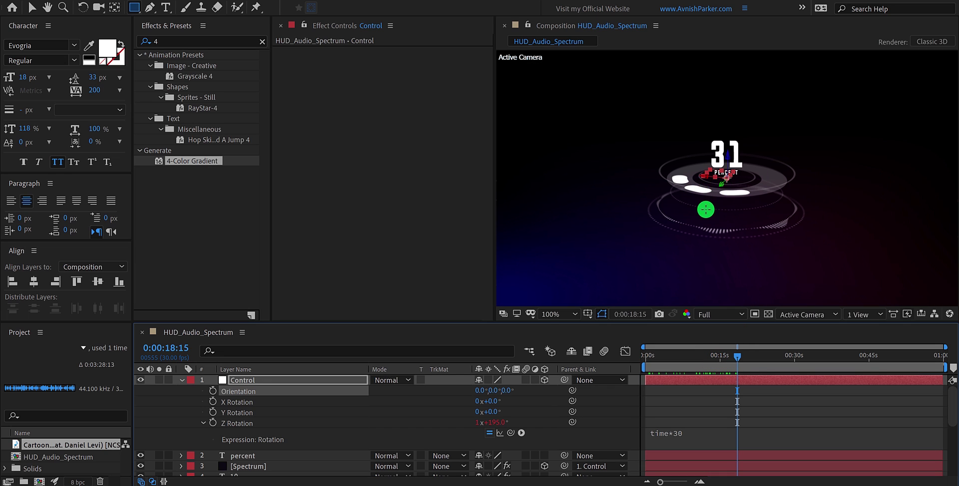
drag(748, 360, 758, 360)
click(689, 433)
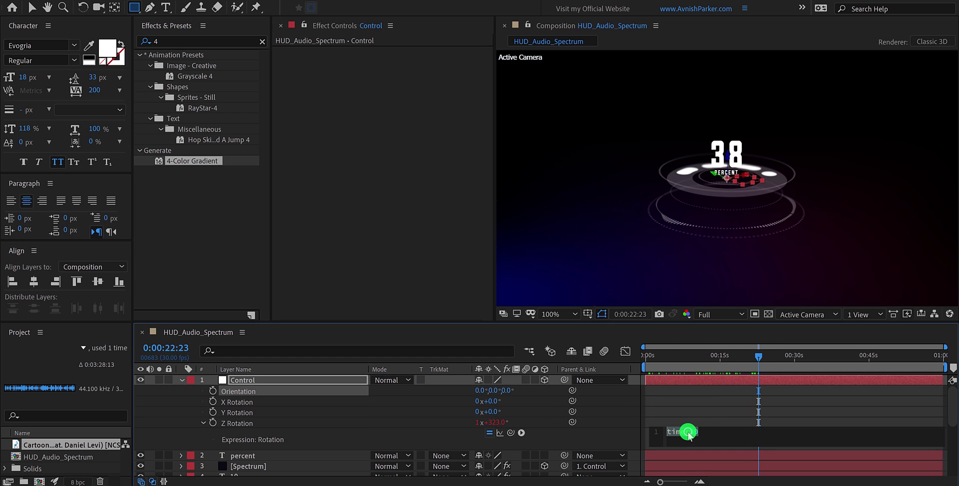
click(713, 416)
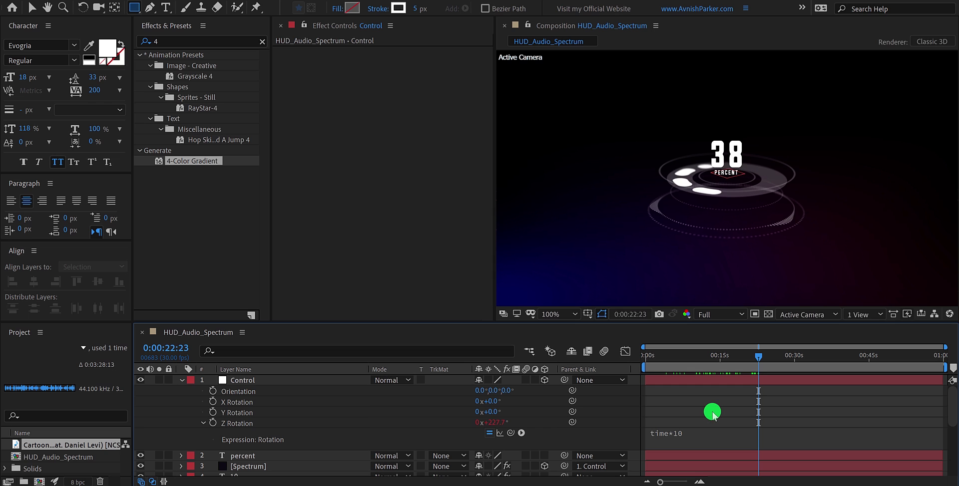